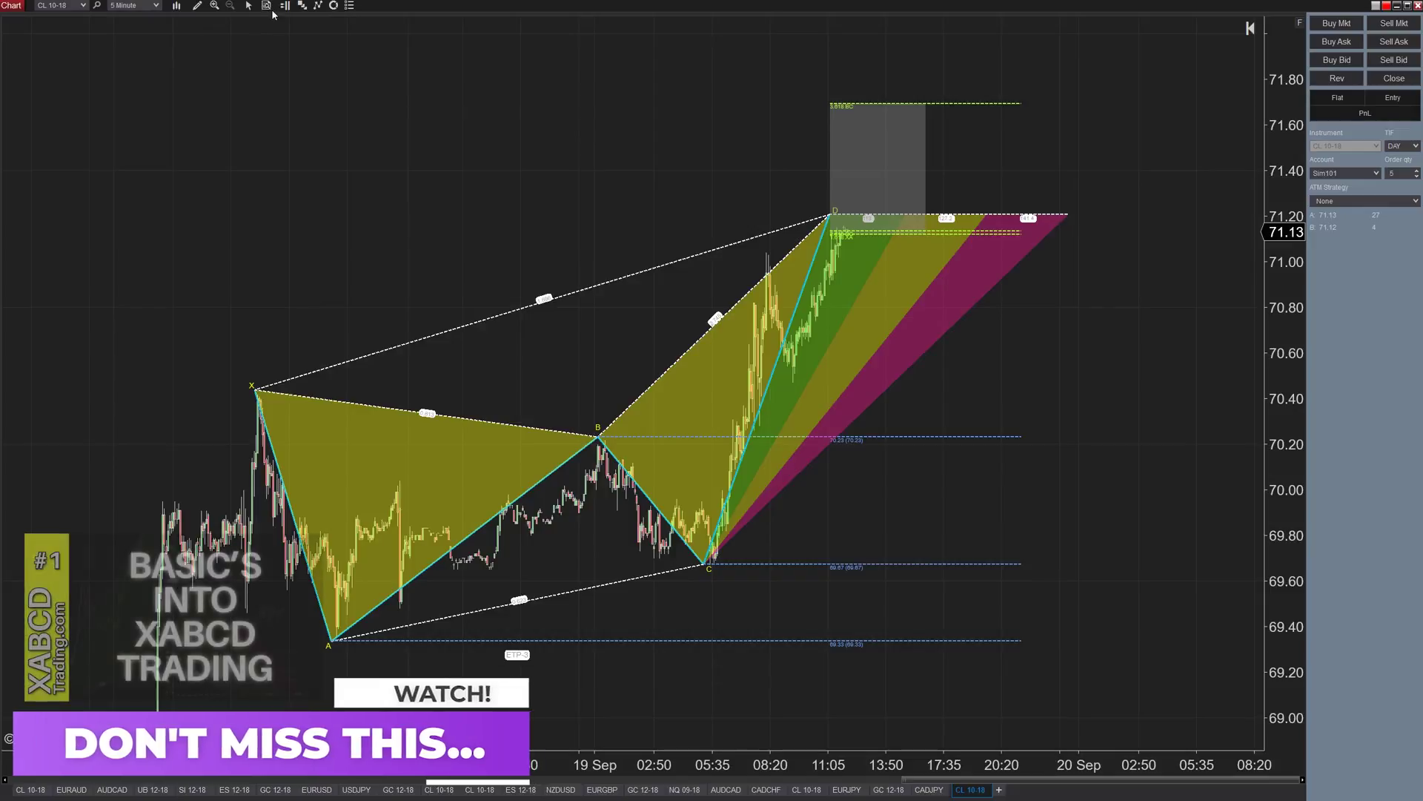
# Turn off Chart Trader and check which options the chart's context menu offers without it
pyautogui.click(284, 7)
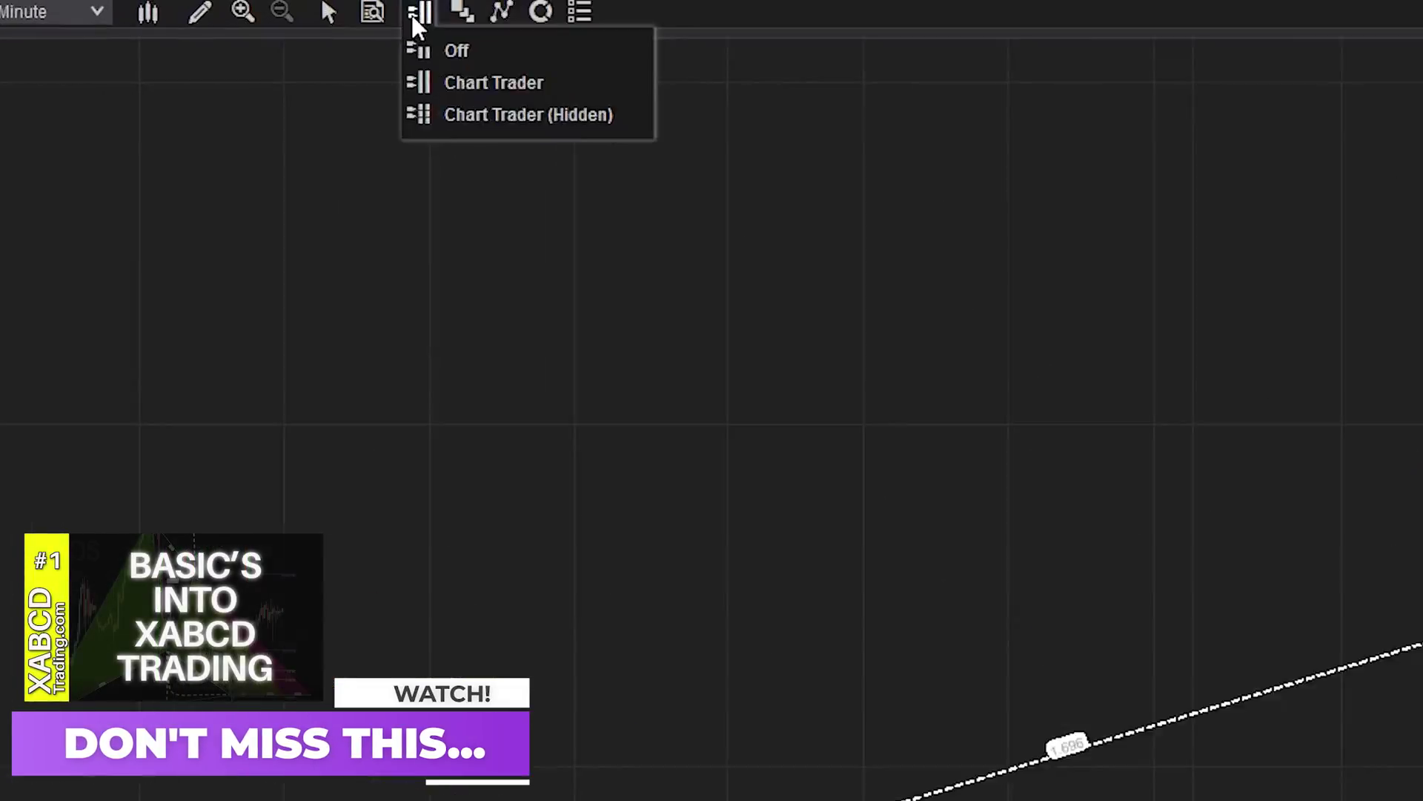
pyautogui.click(437, 42)
pyautogui.click(419, 8)
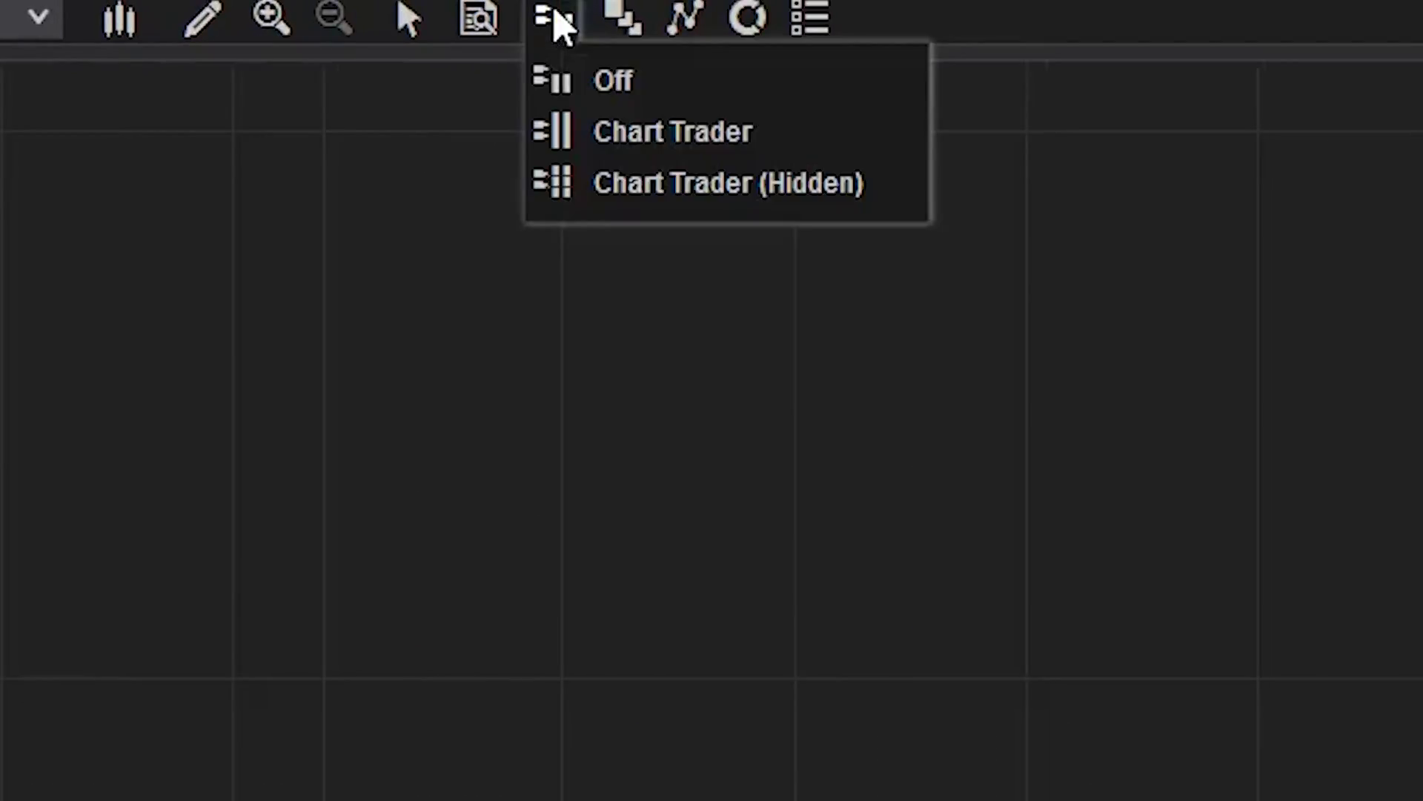
pyautogui.click(629, 128)
pyautogui.rightClick(1155, 146)
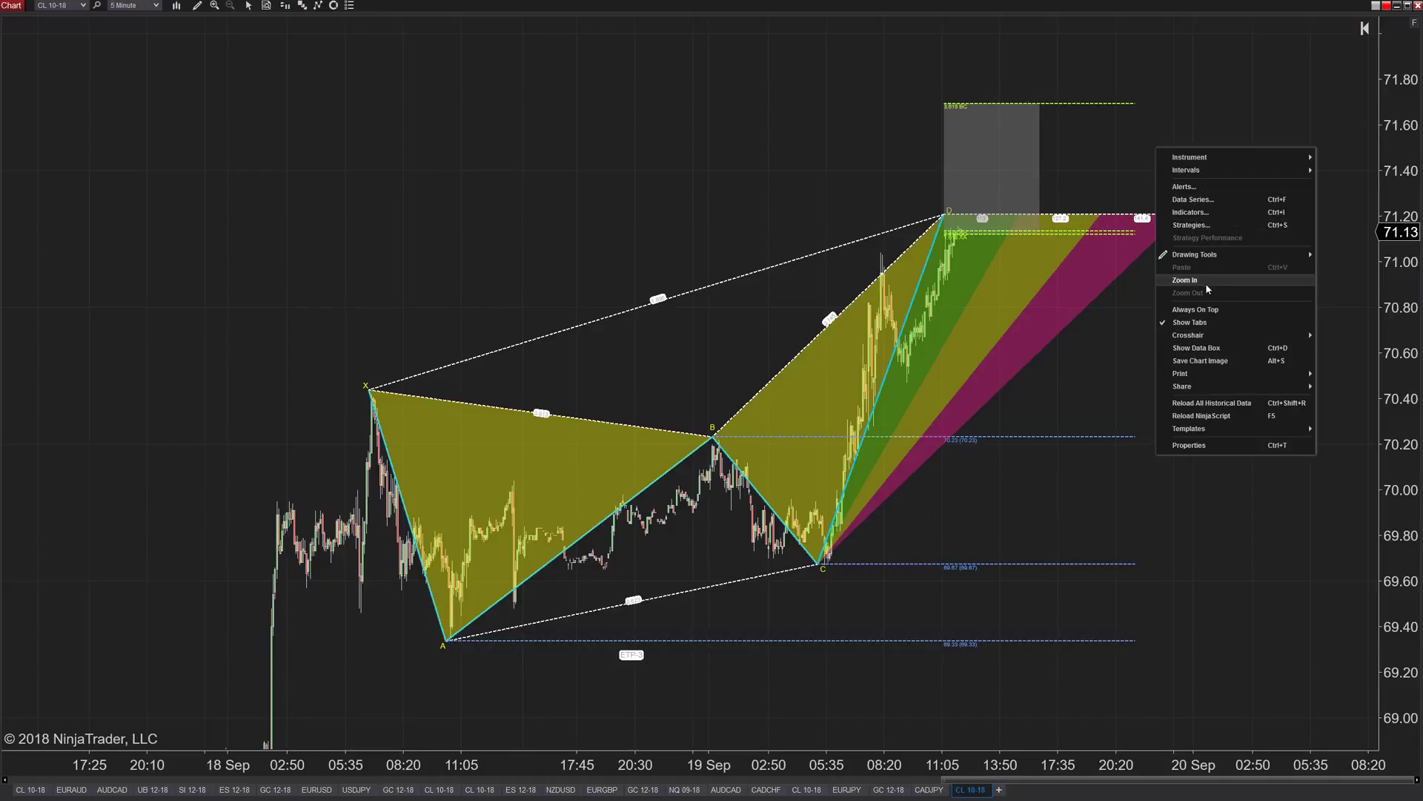
pyautogui.click(341, 79)
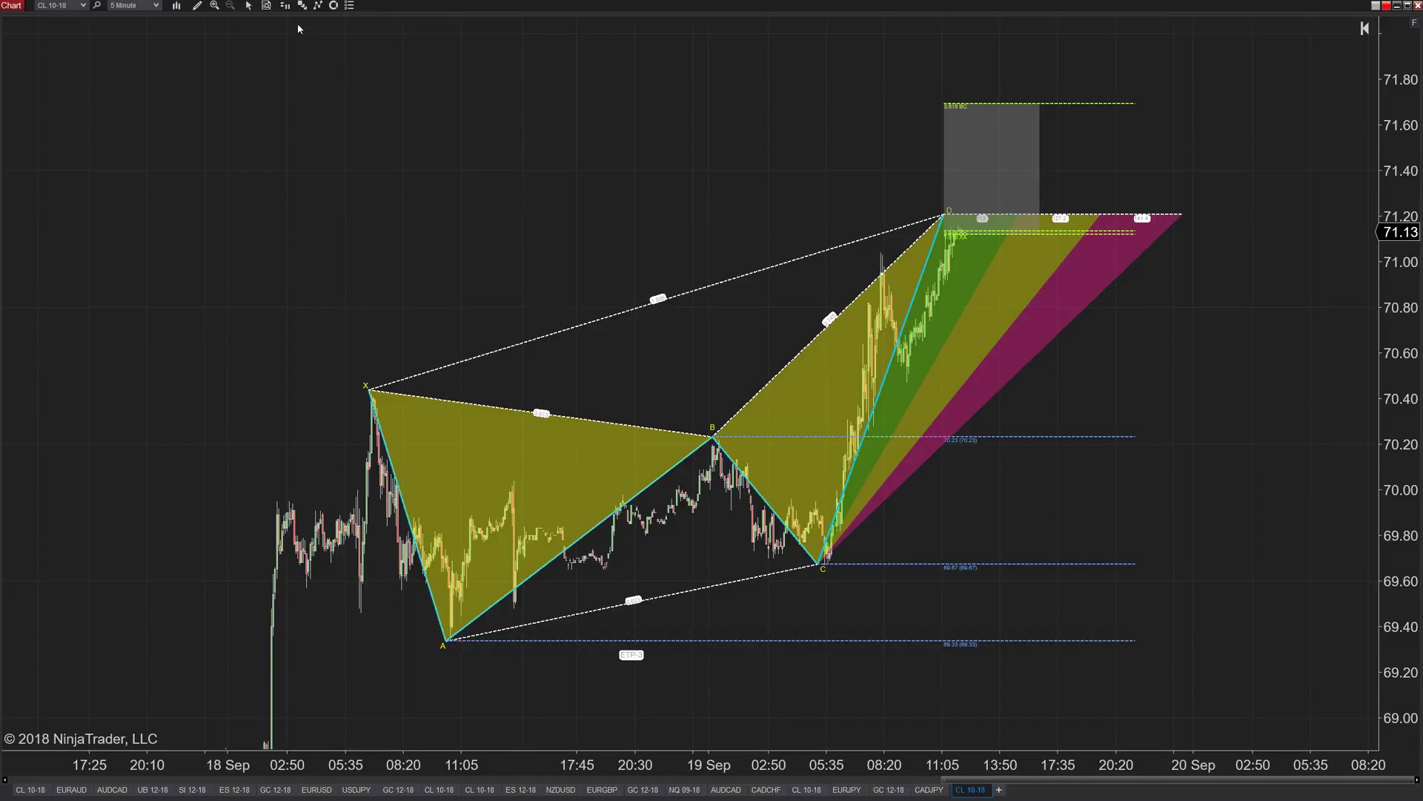
# Show Chart Trader again and check the order types offered in the chart's context menu
pyautogui.click(286, 7)
pyautogui.click(315, 36)
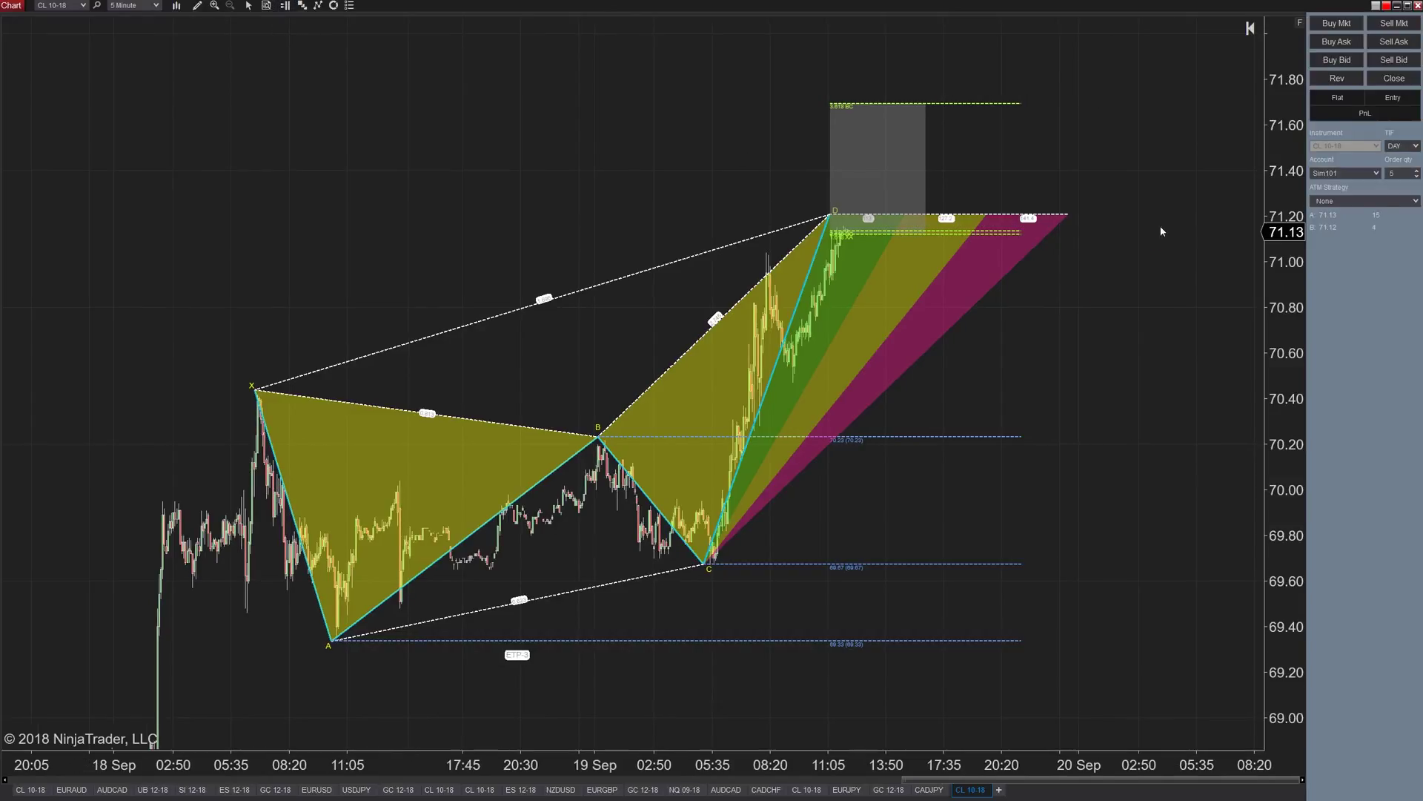
pyautogui.rightClick(1084, 154)
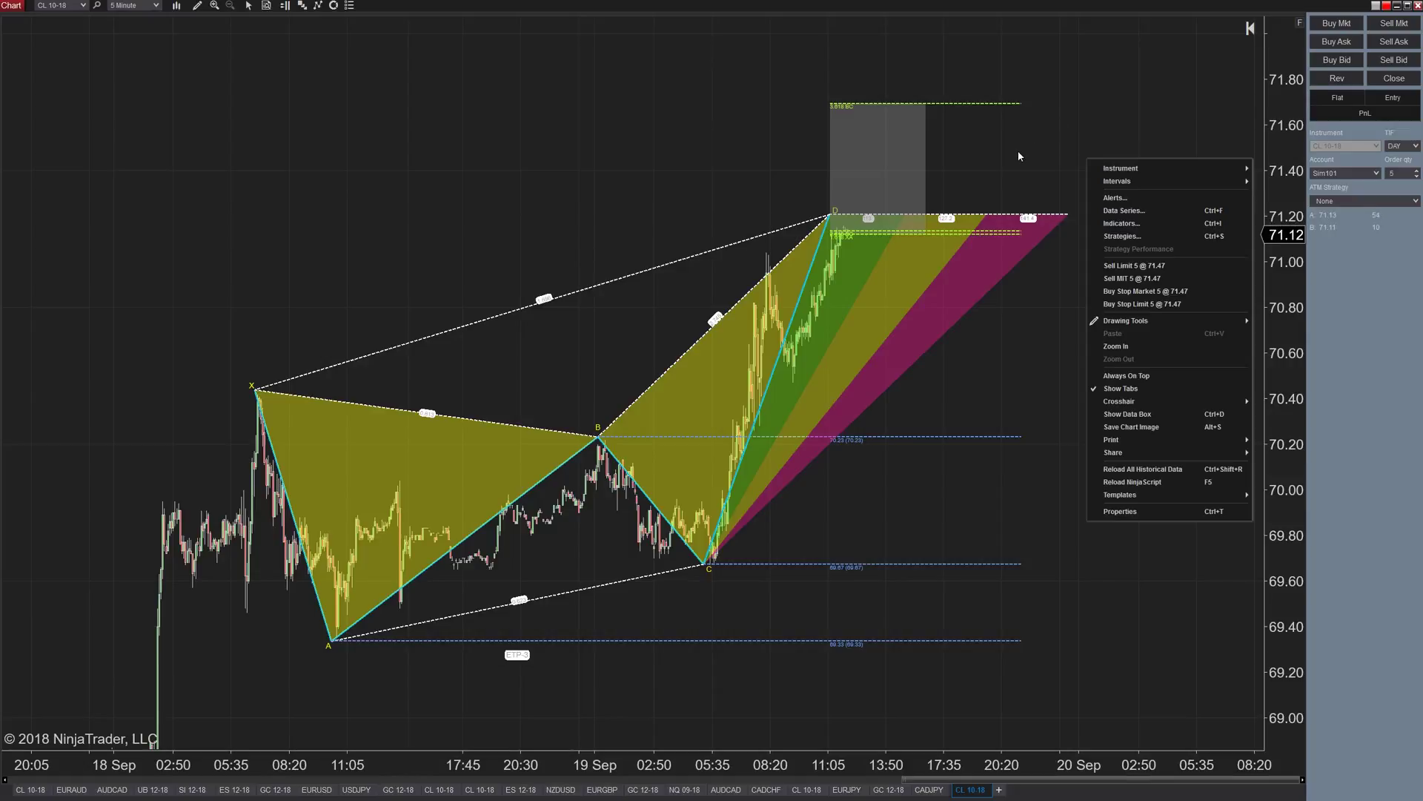
pyautogui.click(957, 164)
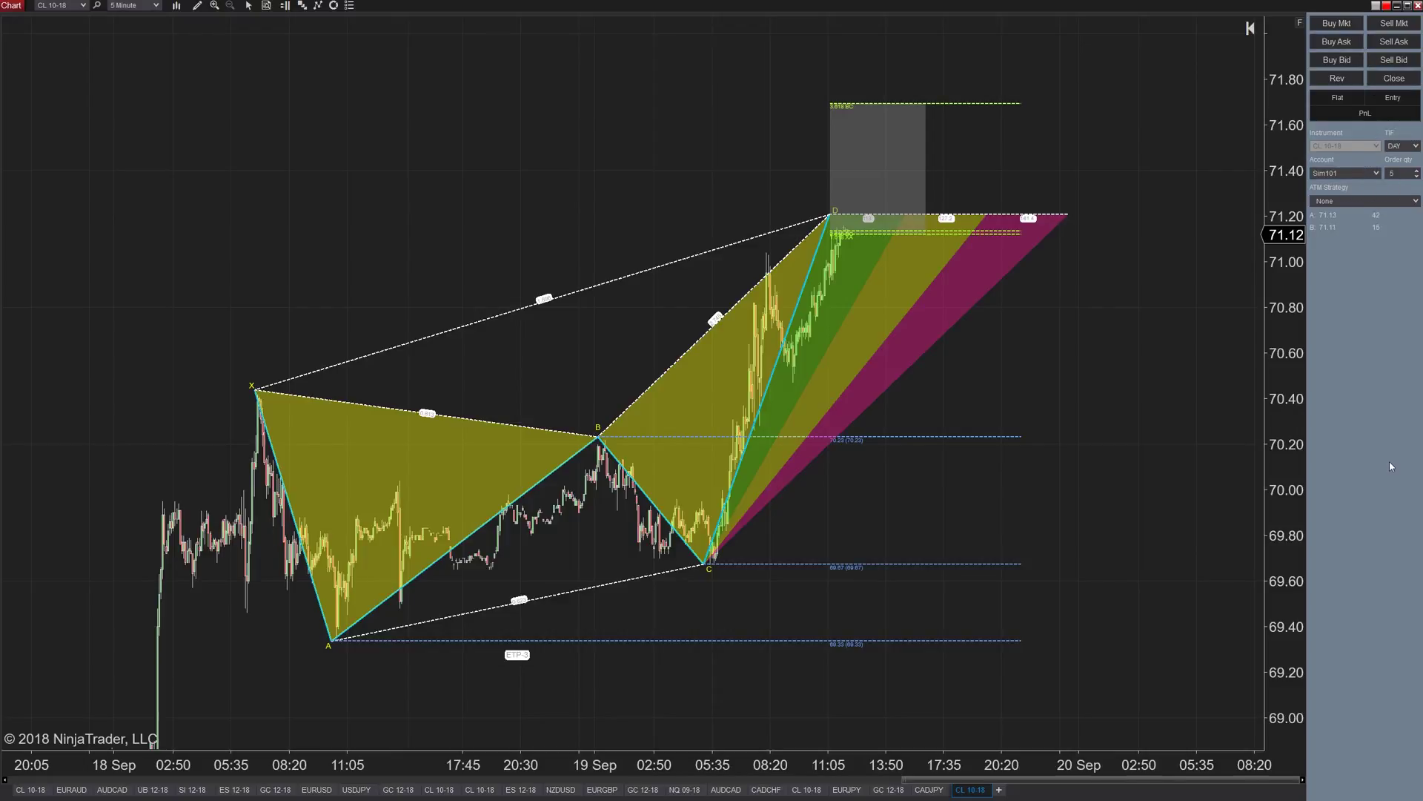
# Try selecting the live trading account and return the account to Sim101
pyautogui.click(1344, 173)
pyautogui.click(1342, 220)
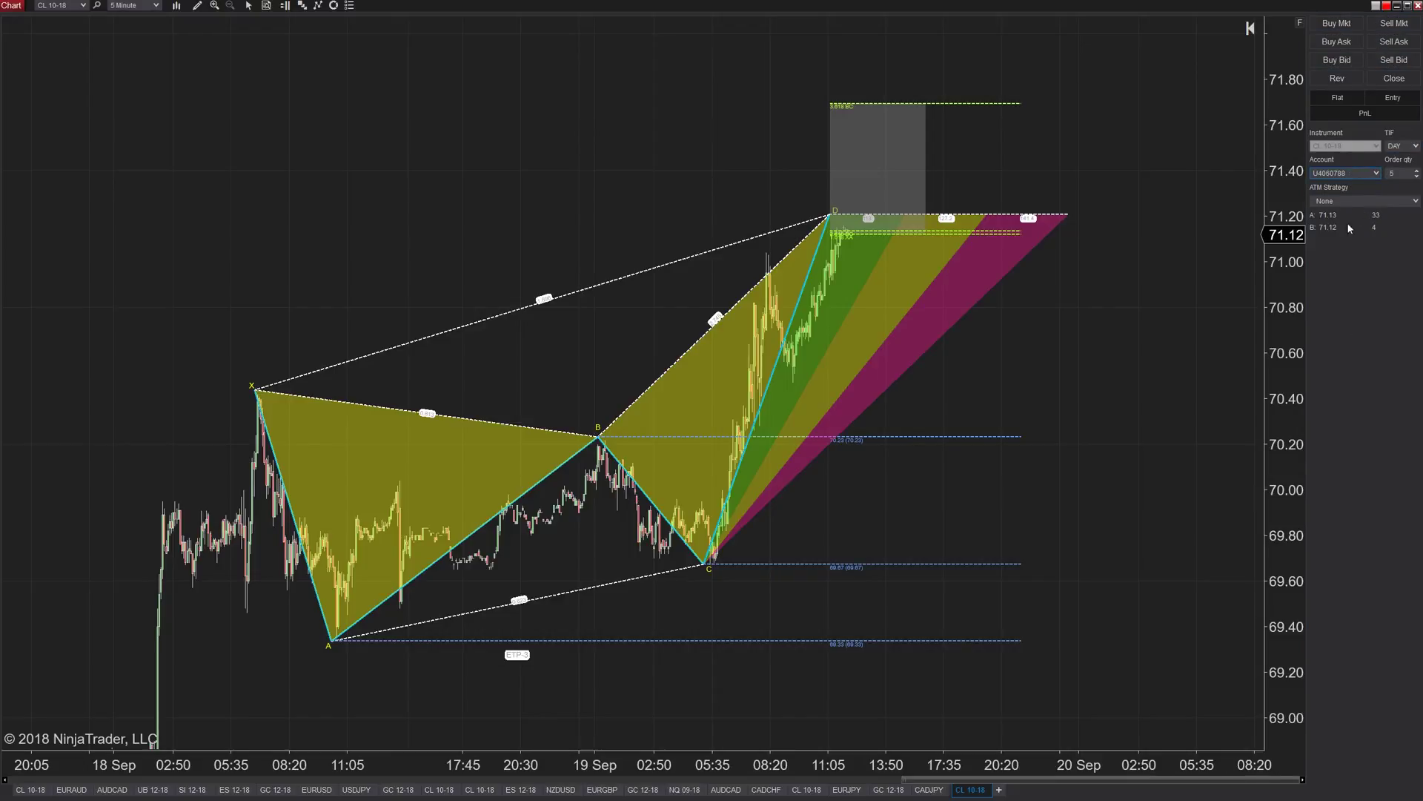
pyautogui.click(1347, 173)
pyautogui.click(1343, 184)
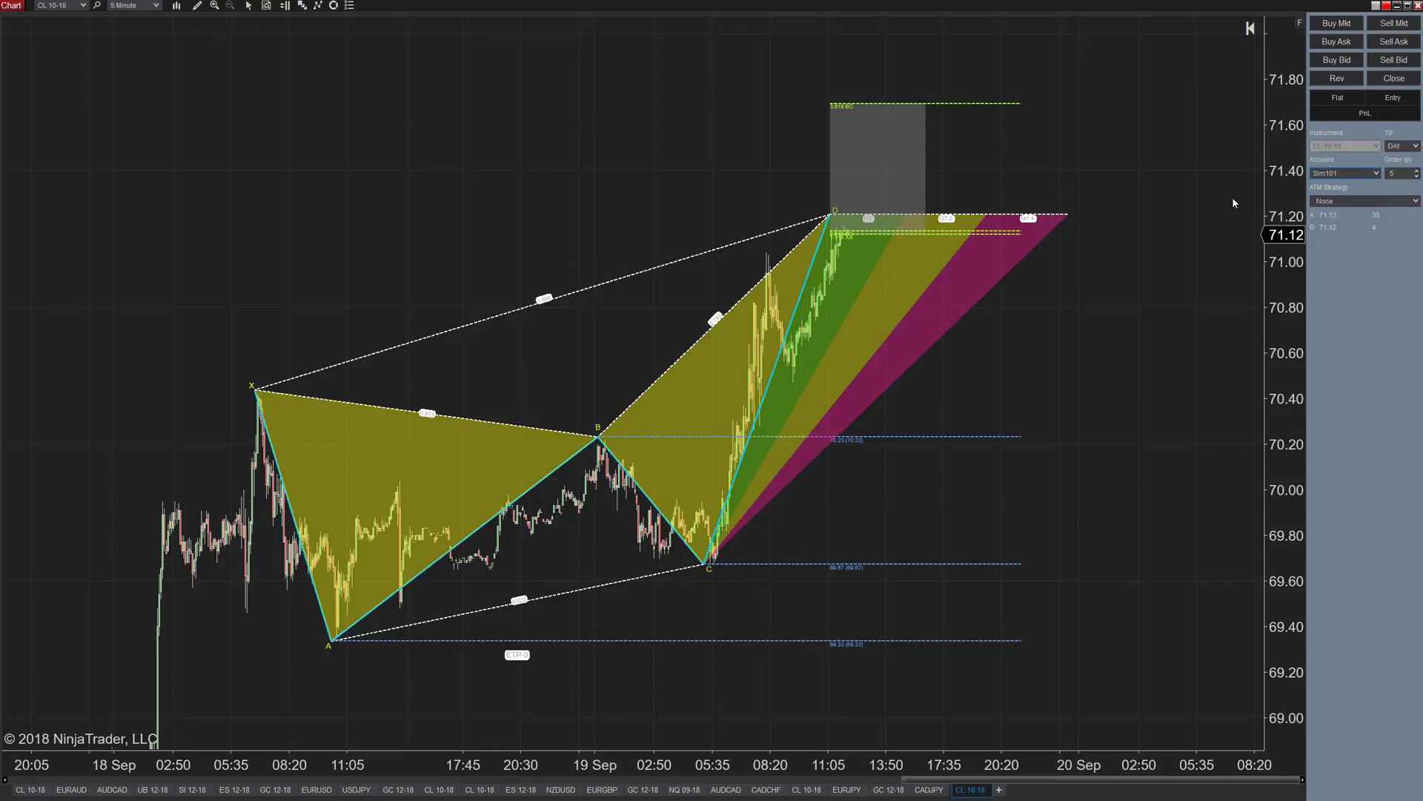
# Place a sell limit order for 5 contracts at 71.40 and move it up to 71.49
pyautogui.rightClick(1032, 172)
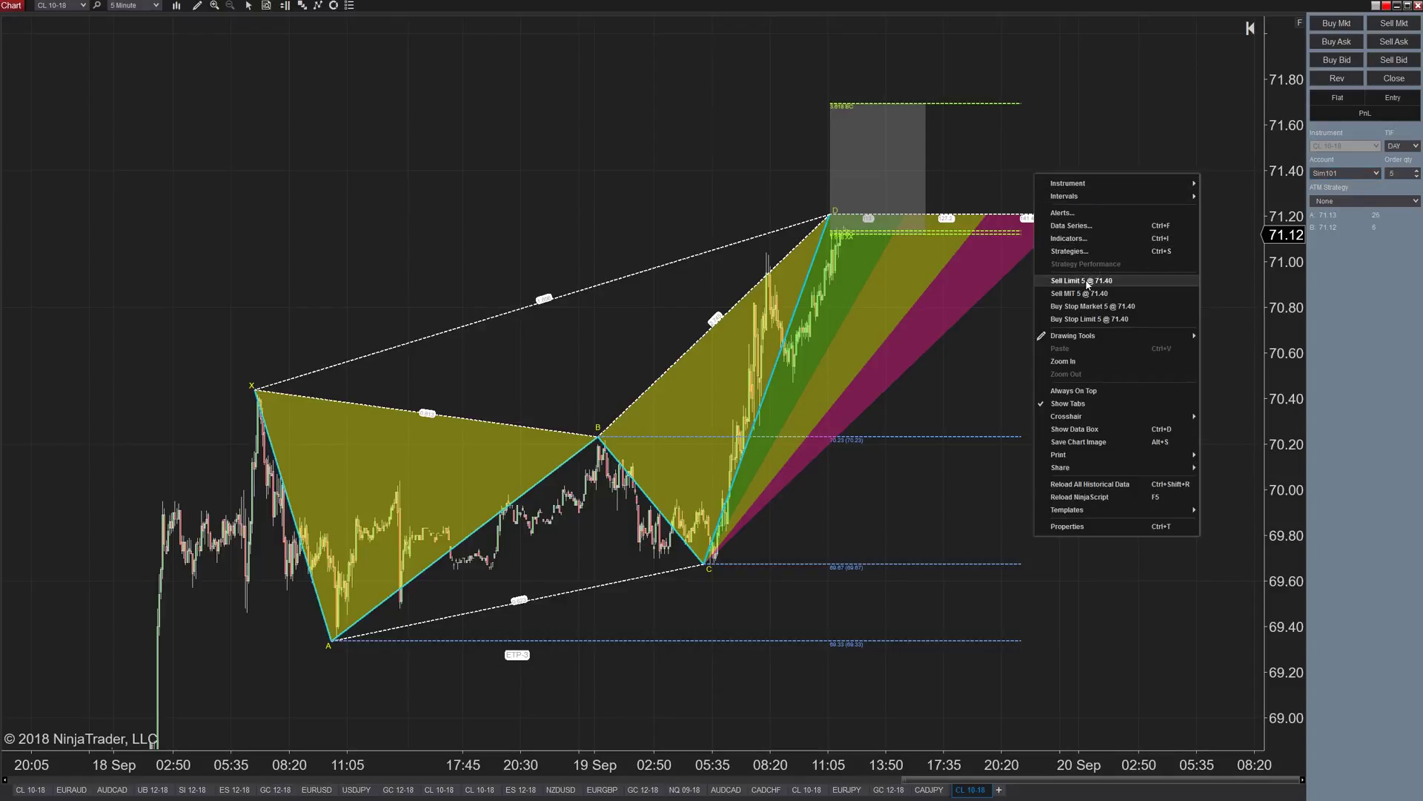
pyautogui.click(1104, 280)
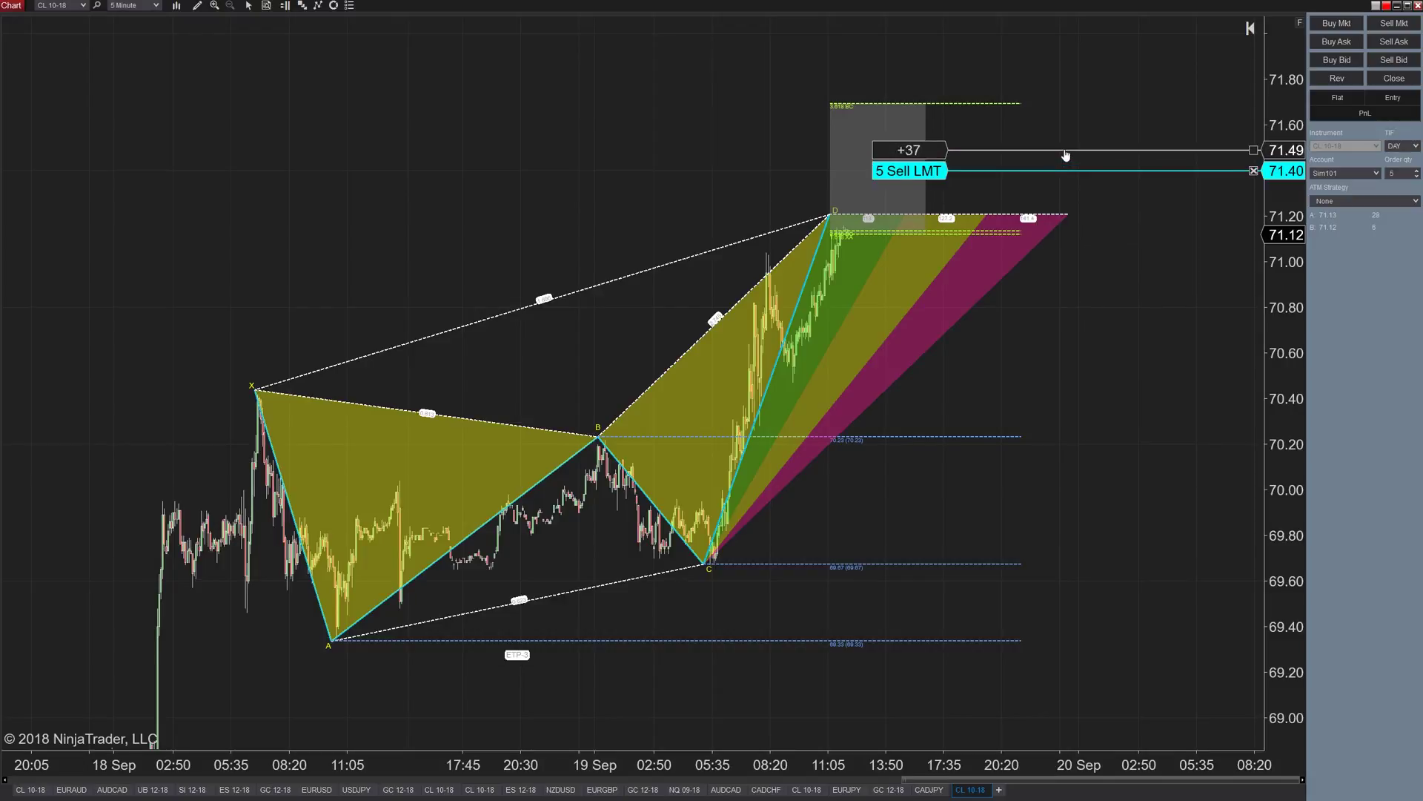
pyautogui.moveTo(1071, 176); pyautogui.dragTo(1071, 151)
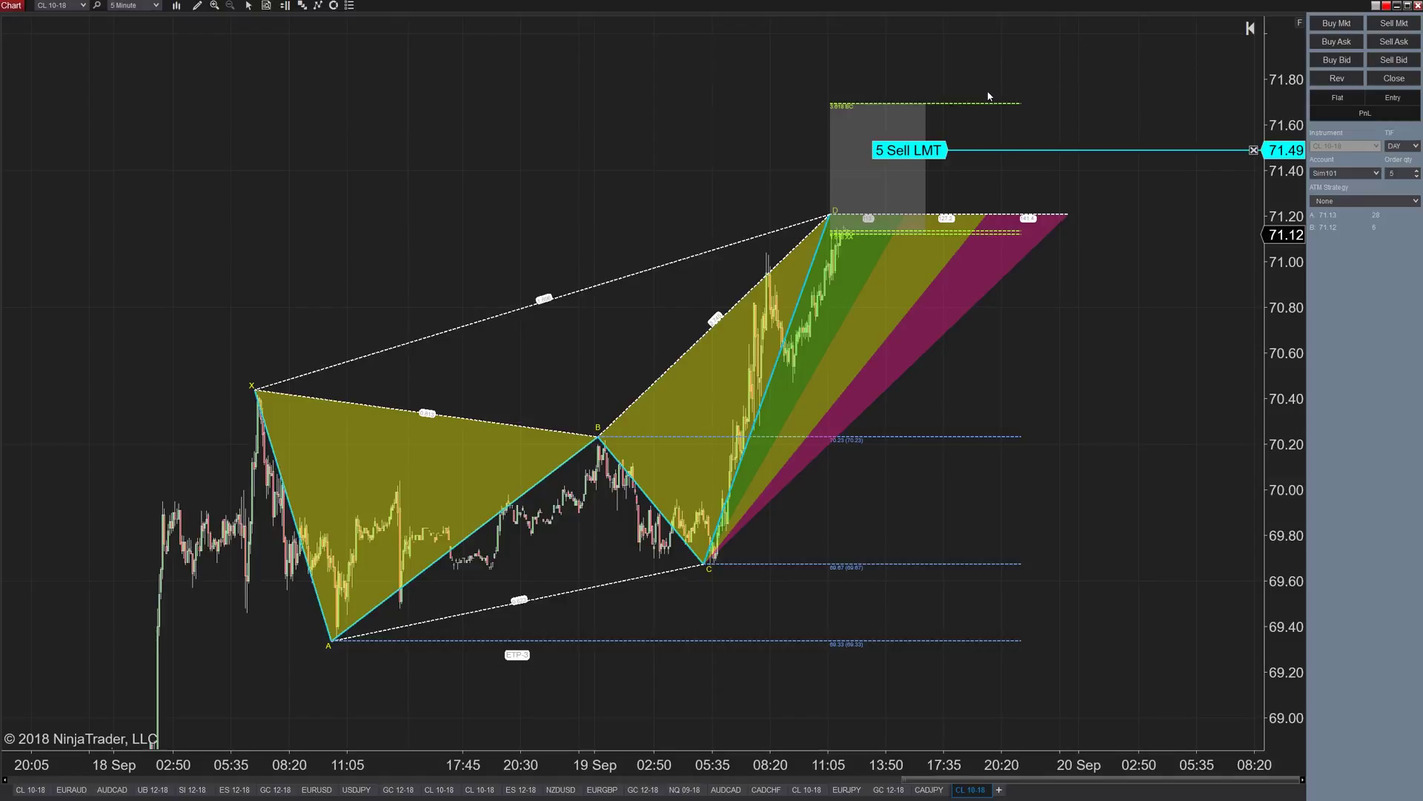
# Place a buy stop limit order for 5 contracts at 71.86 and a buy limit order for 5 at 70.48
pyautogui.rightClick(1016, 69)
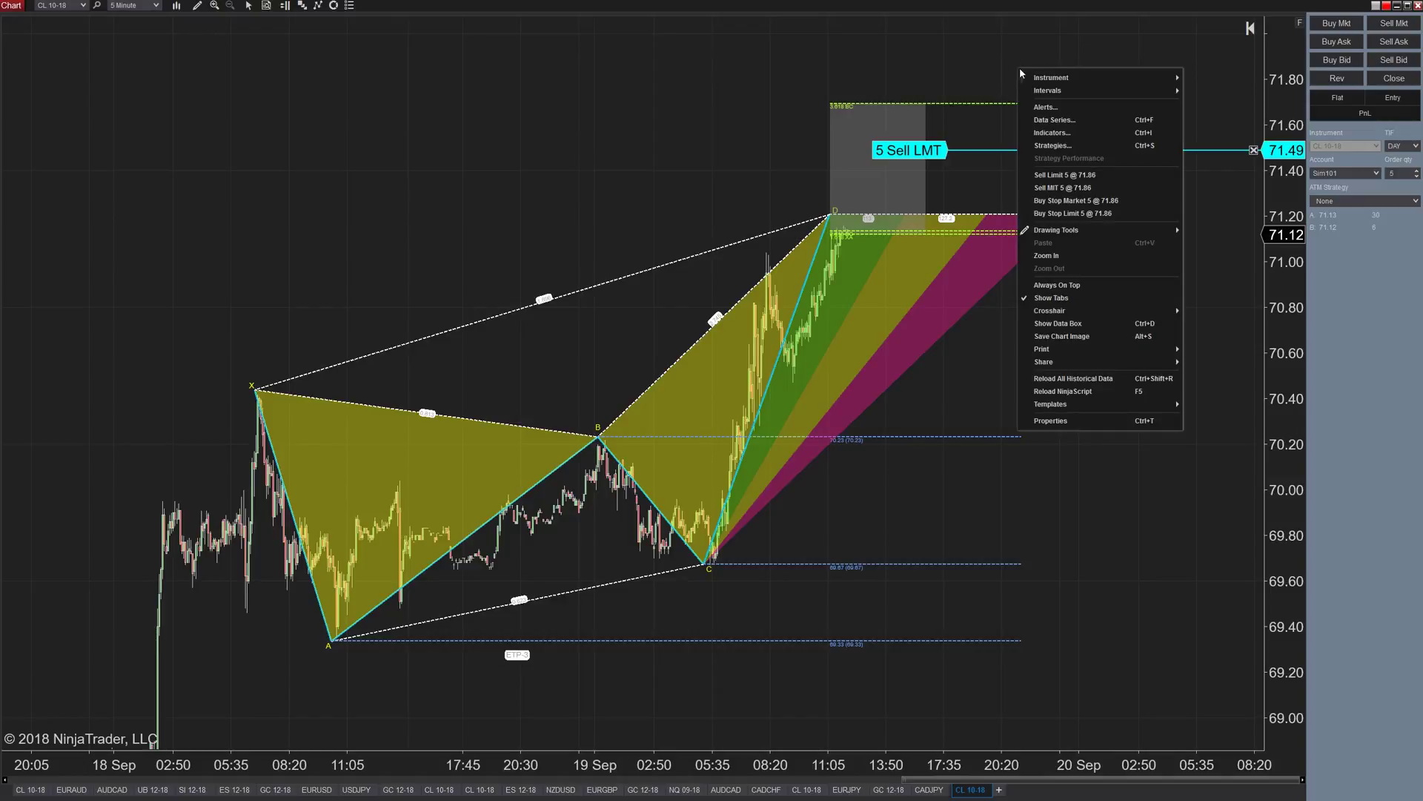
pyautogui.click(1108, 215)
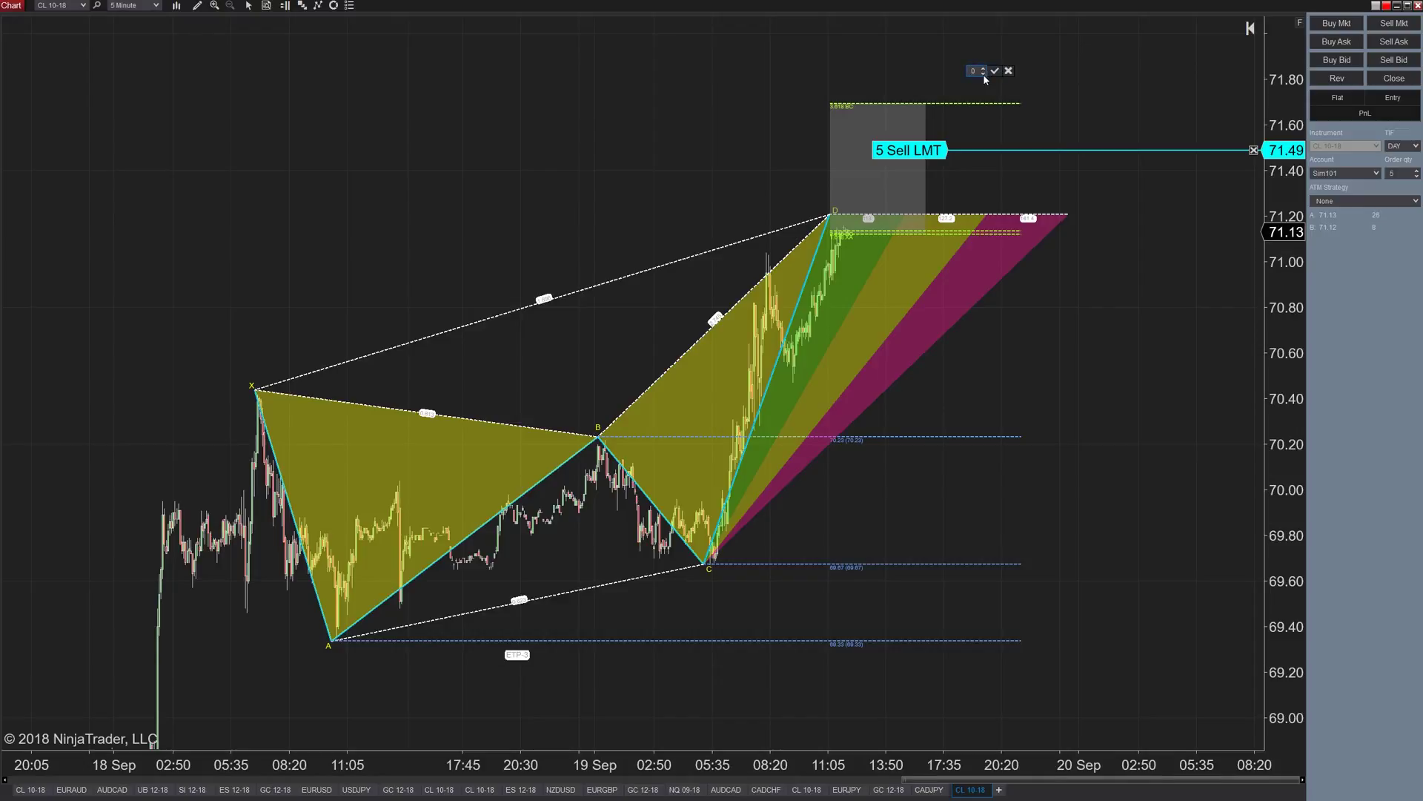
pyautogui.click(995, 71)
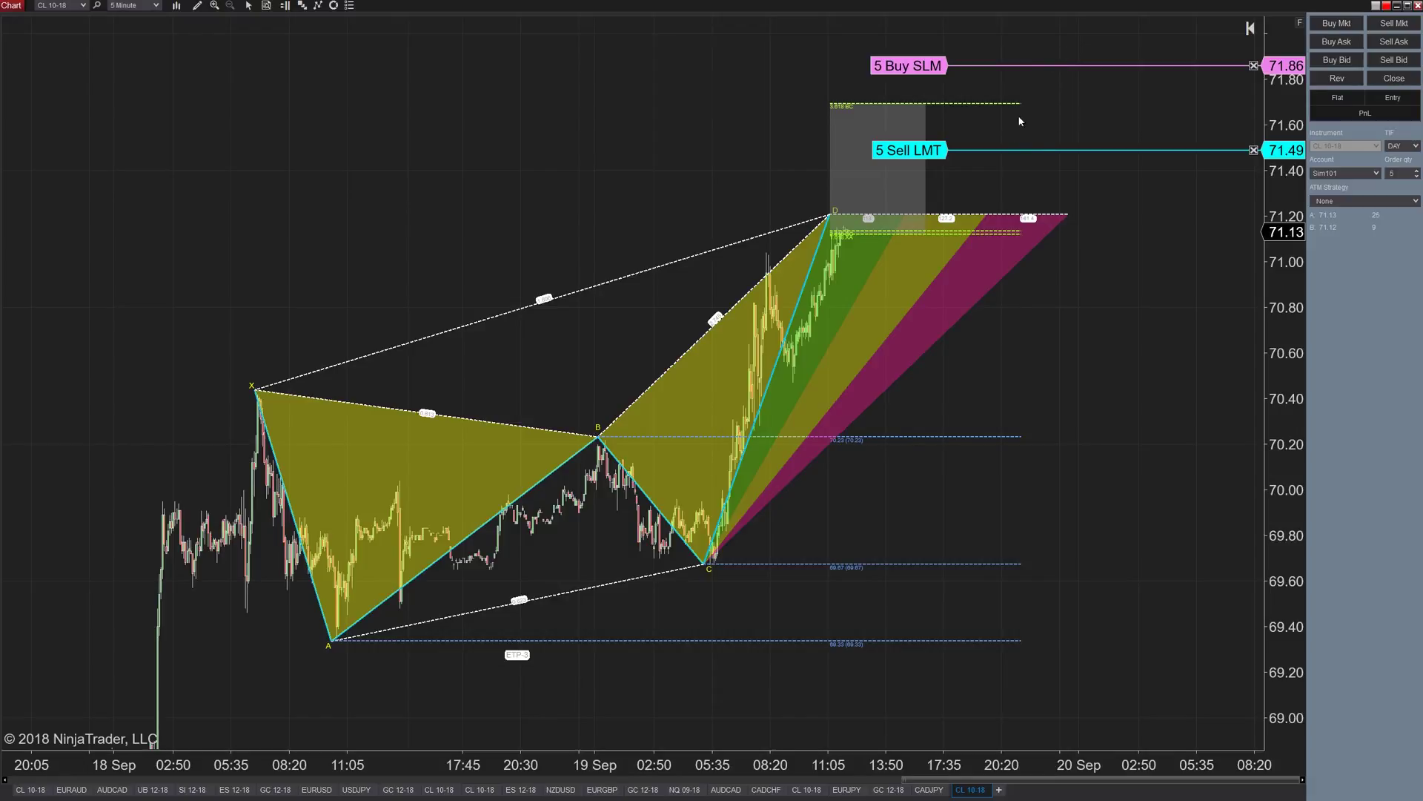
pyautogui.rightClick(1065, 380)
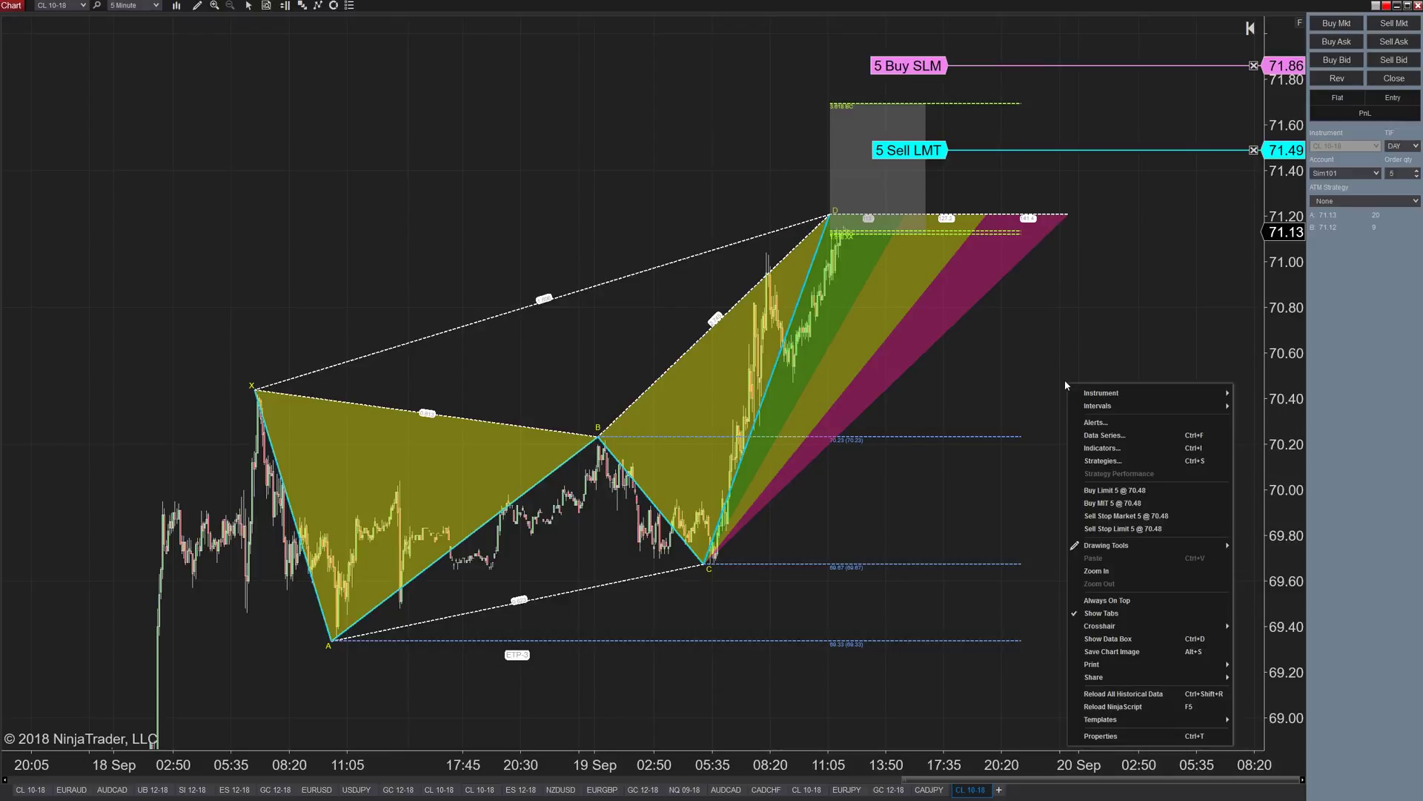
pyautogui.click(1149, 488)
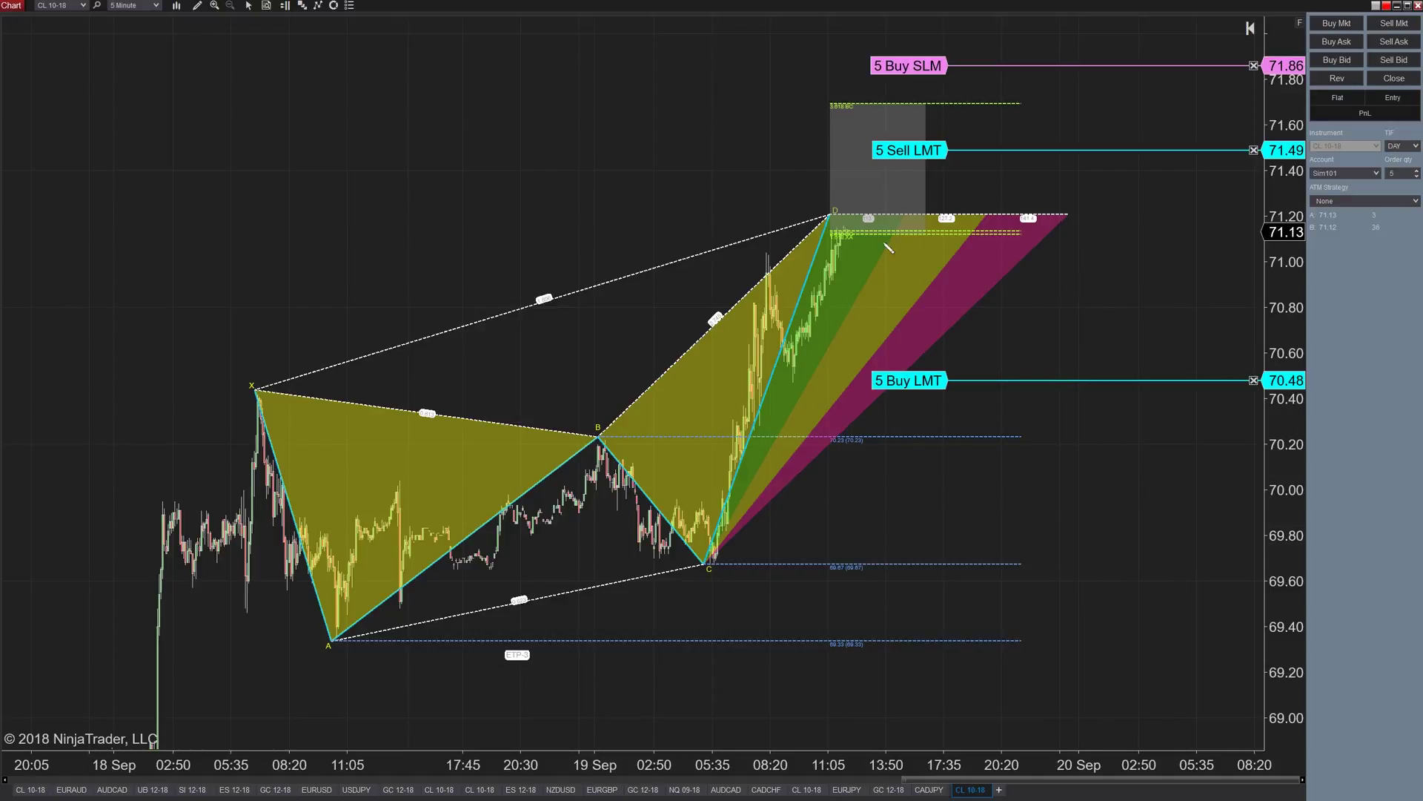
# Draw three arrows projecting price up past the sell limit, down to the buy limit, and up beyond the buy stop limit
pyautogui.click(856, 233)
pyautogui.click(951, 131)
pyautogui.click(961, 122)
pyautogui.click(1024, 377)
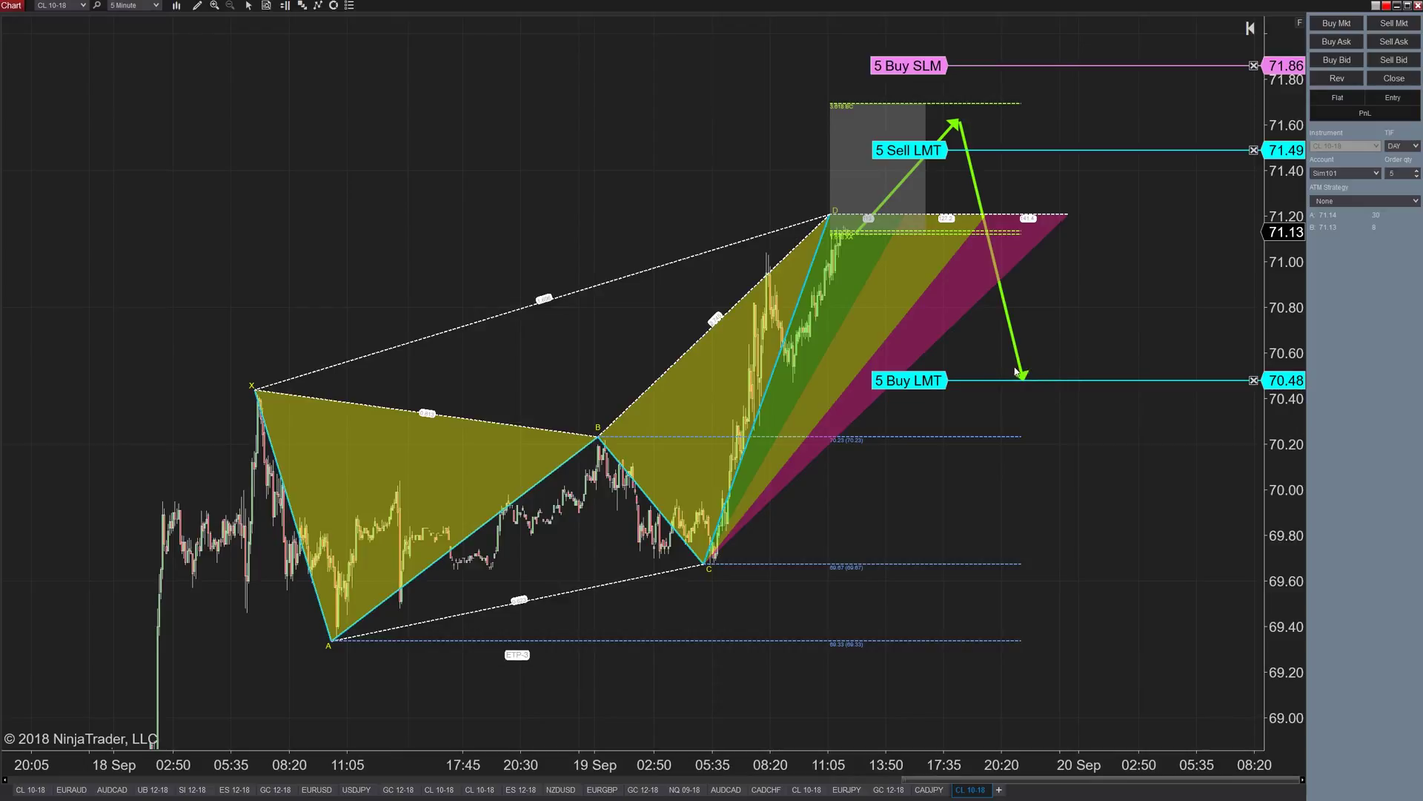
pyautogui.click(1045, 368)
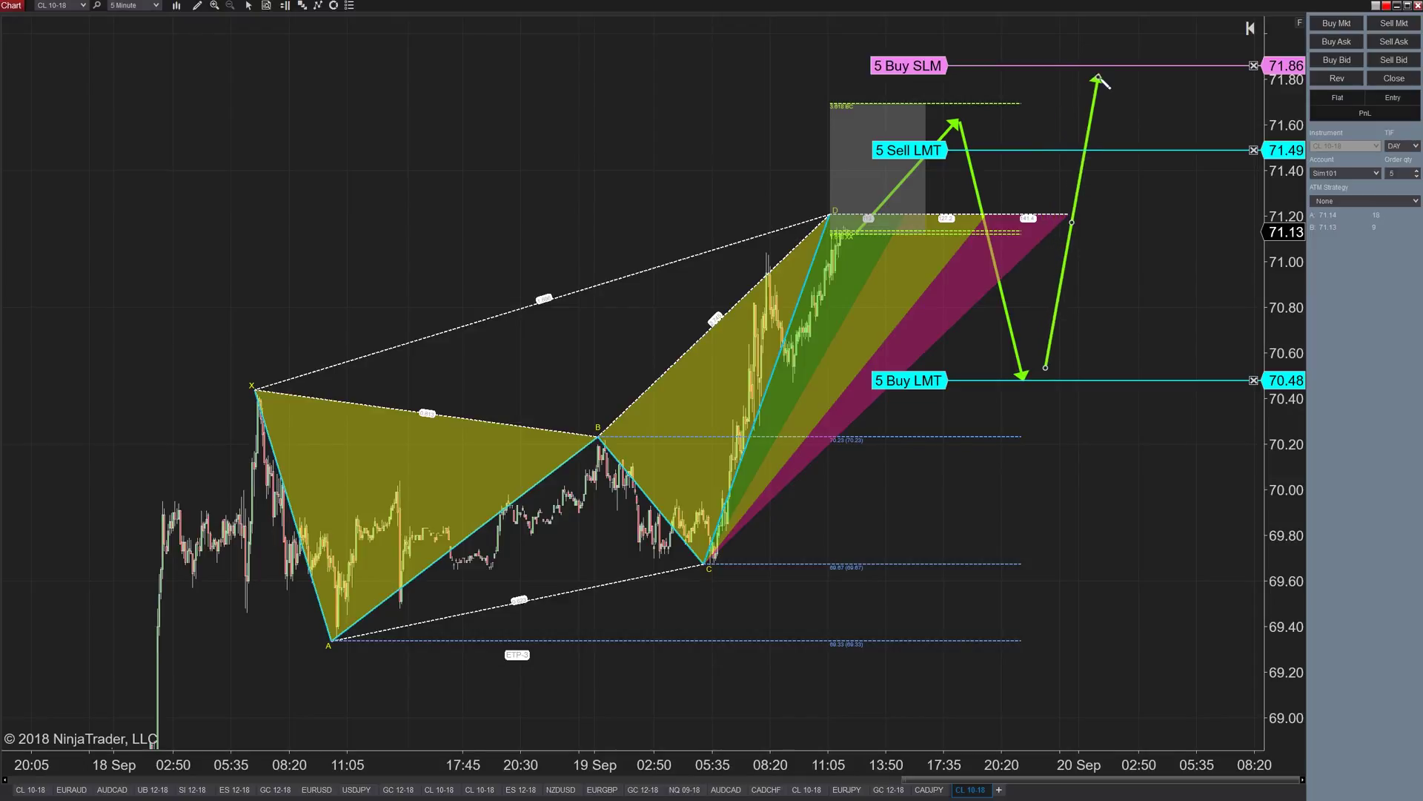
pyautogui.click(1114, 47)
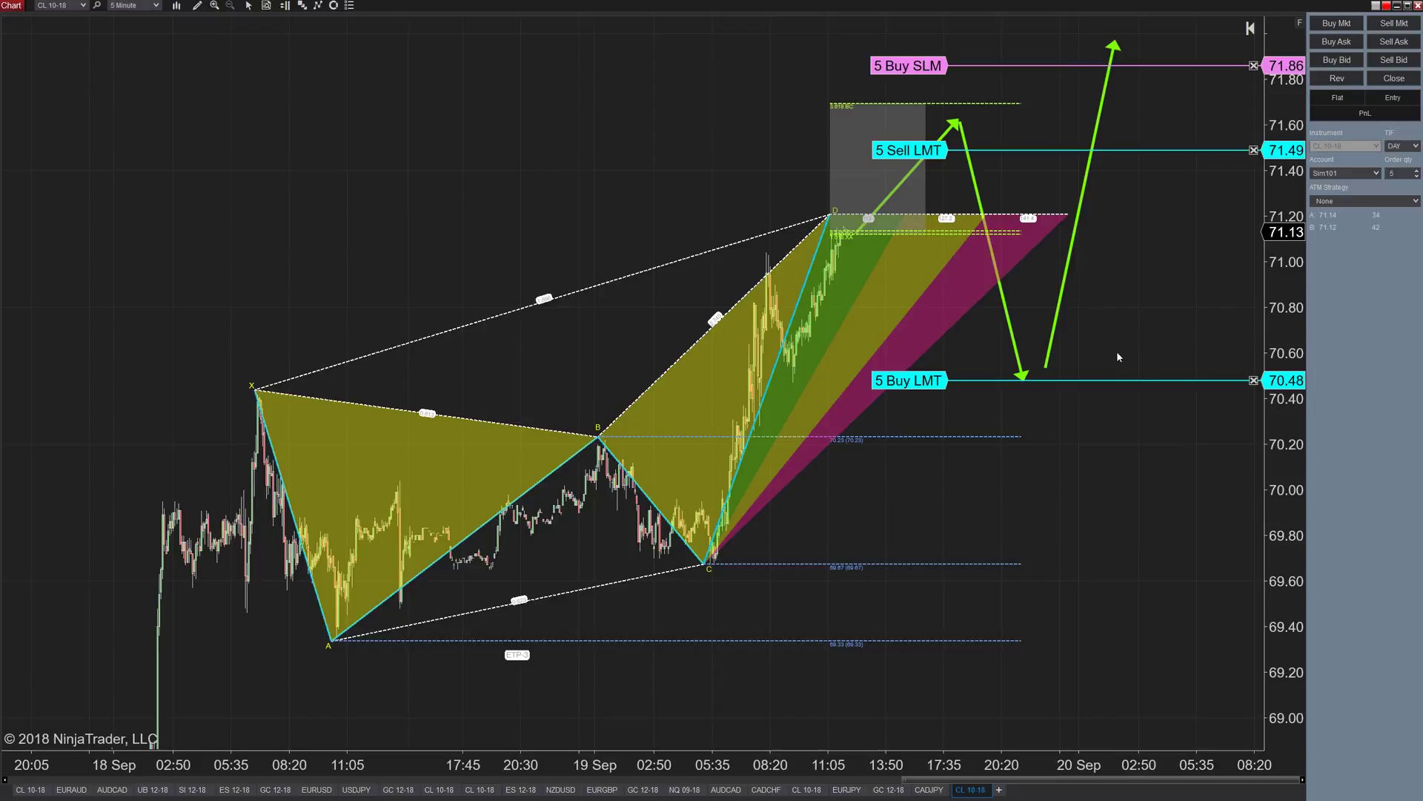
# Cancel the sell limit, buy limit and buy stop limit orders on the chart
pyautogui.rightClick(1383, 274)
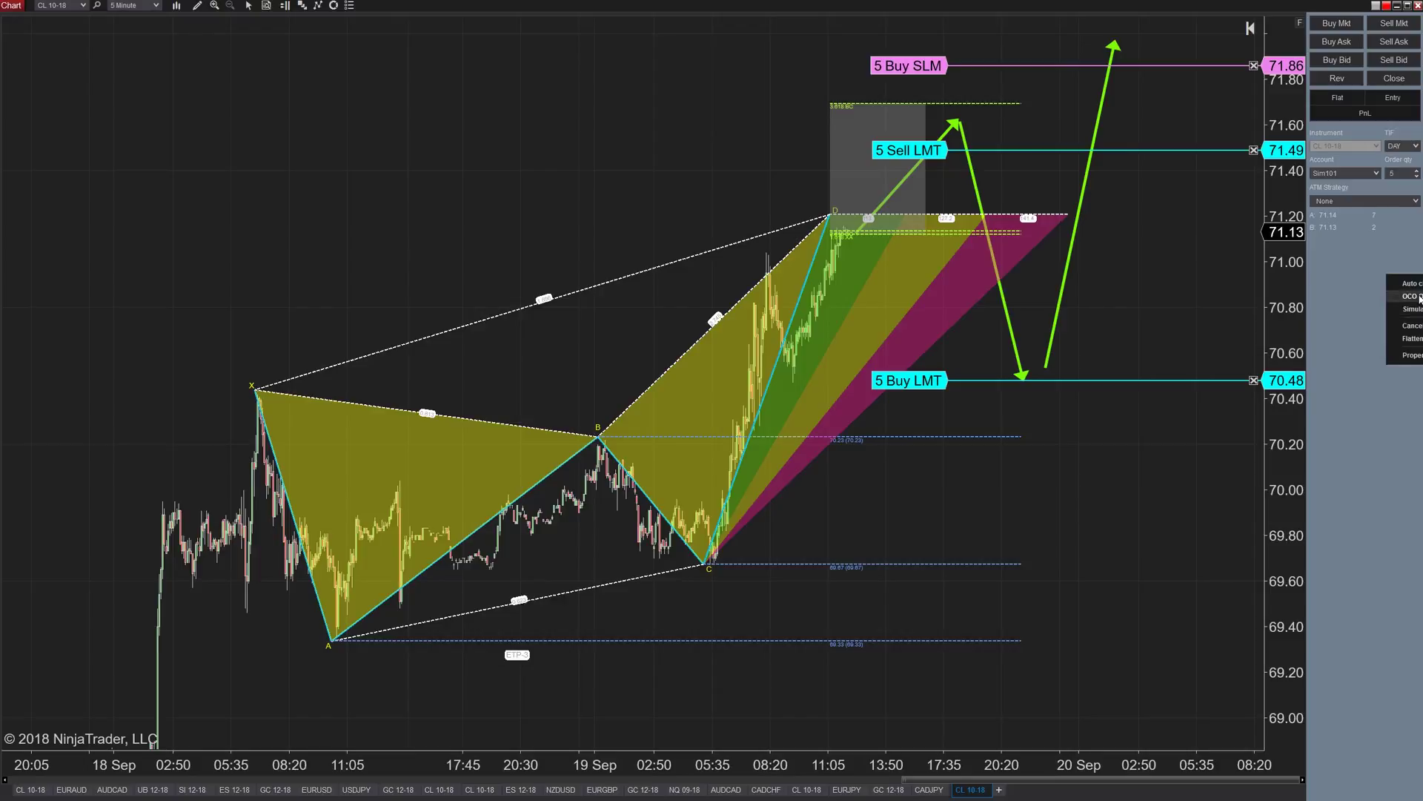
pyautogui.click(1418, 296)
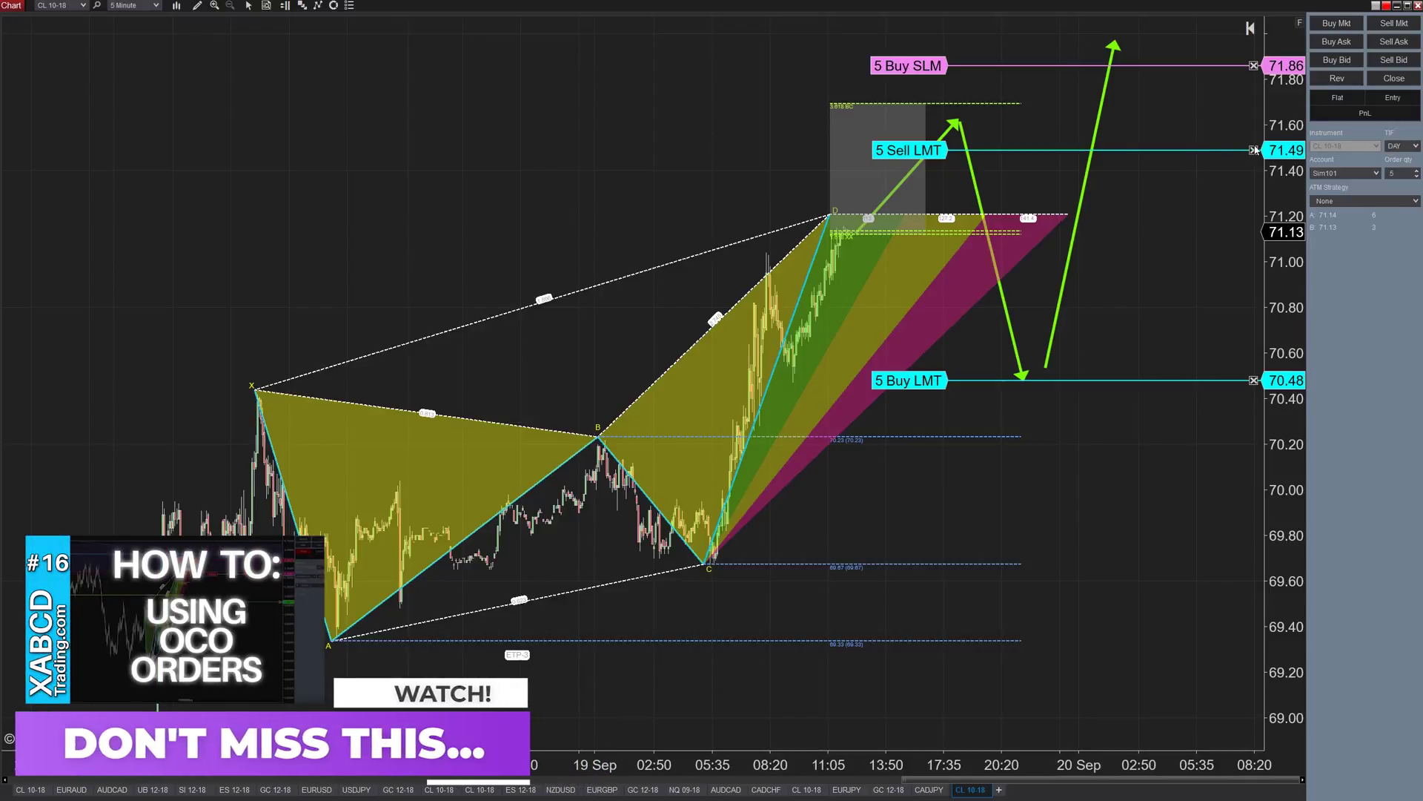
pyautogui.click(1255, 149)
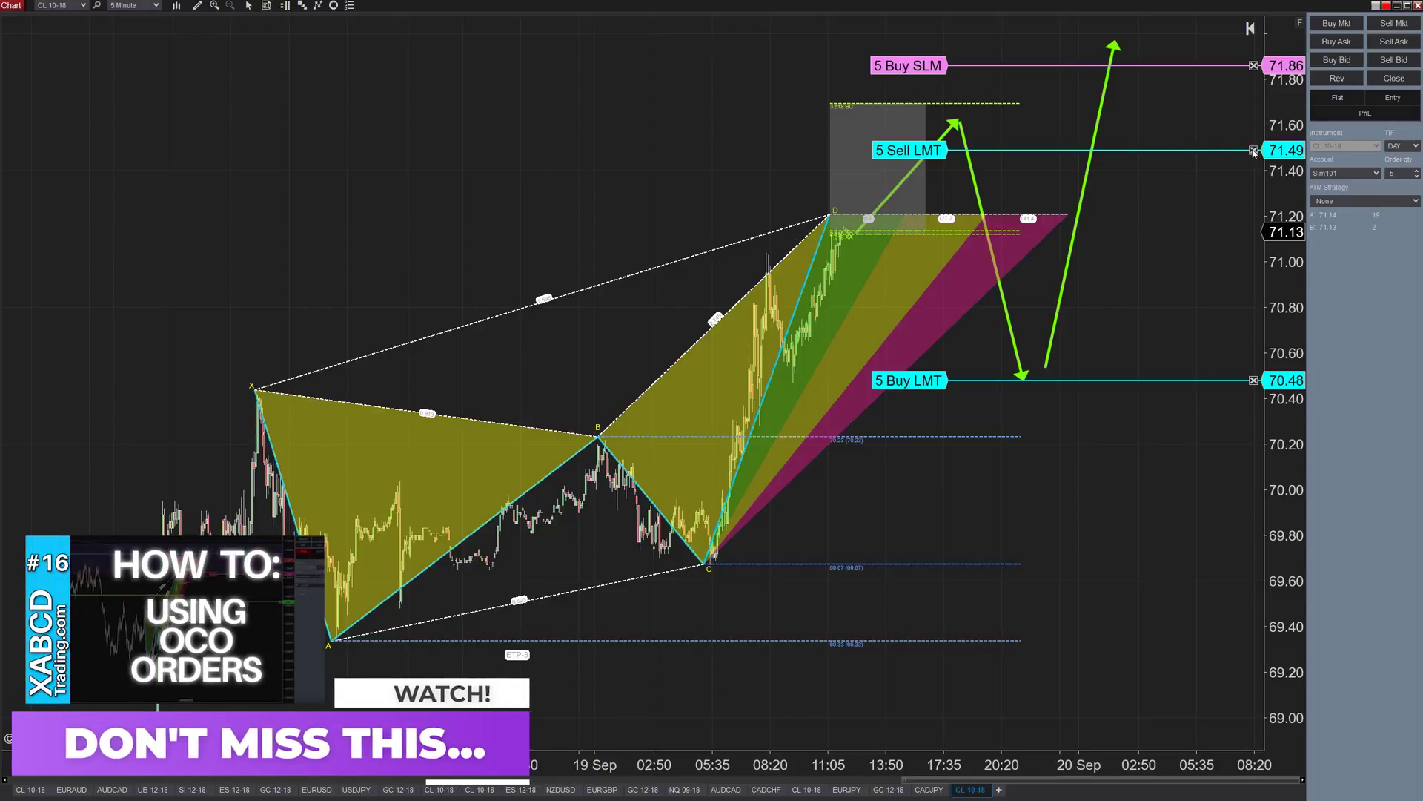
pyautogui.click(1253, 381)
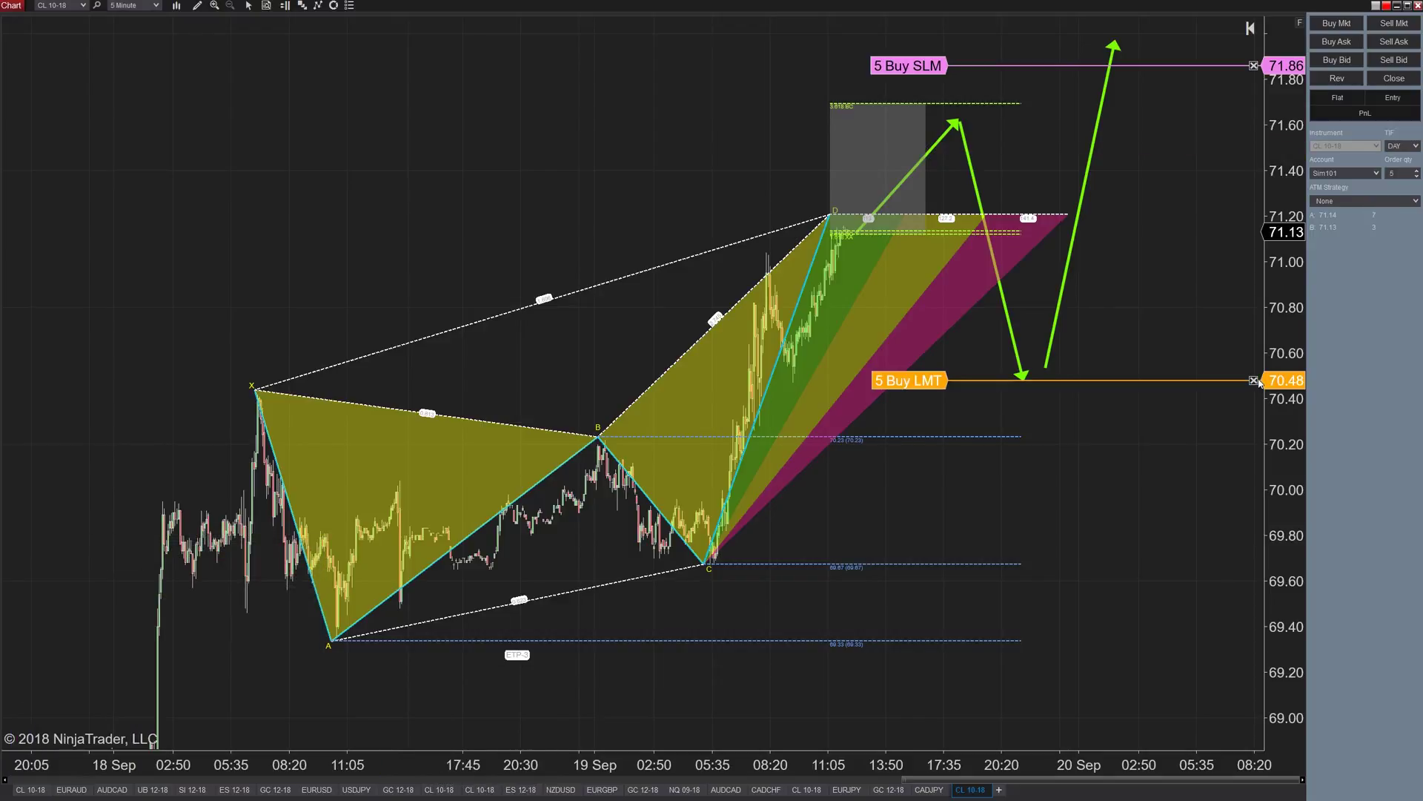
pyautogui.click(1254, 65)
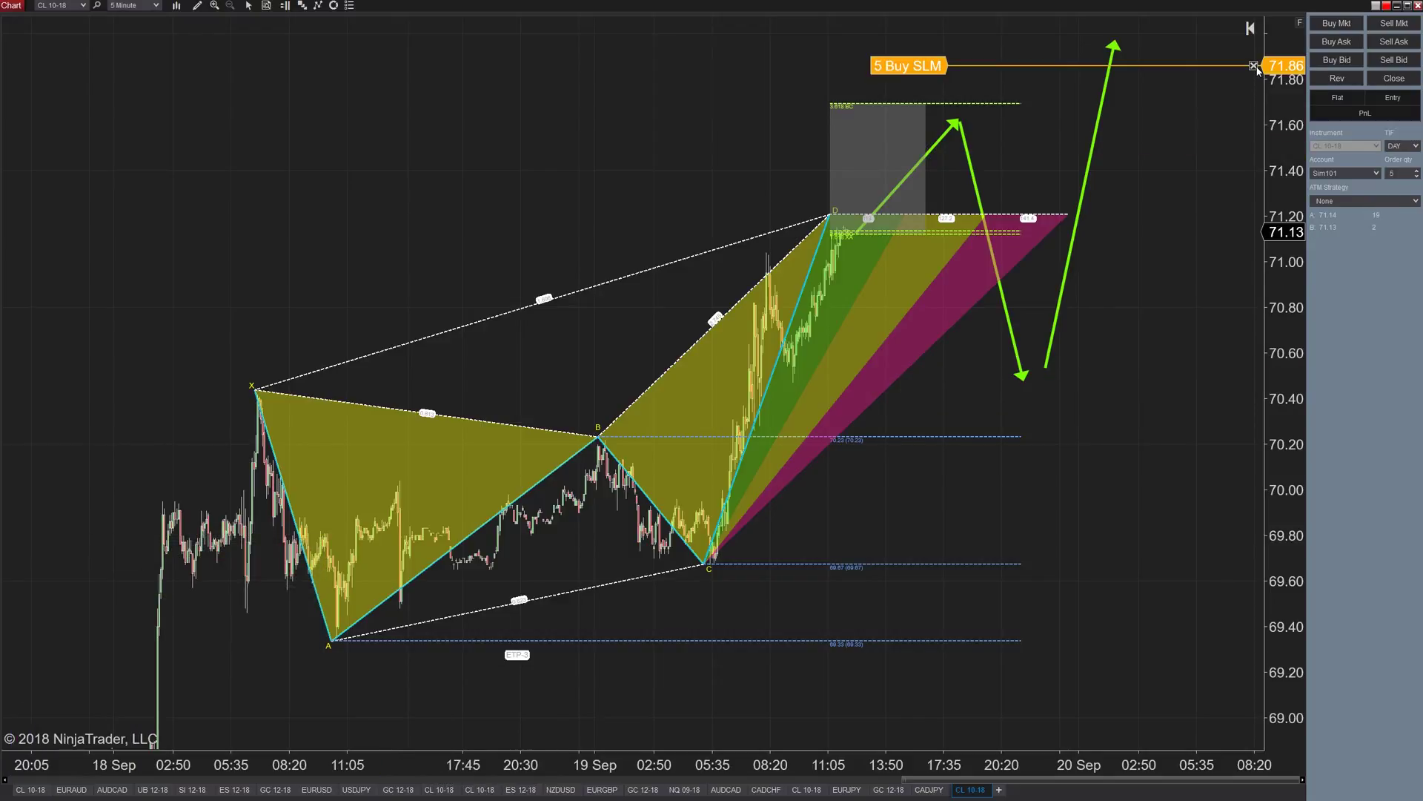
# Enable OCO ordering and place a sell limit order for 5 contracts at 71.59
pyautogui.rightClick(1010, 132)
pyautogui.click(1220, 276)
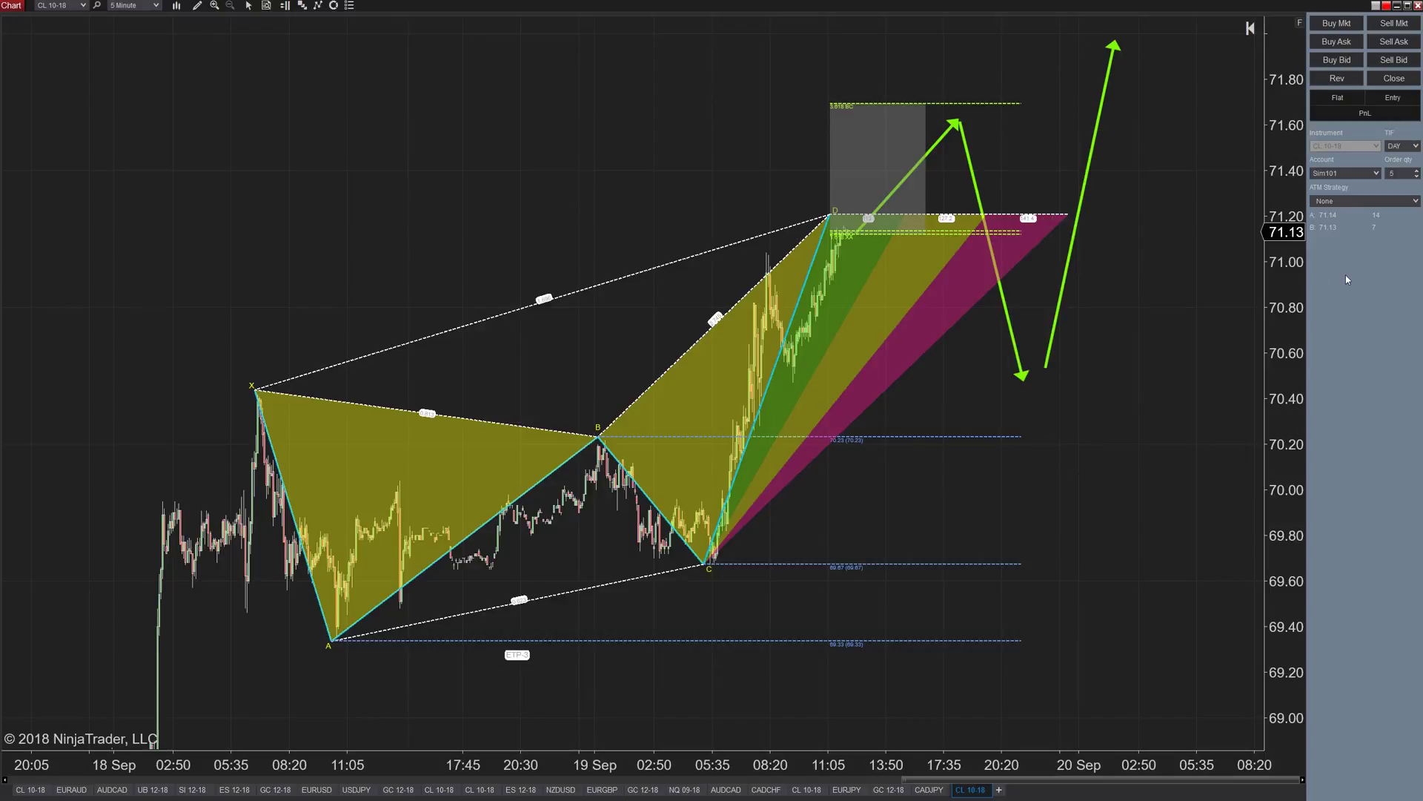
pyautogui.rightClick(1347, 279)
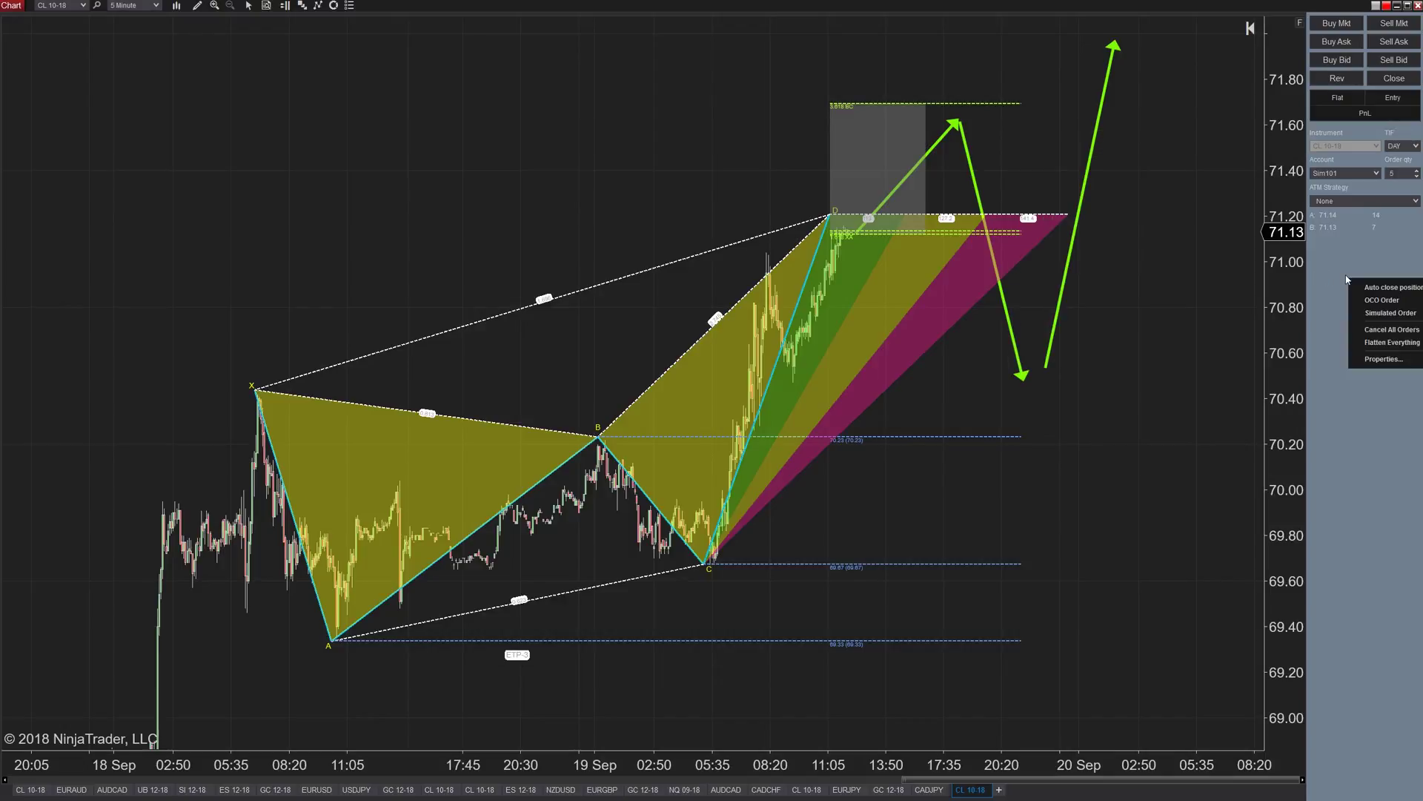
pyautogui.click(1397, 304)
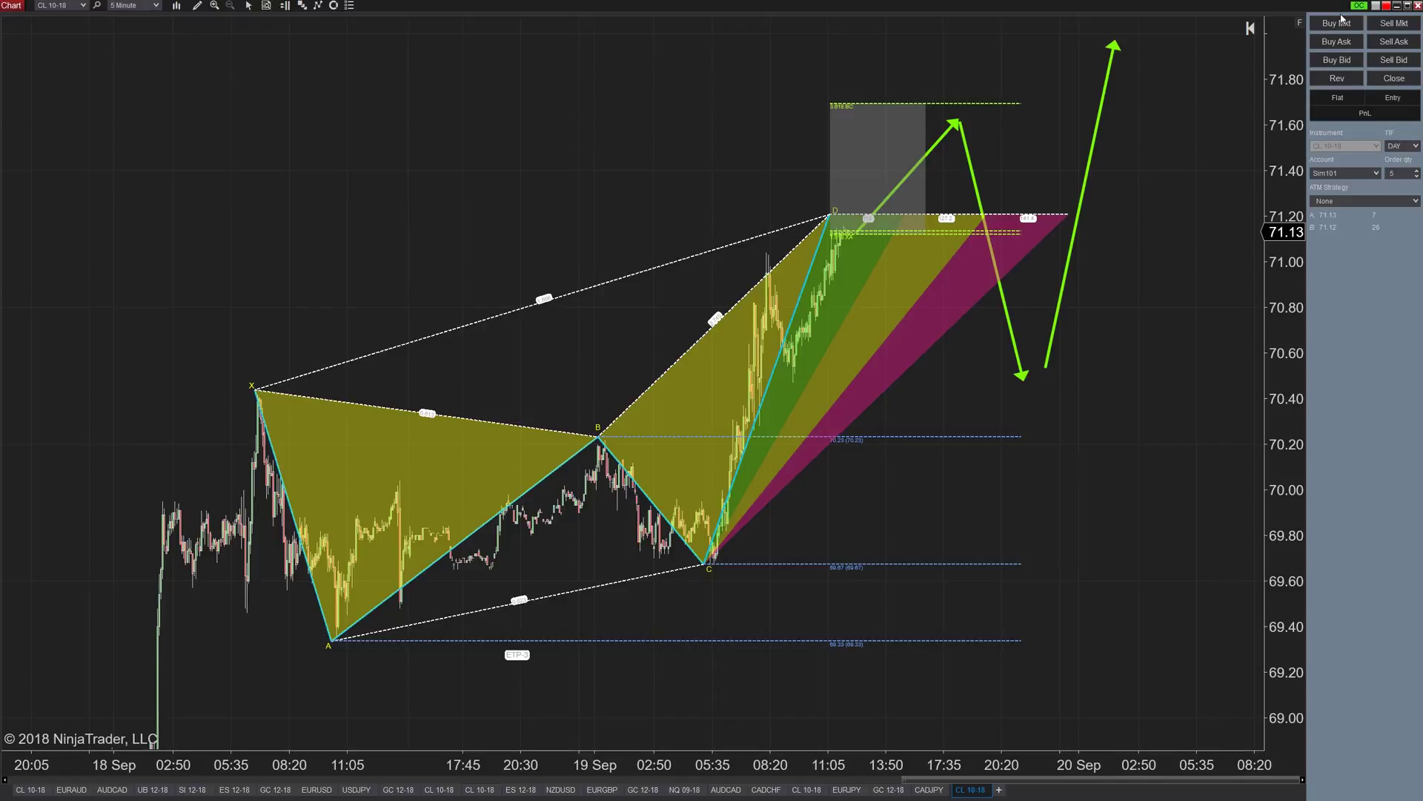
pyautogui.rightClick(1030, 131)
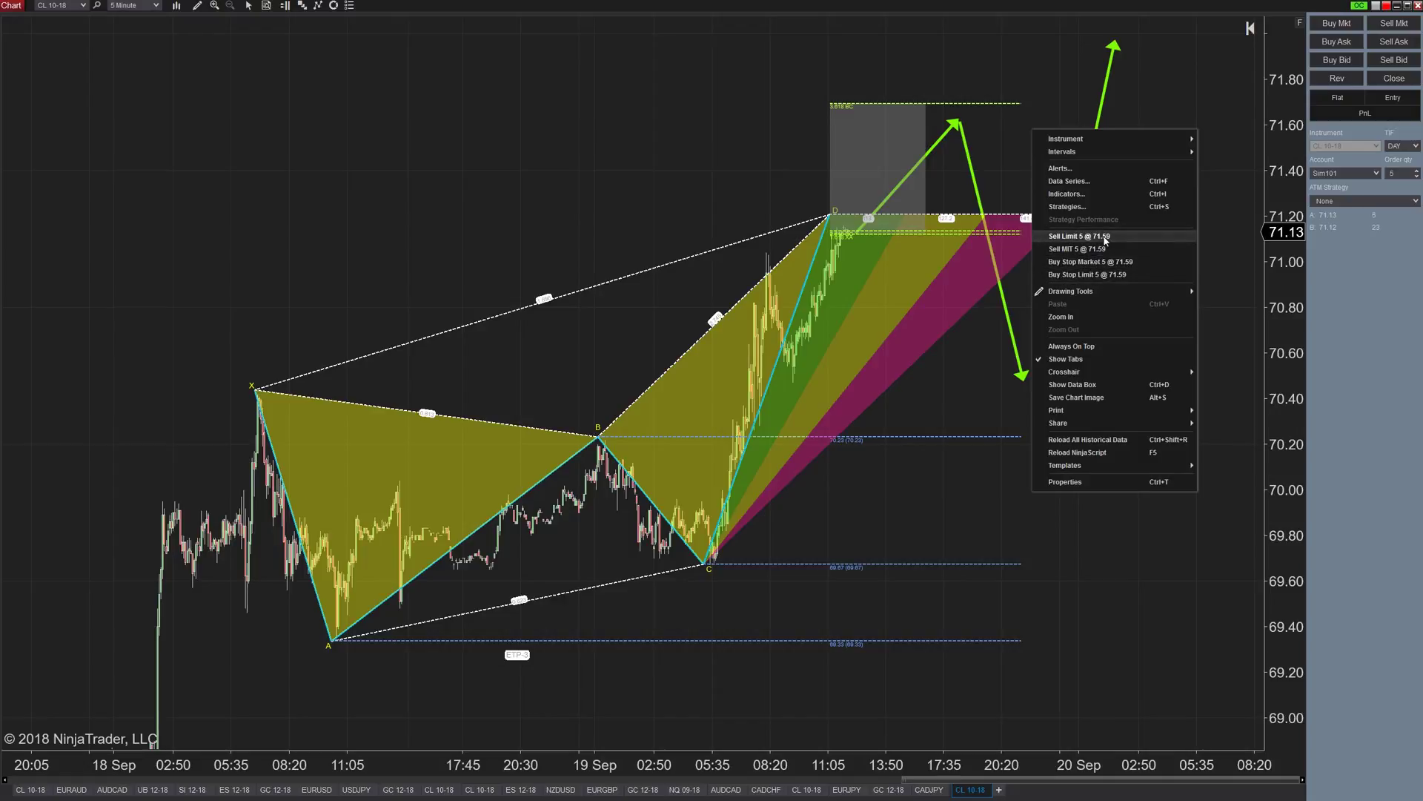
pyautogui.click(1106, 238)
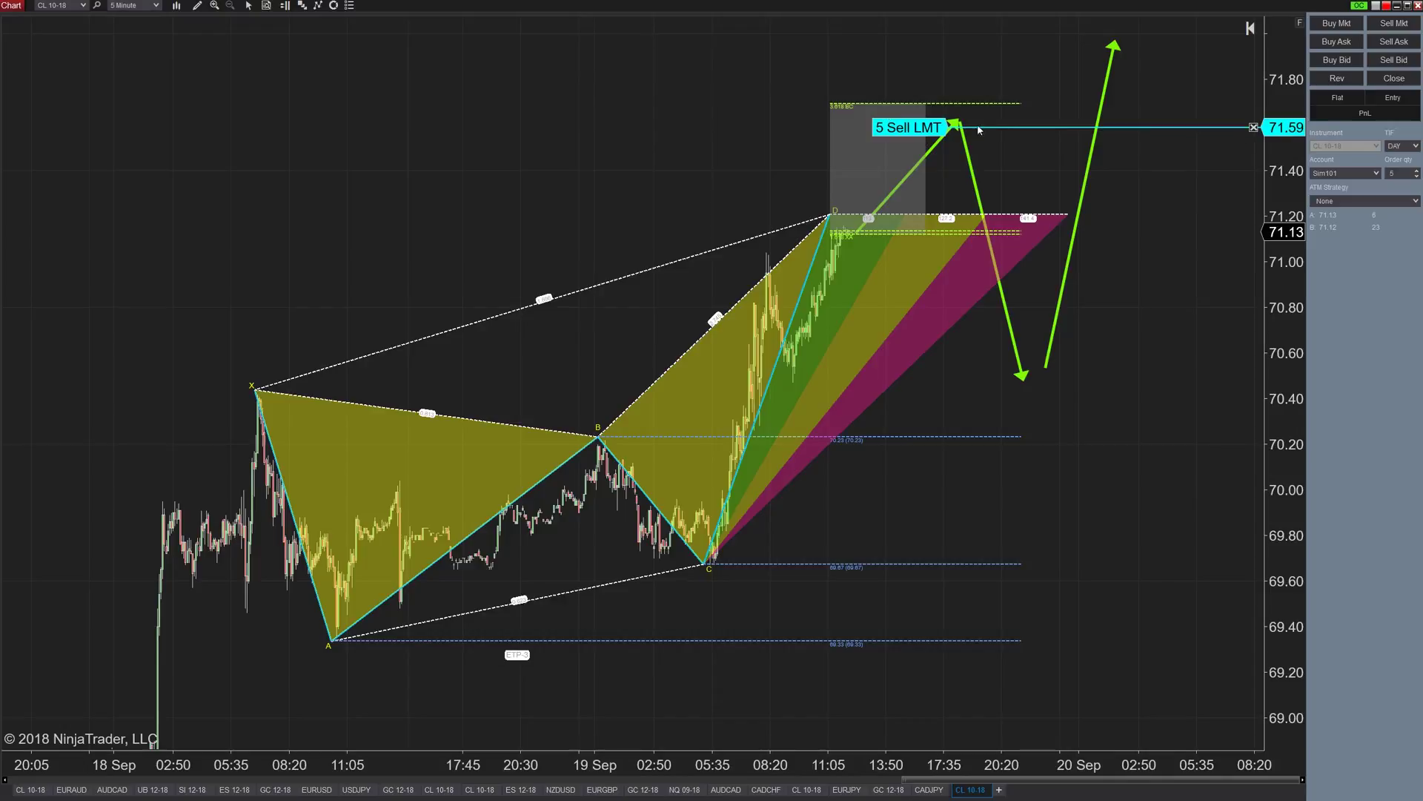
# Place a buy stop limit order for 5 contracts at 71.92 and a buy limit order for 5 at 70.61
pyautogui.rightClick(1004, 51)
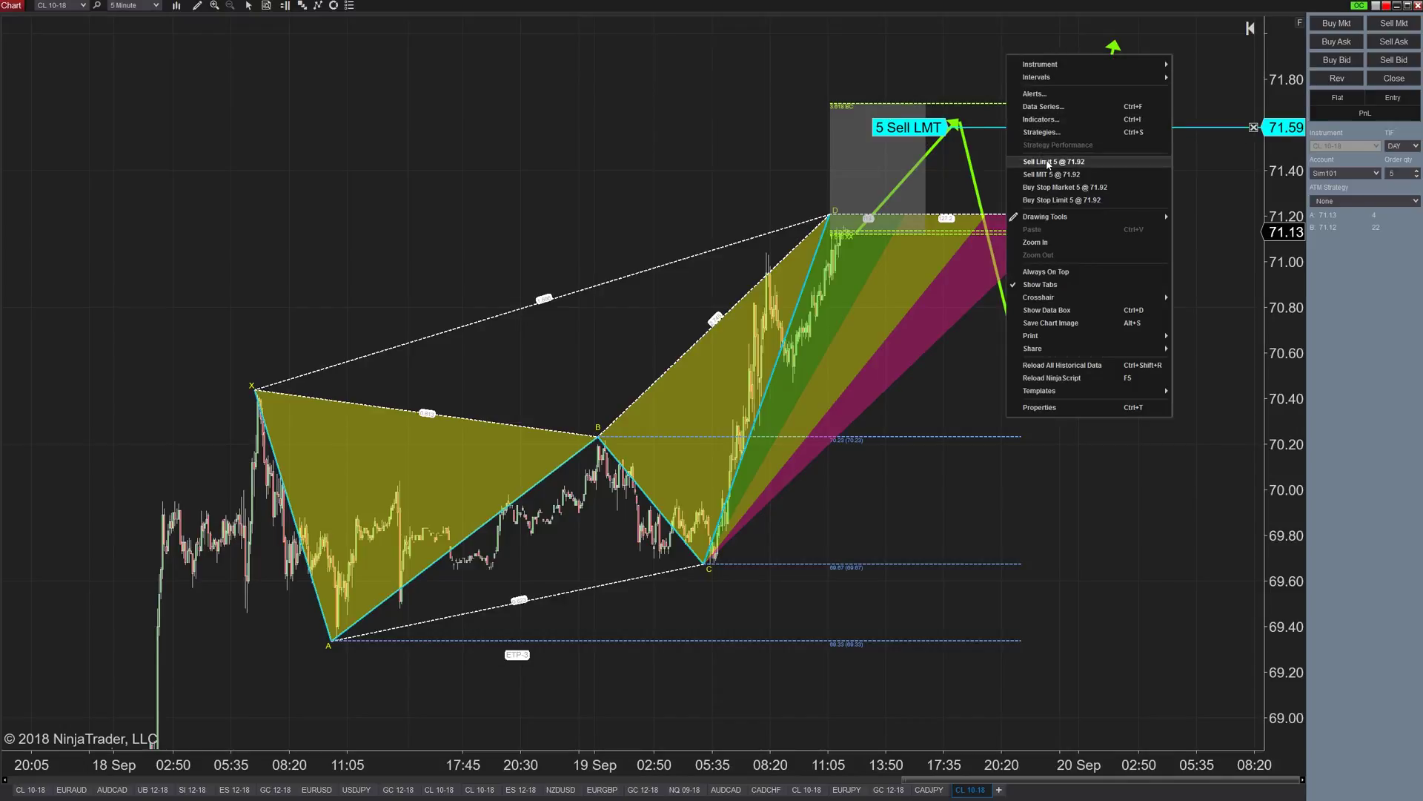
pyautogui.click(1050, 201)
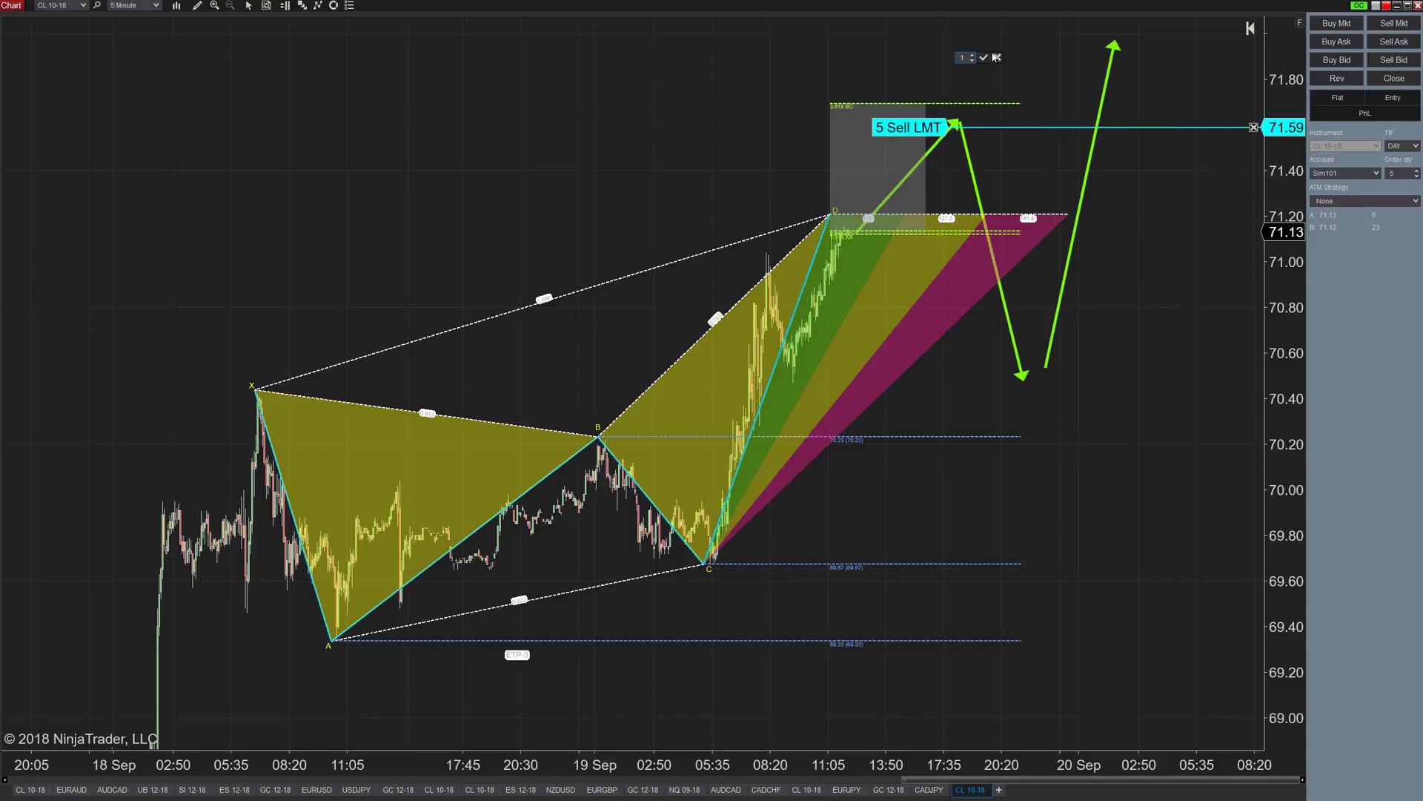
pyautogui.click(985, 56)
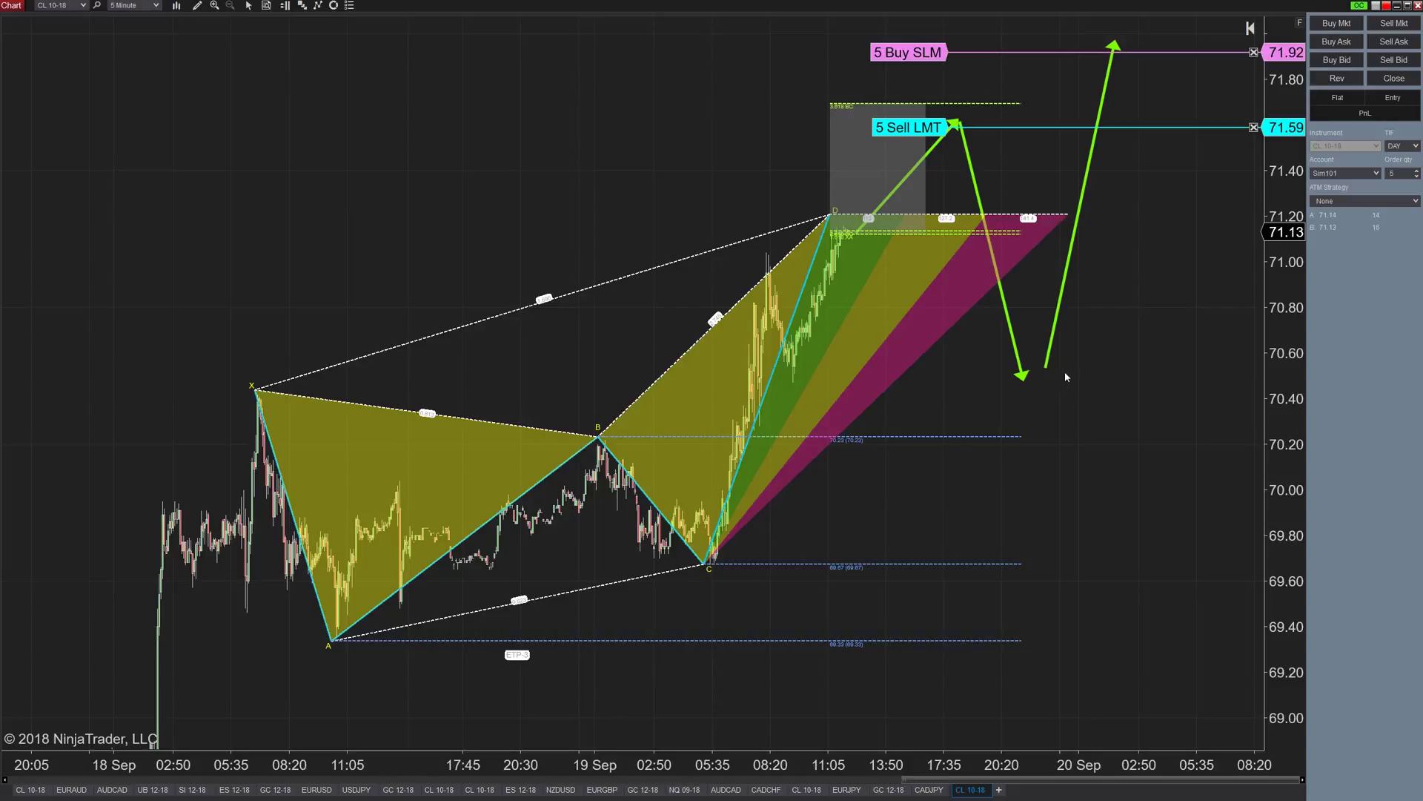
pyautogui.rightClick(1072, 350)
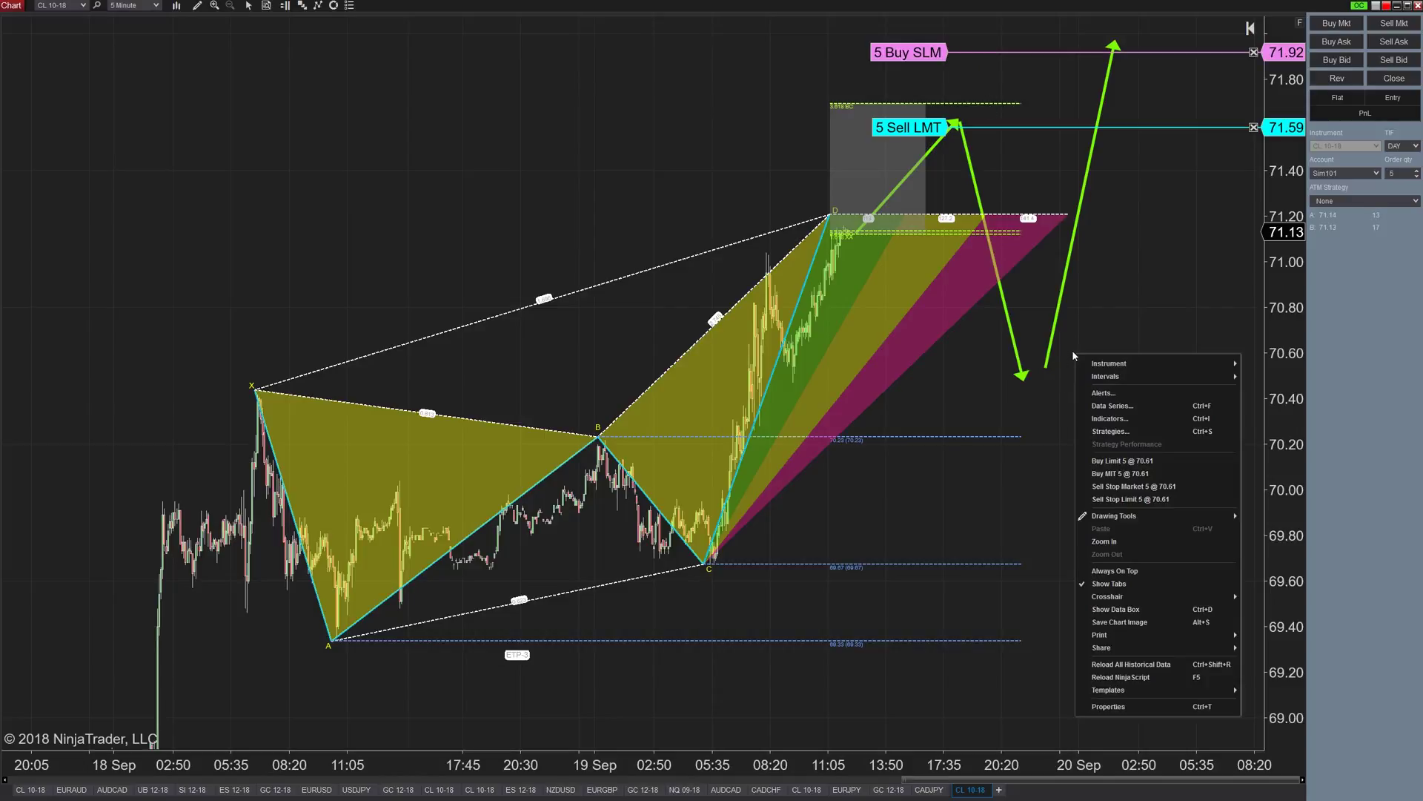
pyautogui.click(1123, 462)
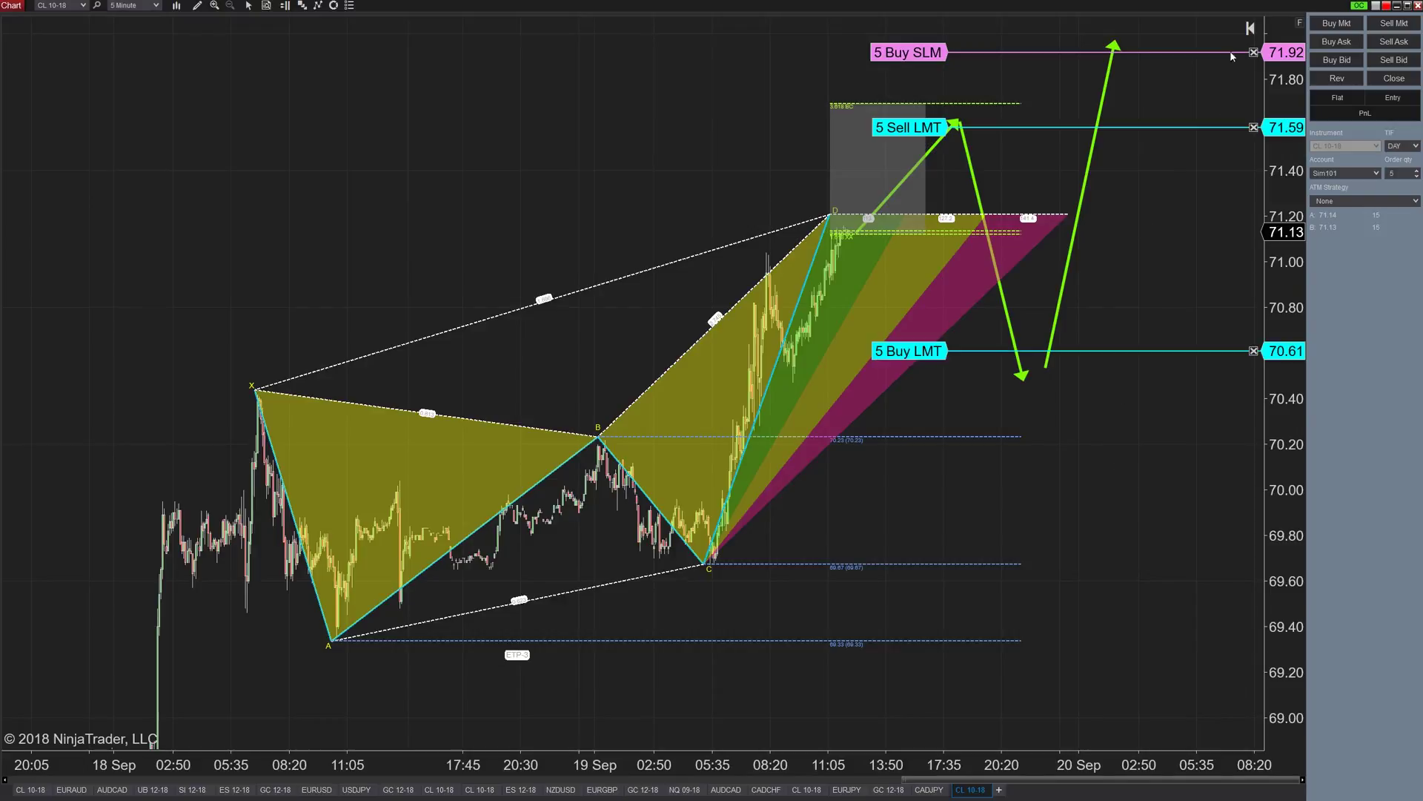
# Disable OCO ordering and cancel the linked order group through its sell limit order at 71.59
pyautogui.rightClick(1336, 306)
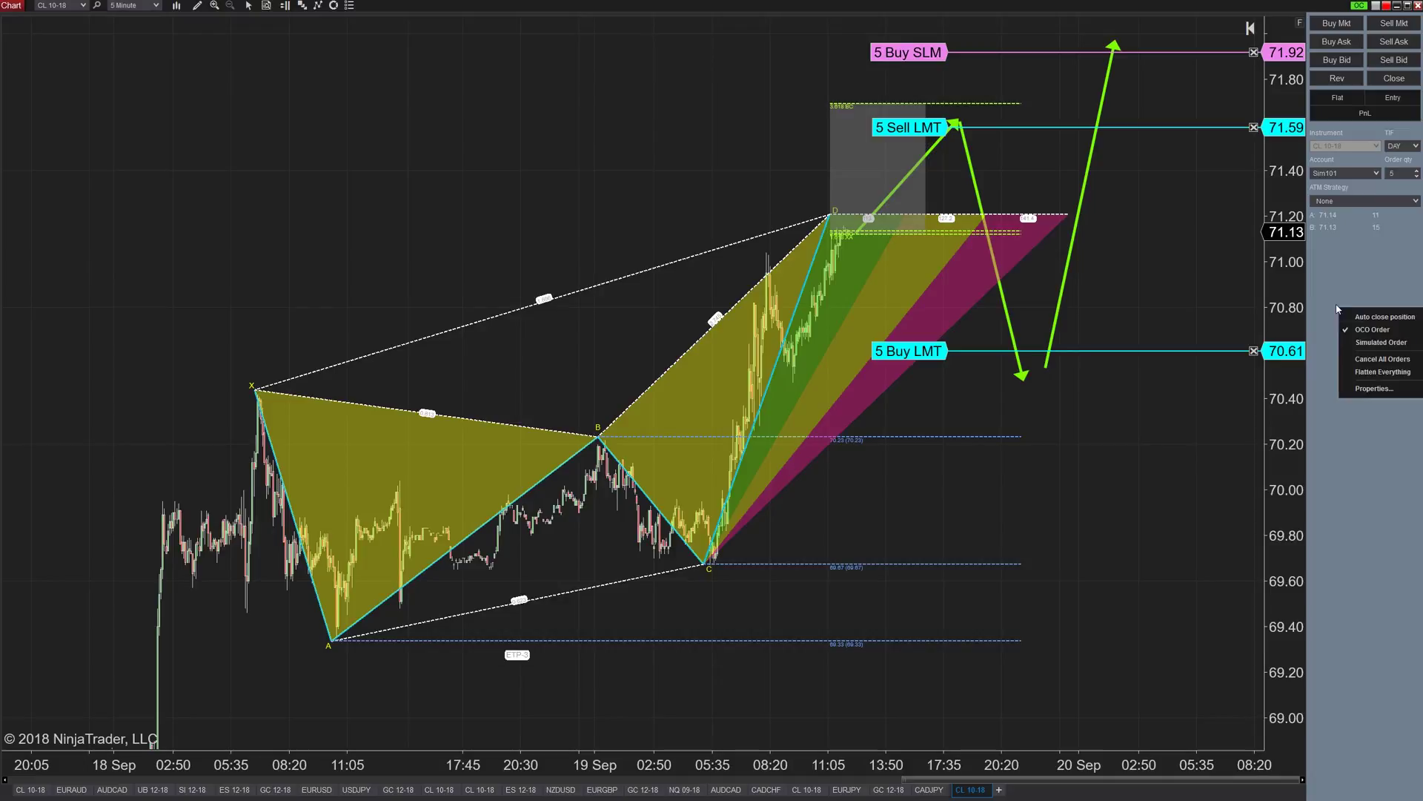
pyautogui.click(1375, 330)
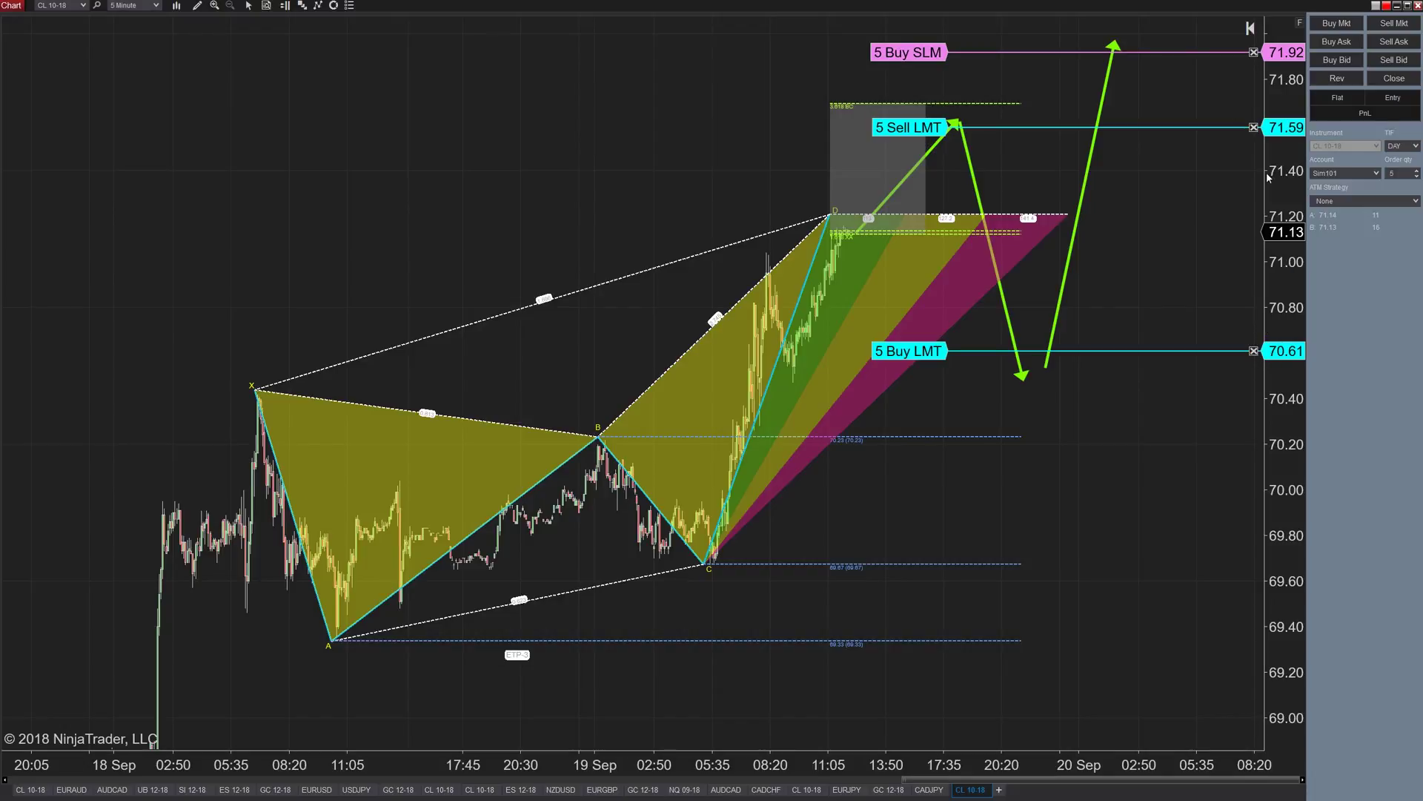
pyautogui.click(1253, 128)
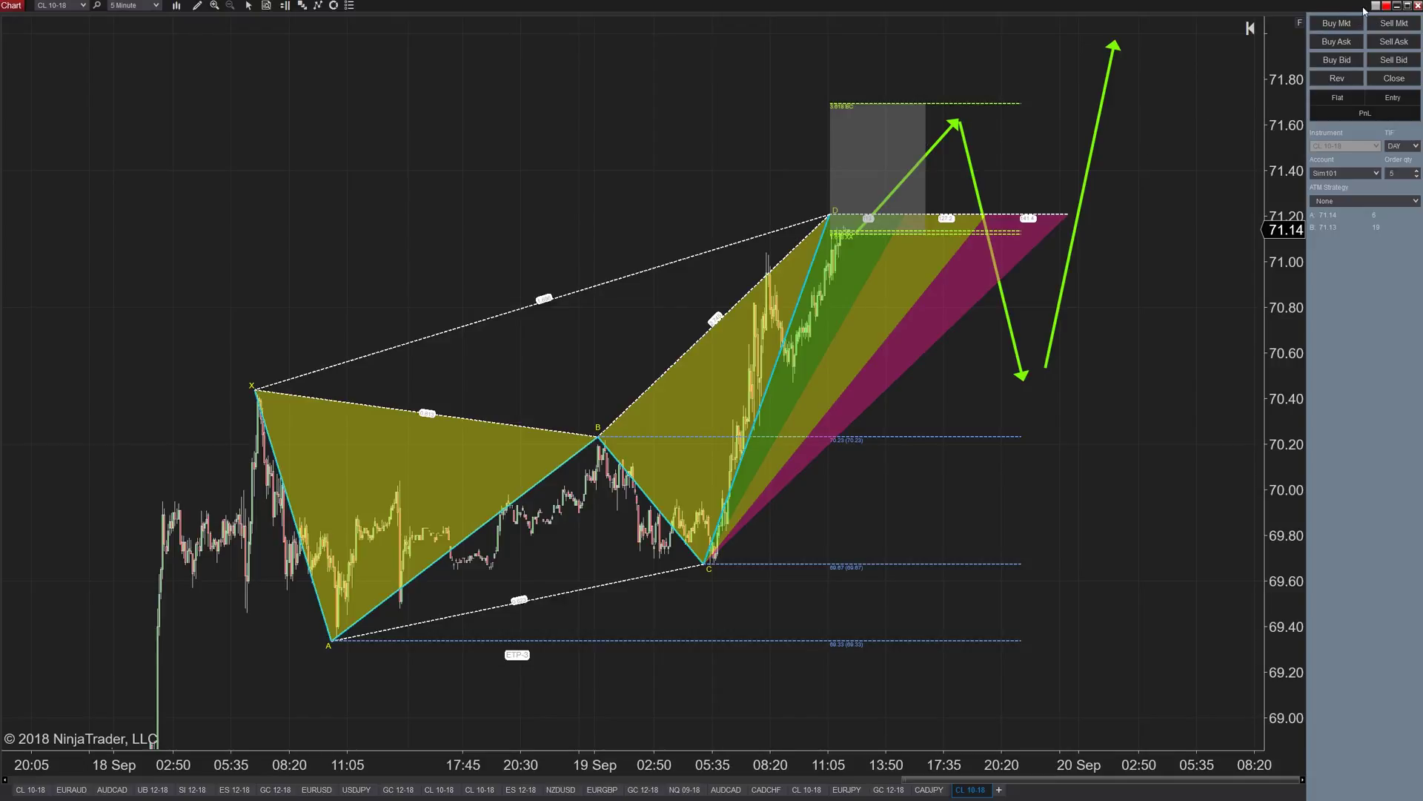
# With OCO ordering enabled, place a sell limit order for 5 contracts at 71.53 and a buy limit order for 5 at 70.54
pyautogui.moveTo(1364, 9)
pyautogui.rightClick(1168, 148)
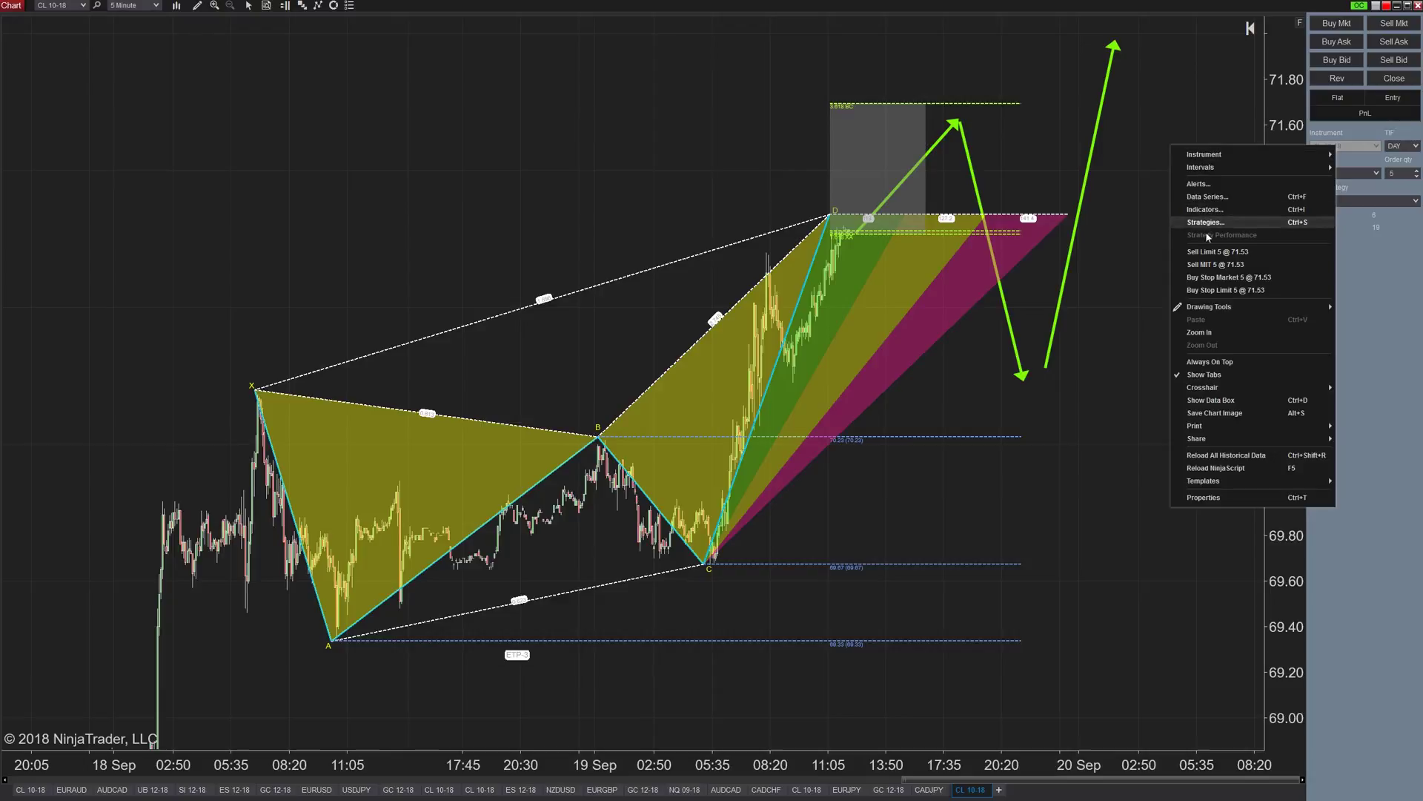
pyautogui.click(1206, 253)
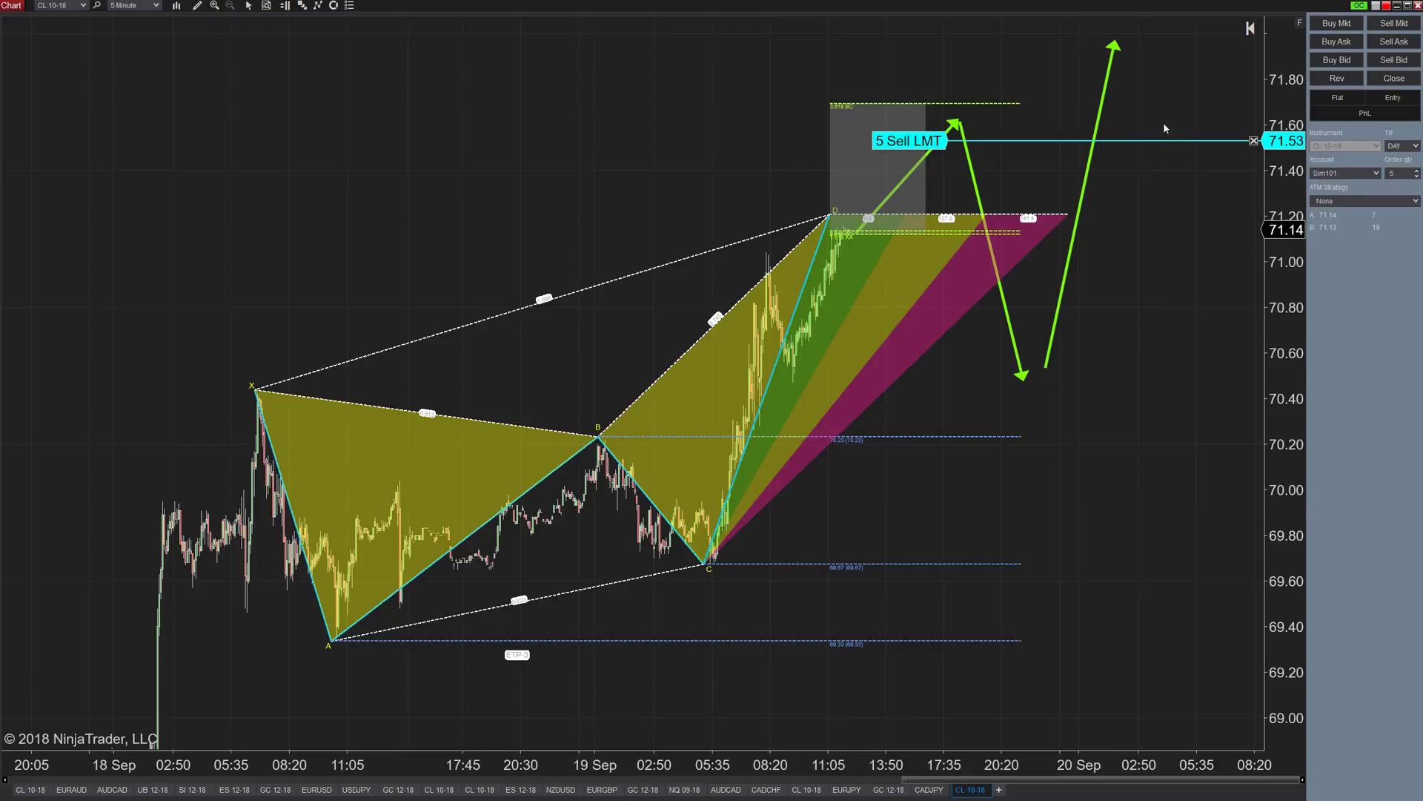
pyautogui.rightClick(1109, 371)
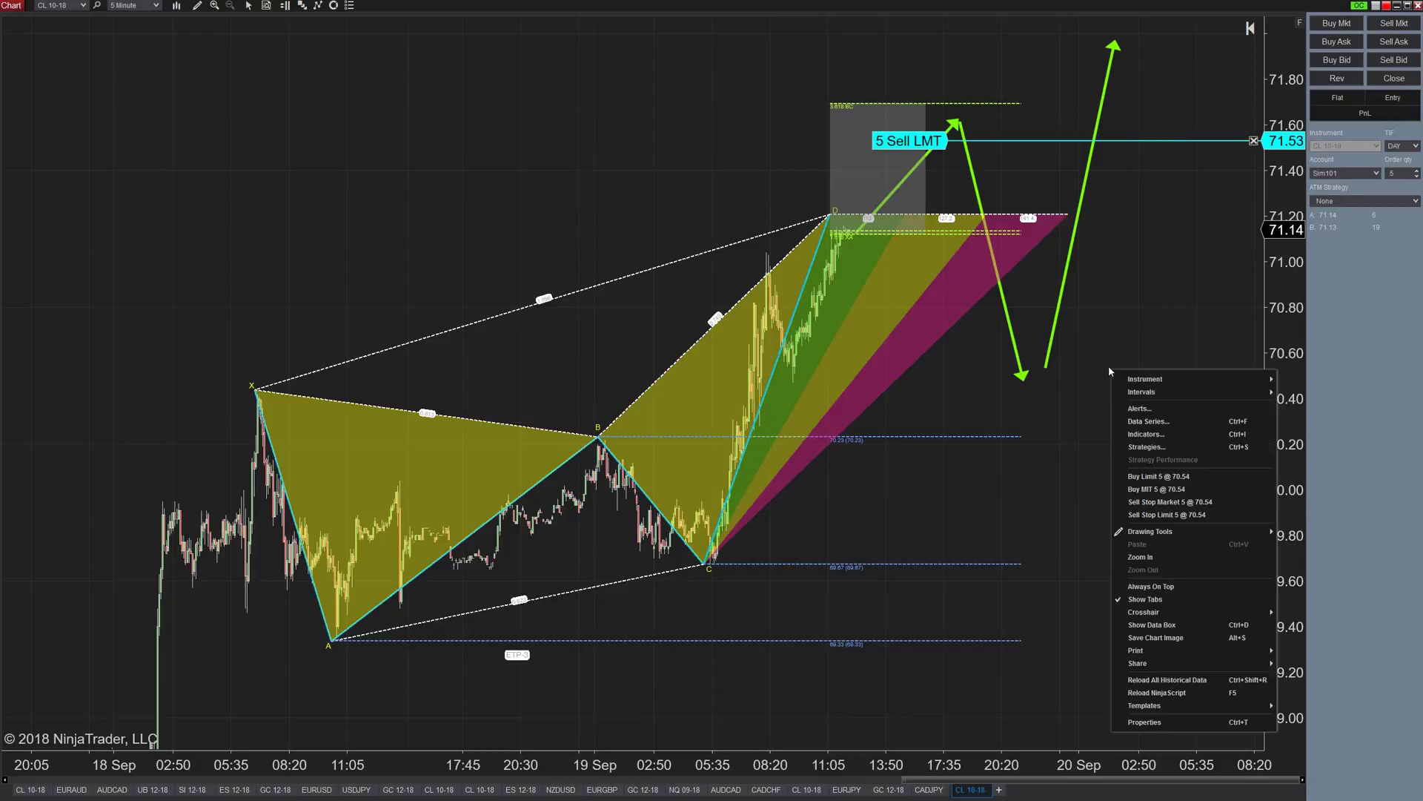
pyautogui.click(1160, 480)
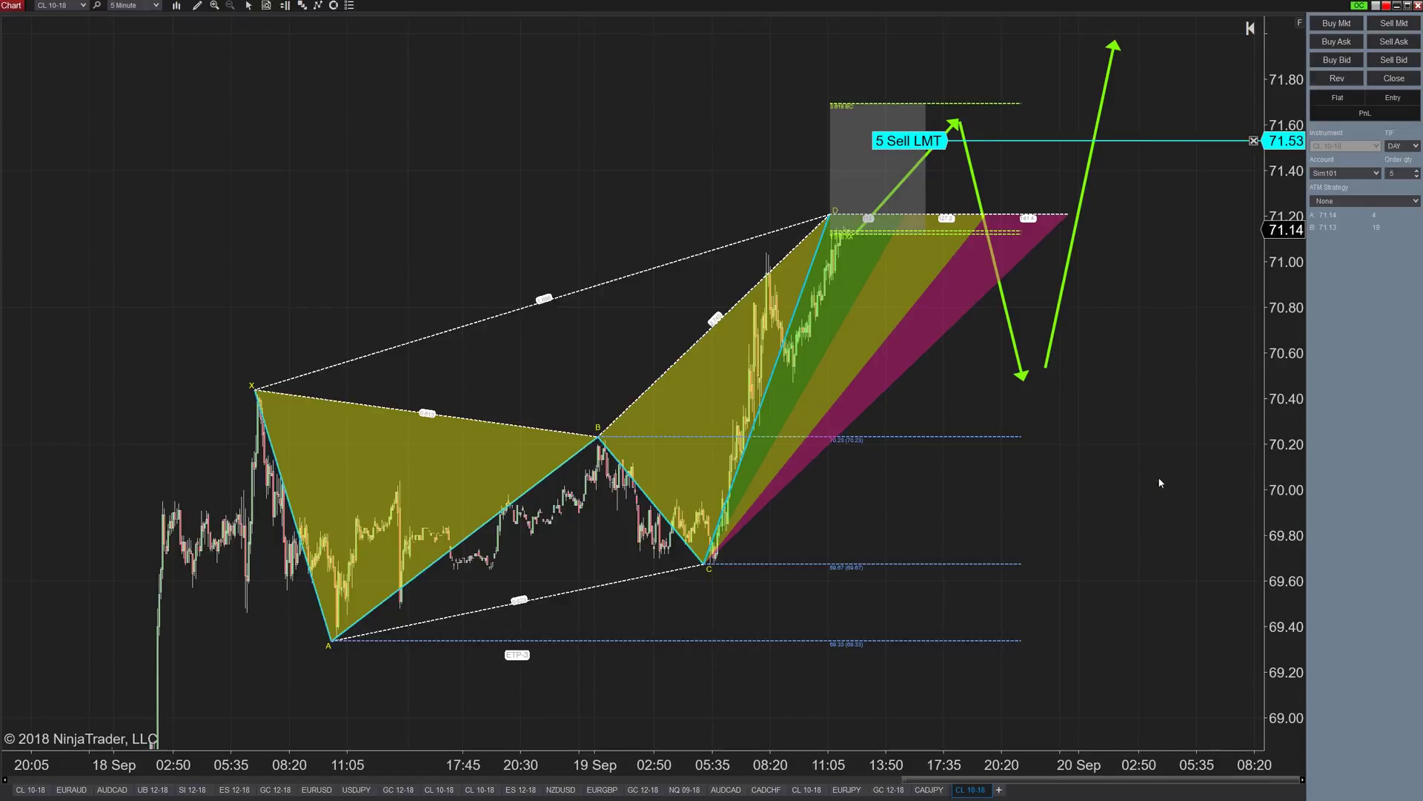
# Place a buy stop limit order for 5 contracts at 71.93, and cancel the whole OCO group through that order
pyautogui.rightClick(1043, 49)
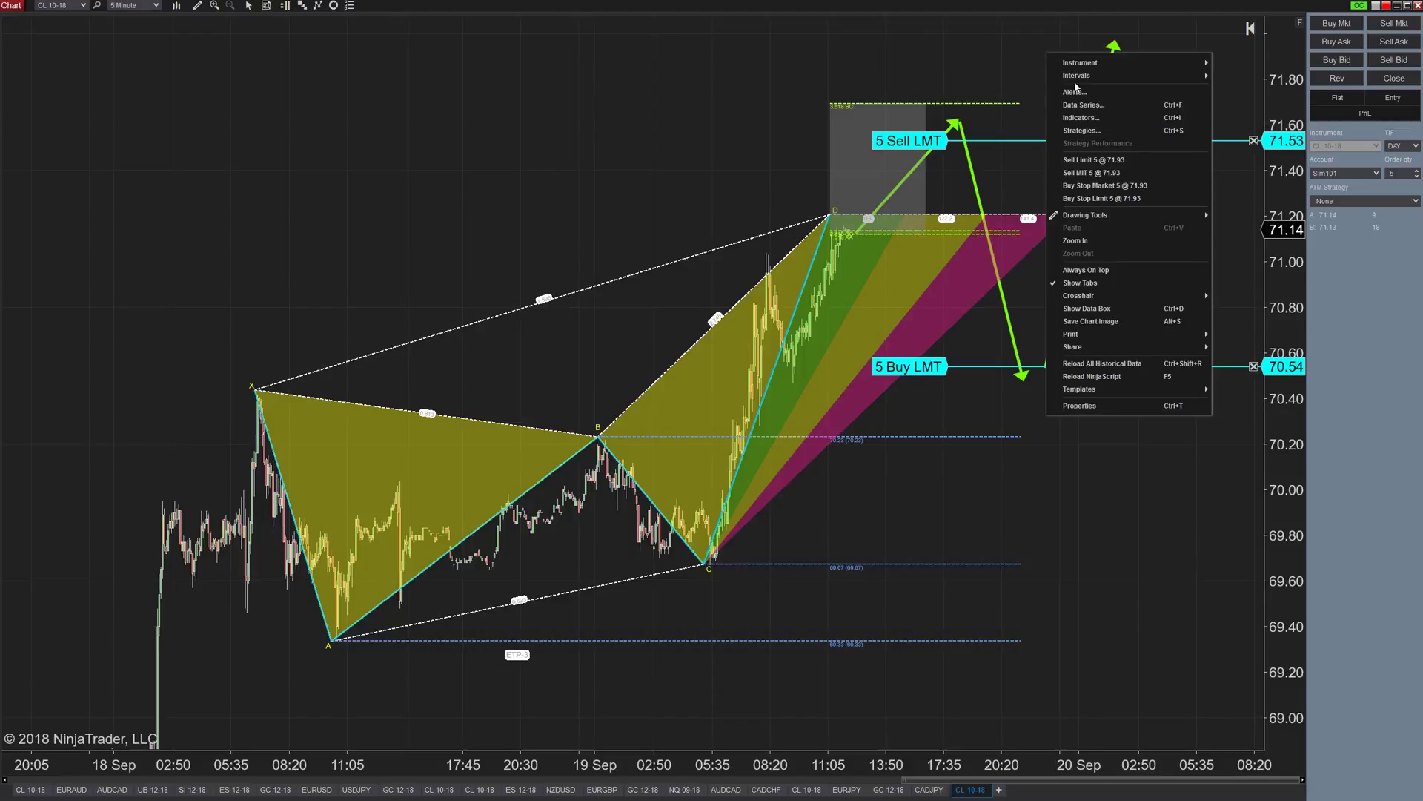
pyautogui.click(1101, 197)
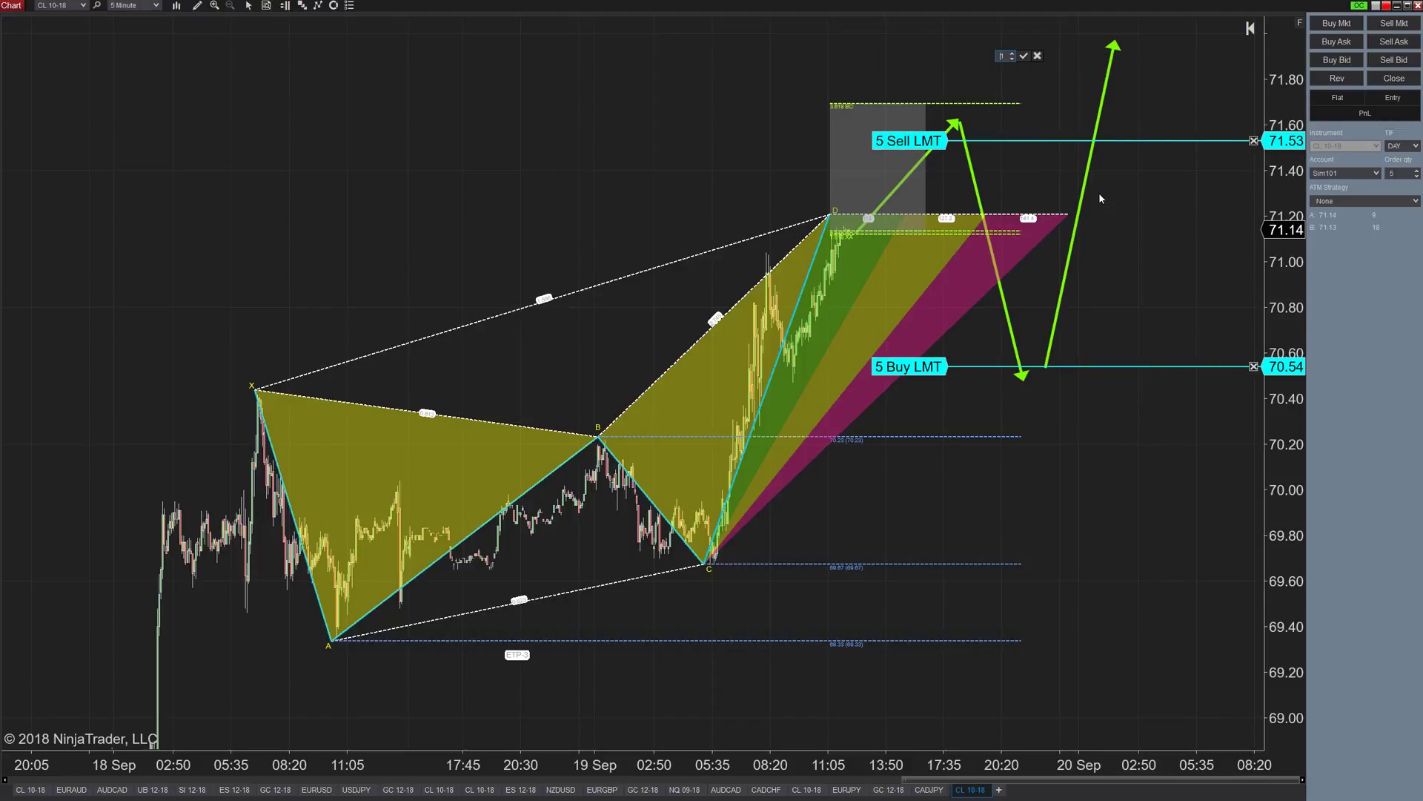
pyautogui.click(1025, 57)
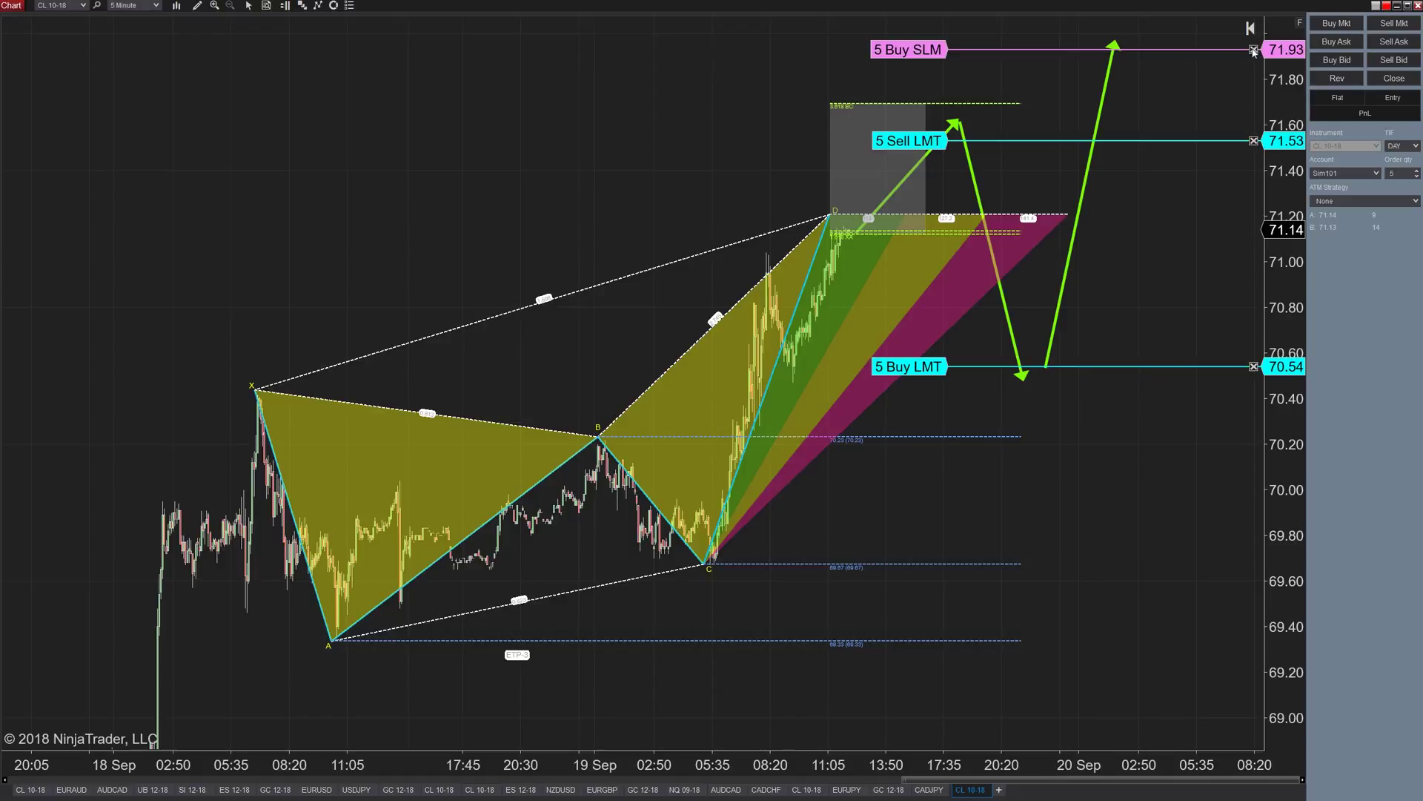
pyautogui.click(1253, 51)
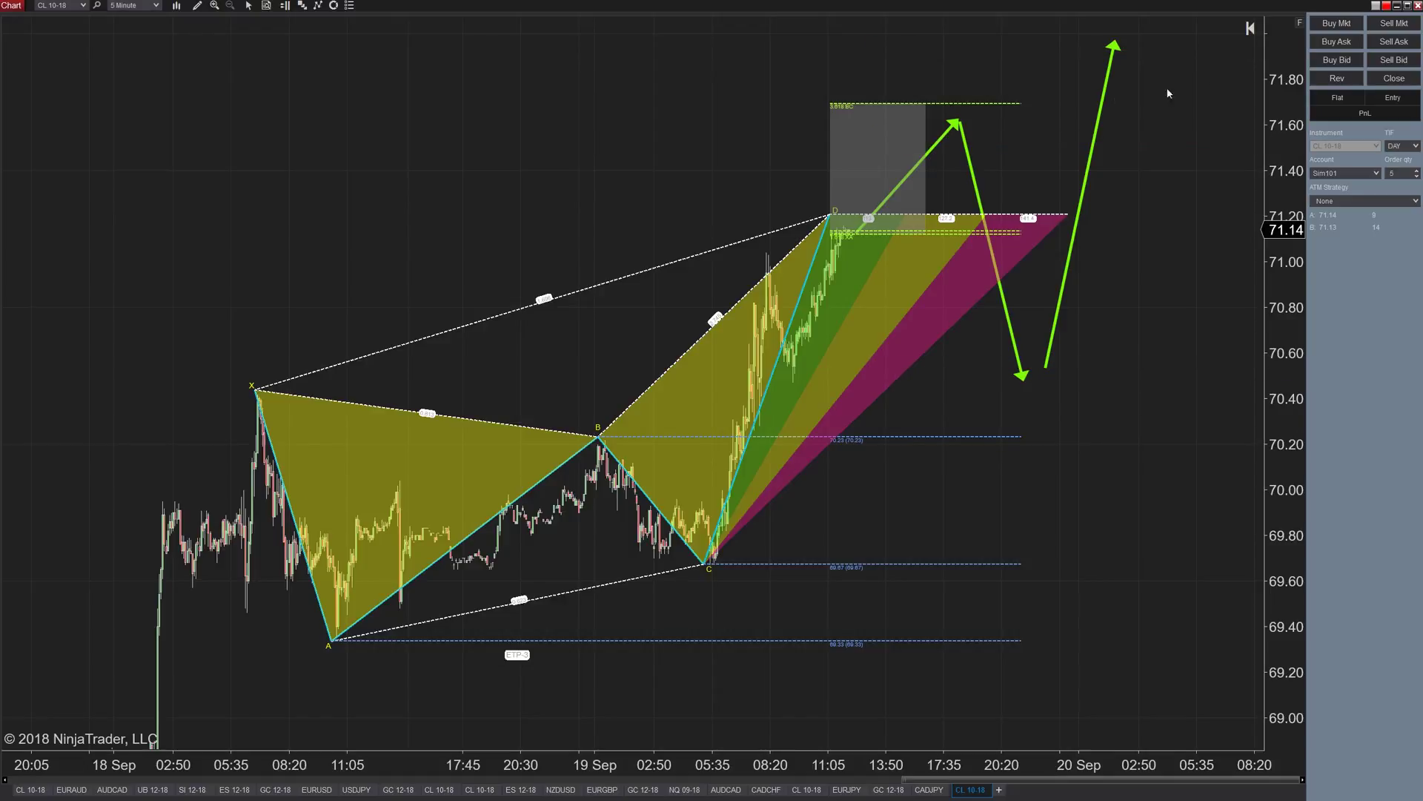
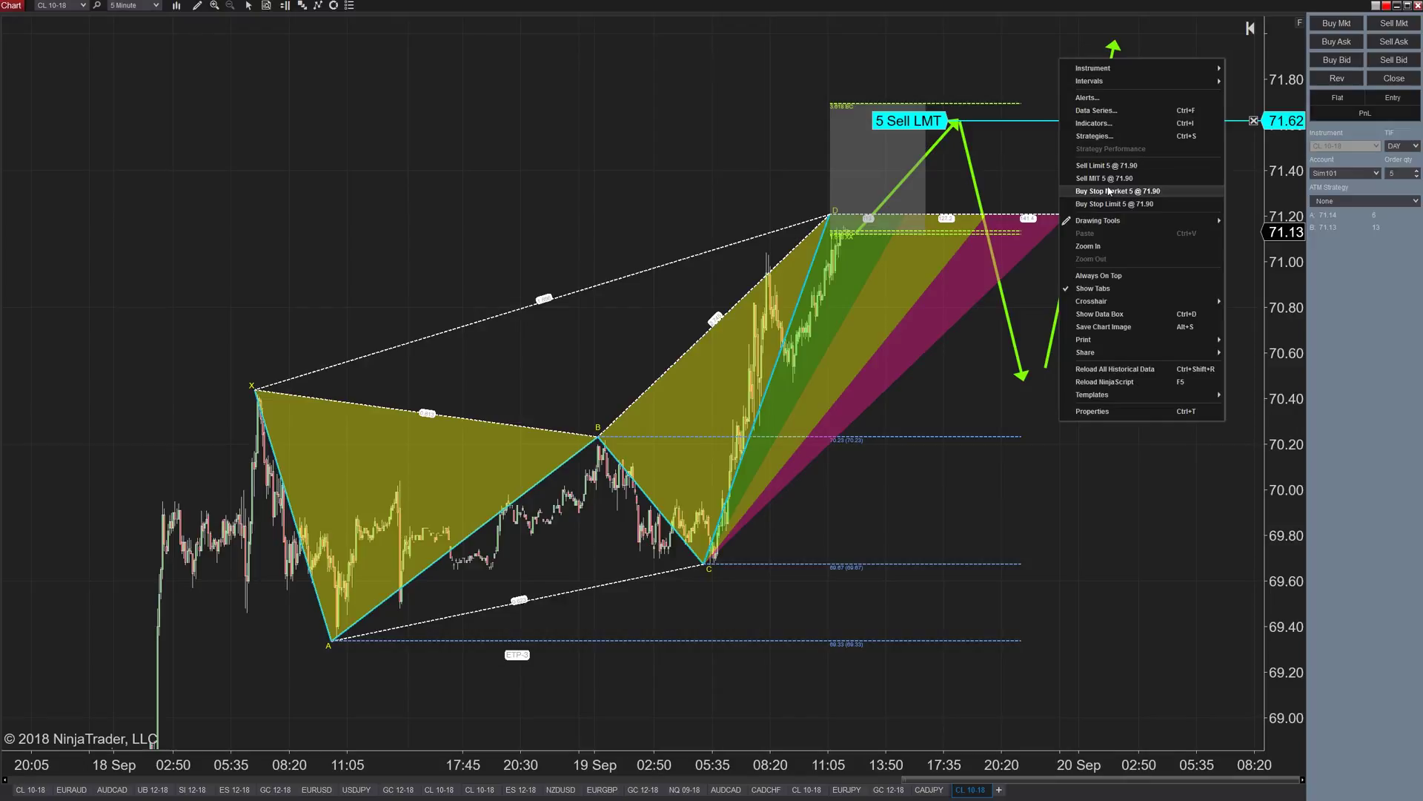
# Place a buy stop market order for 5 contracts at 71.90, and cancel both it and the sell limit at 71.62
pyautogui.click(1108, 191)
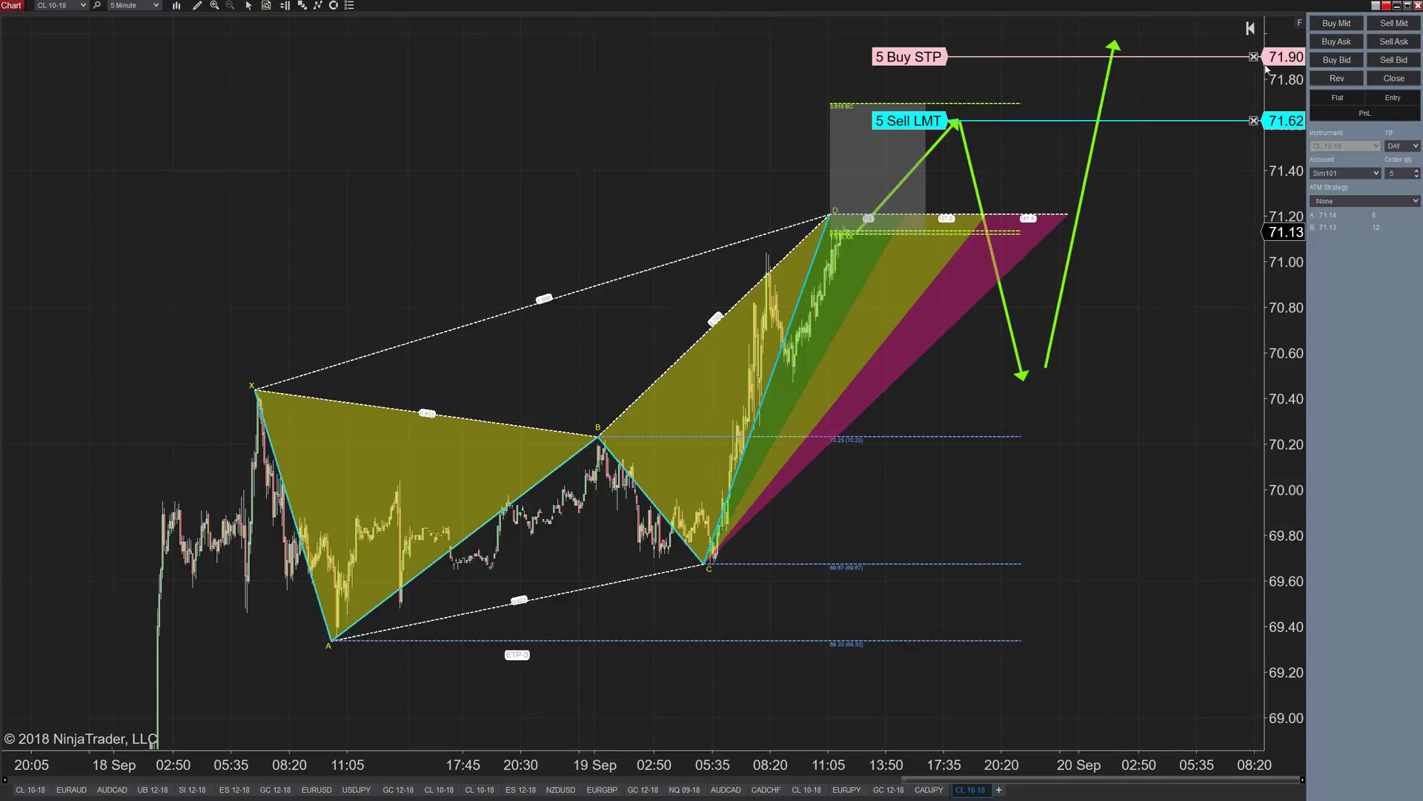
pyautogui.click(1253, 121)
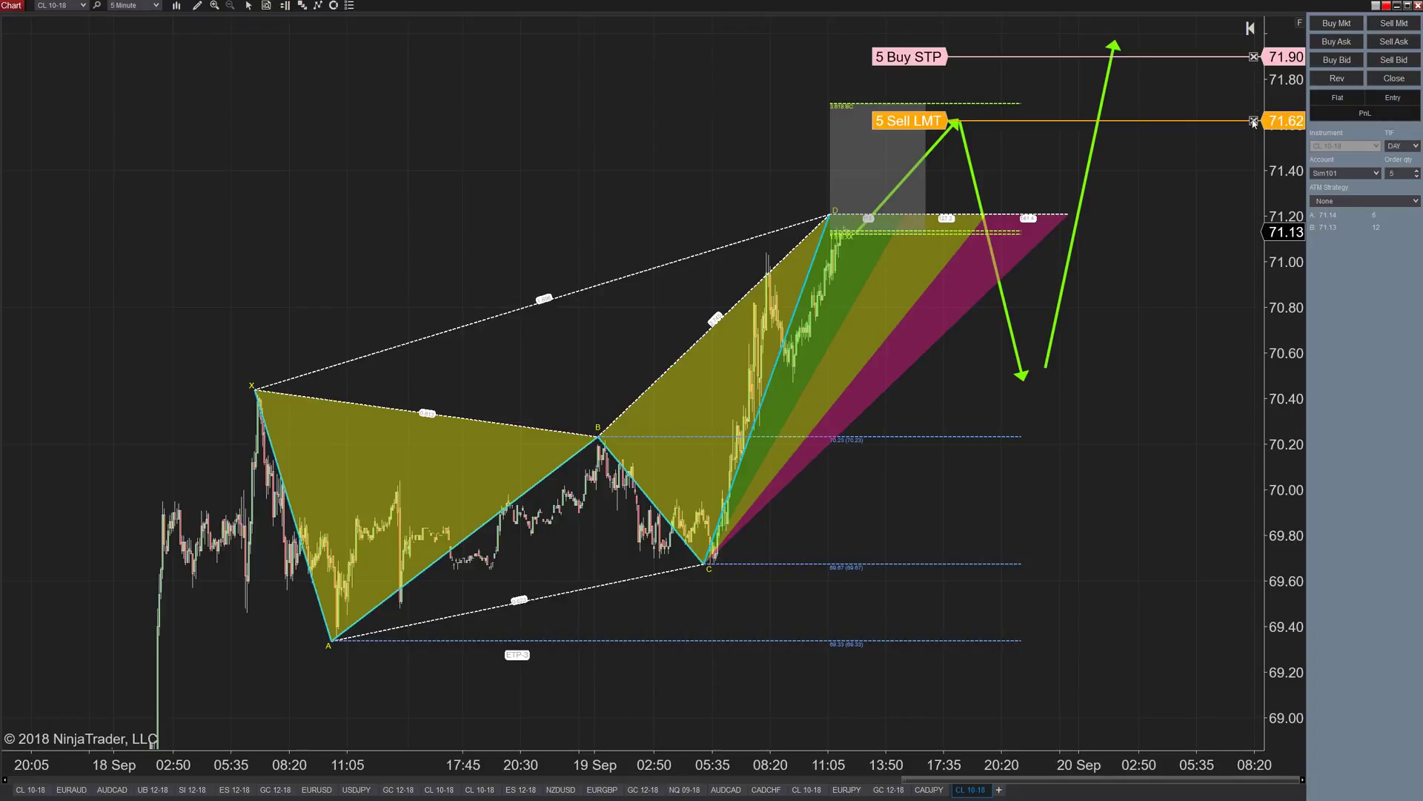
pyautogui.click(1254, 57)
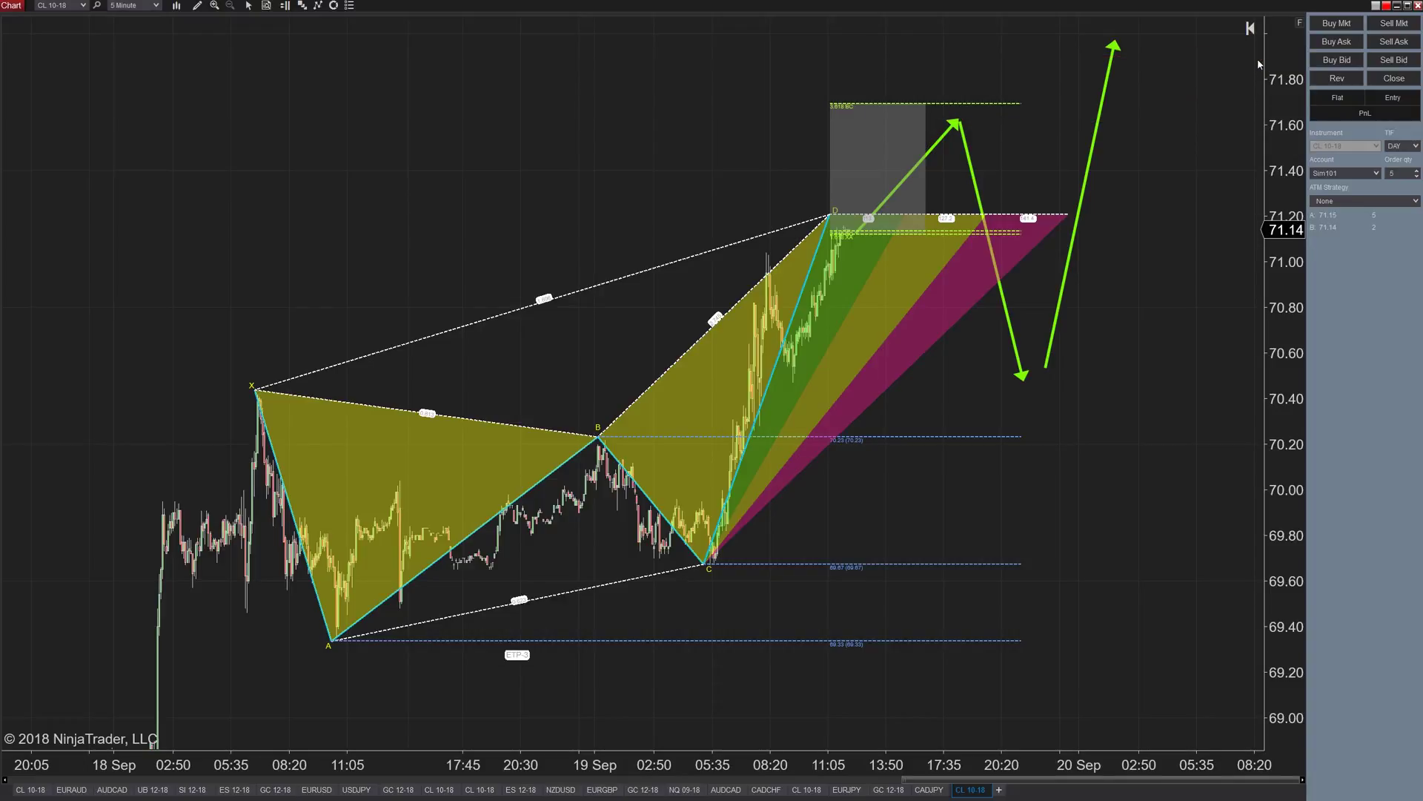
# Check that OCO ordering is enabled and place a sell limit order for 5 contracts at 71.52
pyautogui.rightClick(1358, 272)
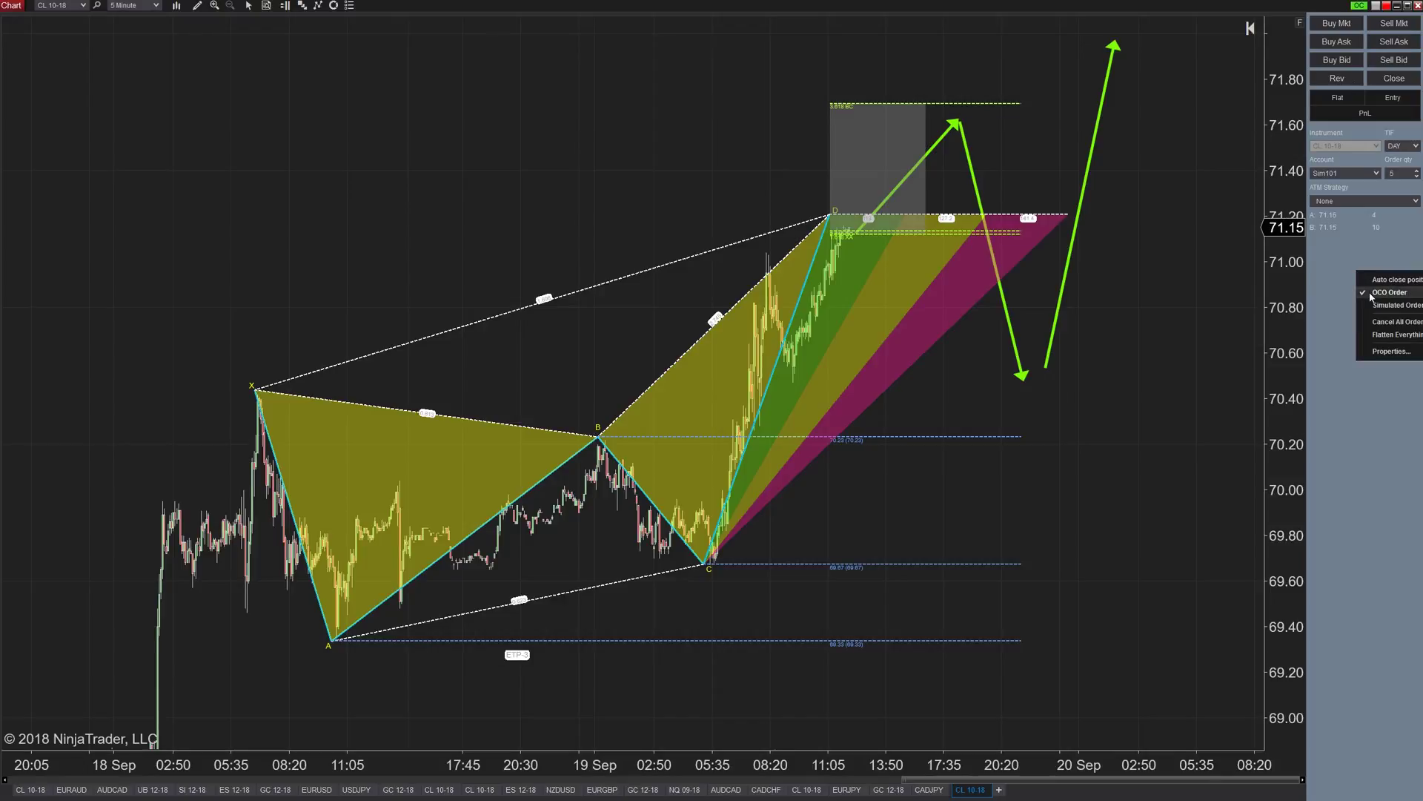
pyautogui.click(1006, 162)
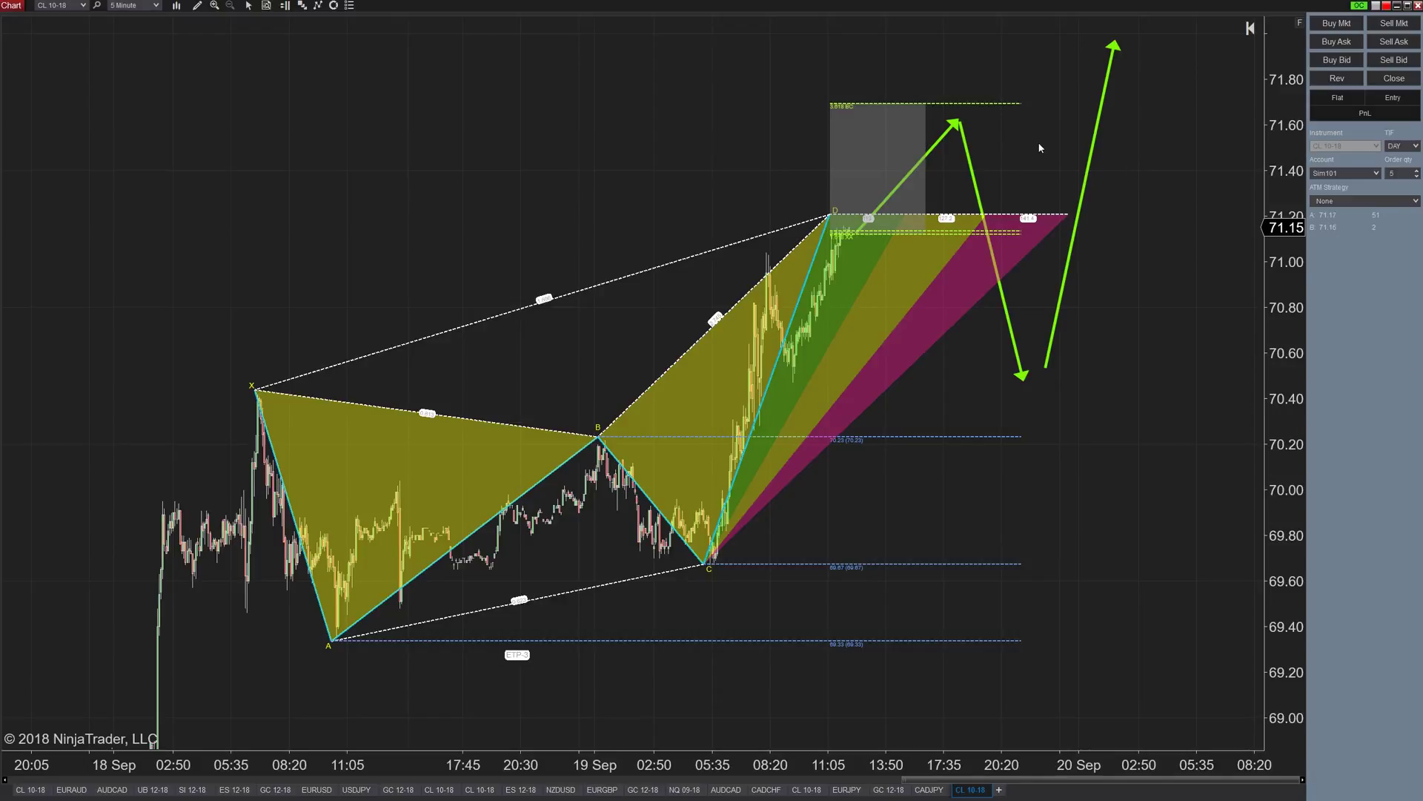
pyautogui.rightClick(1040, 145)
pyautogui.click(1119, 254)
# Place a buy stop limit order for 5 contracts at 72.01 above the sell limit, accepting the limit offset
pyautogui.rightClick(1061, 33)
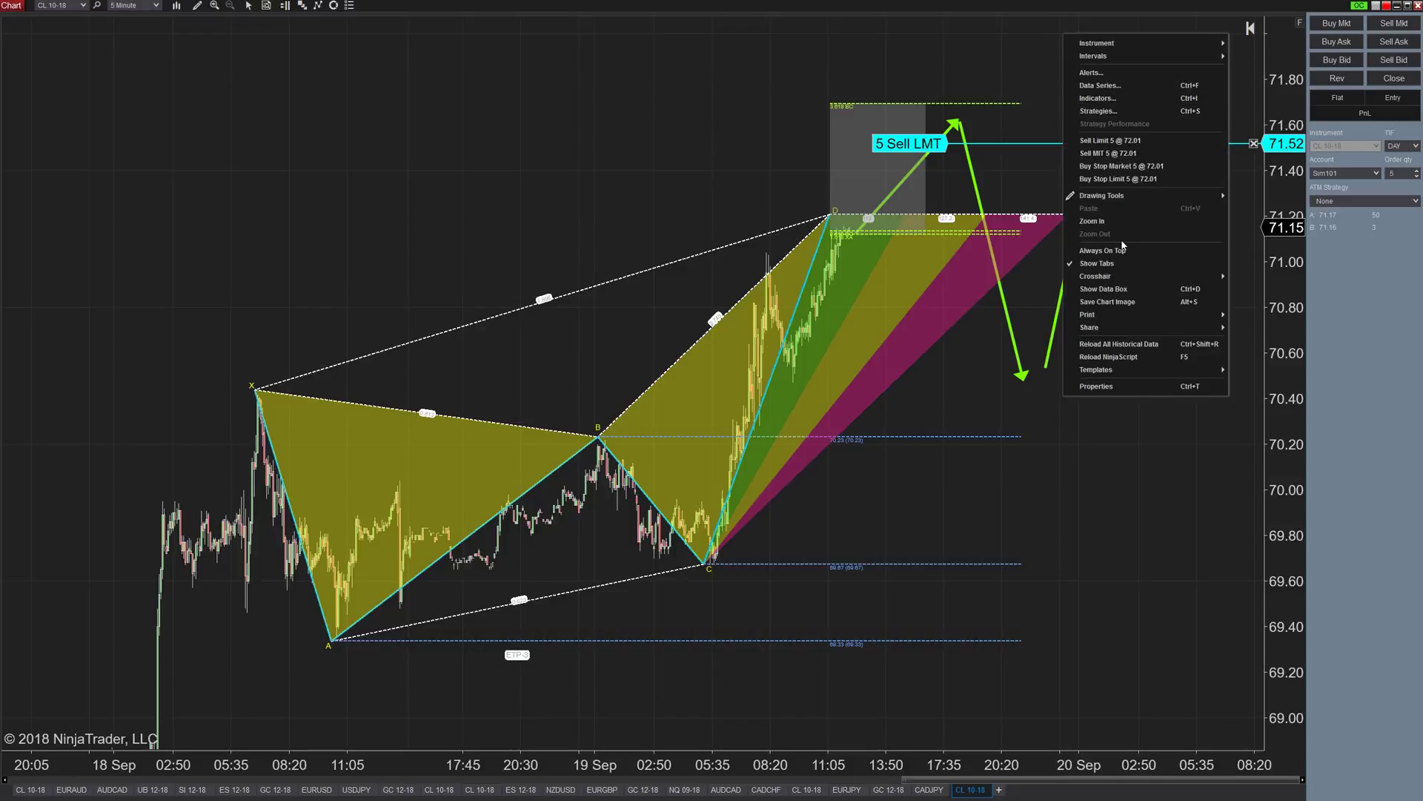
pyautogui.click(1131, 180)
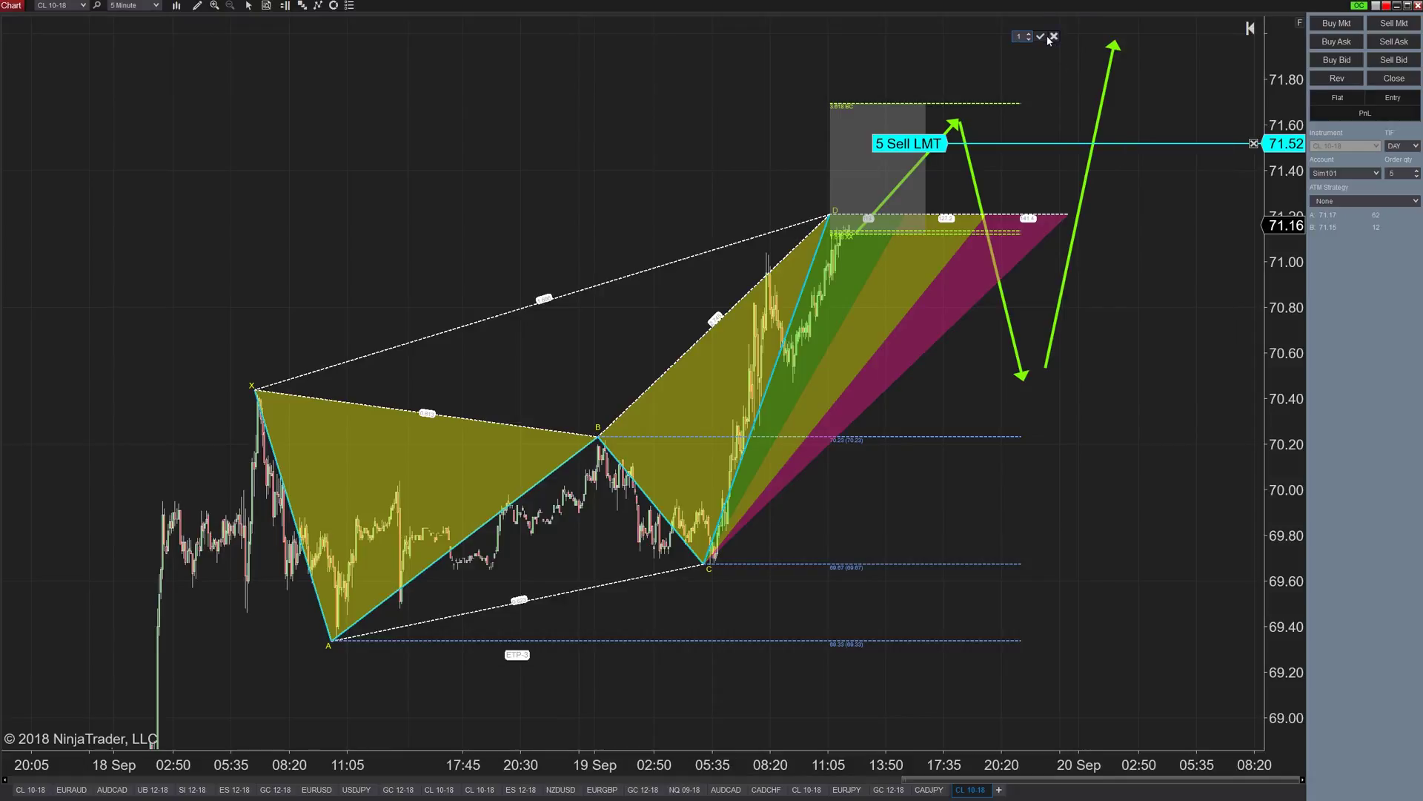
pyautogui.click(1042, 37)
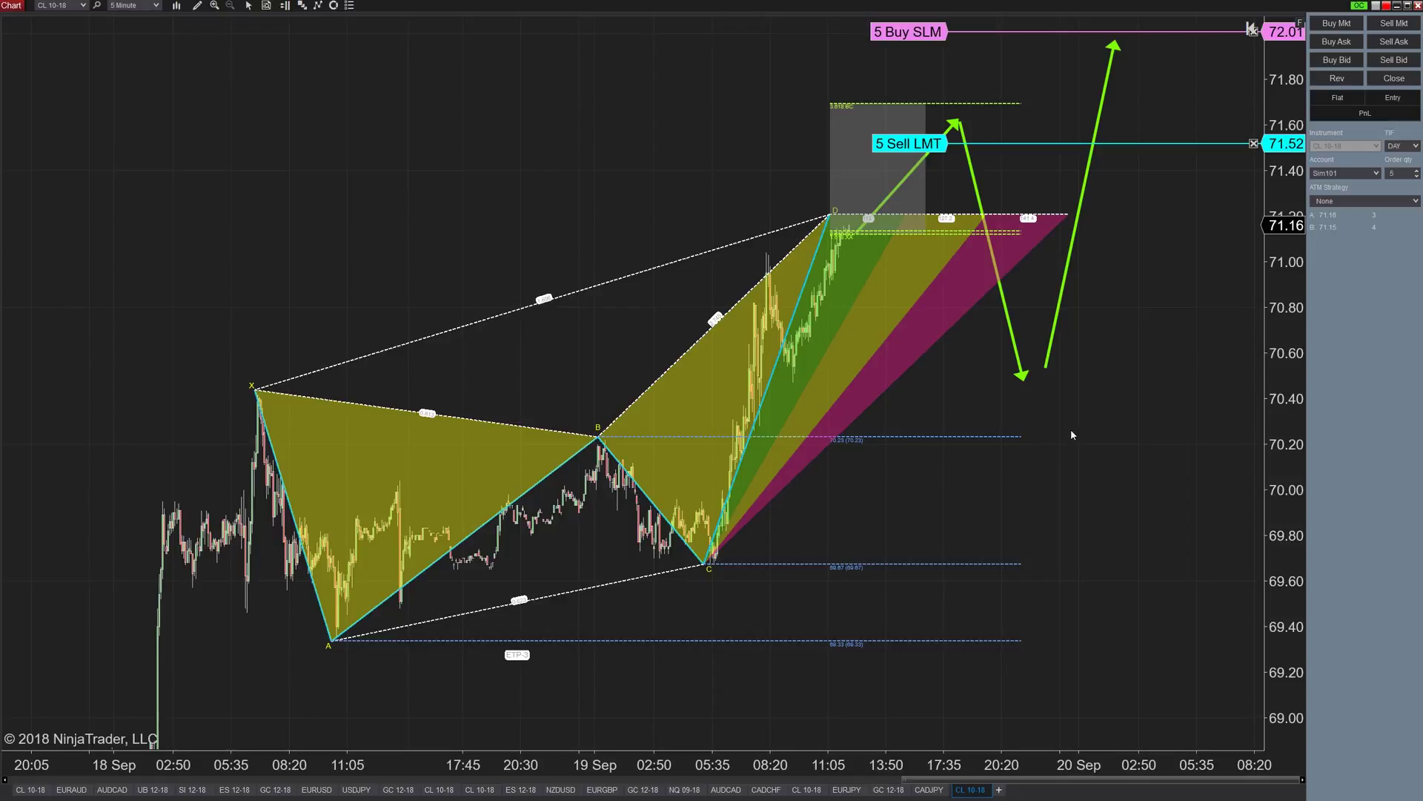
# Set the order quantity to 2 and place a buy limit order at 70.25 as the first target
pyautogui.click(1398, 172)
pyautogui.write('2')
pyautogui.rightClick(1072, 434)
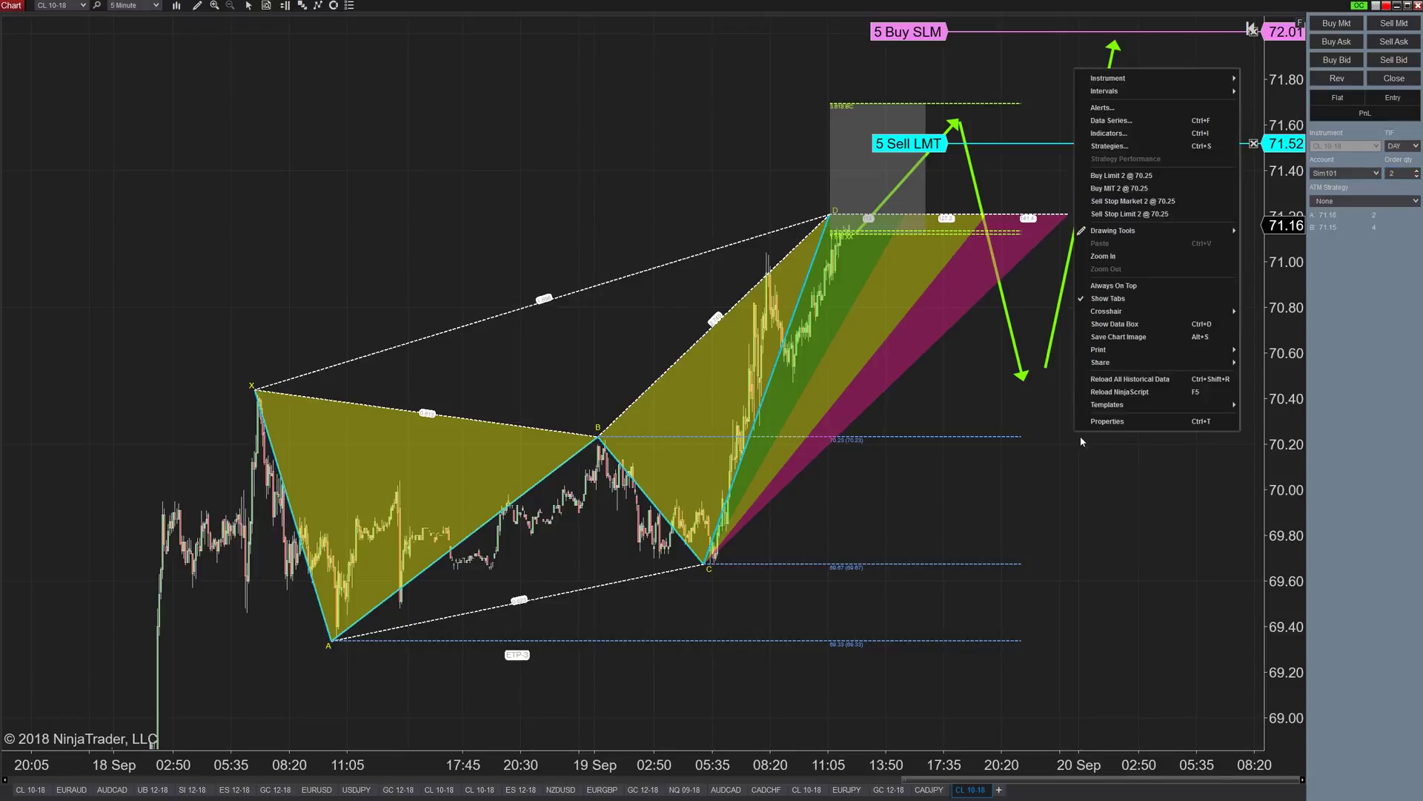
pyautogui.click(1178, 180)
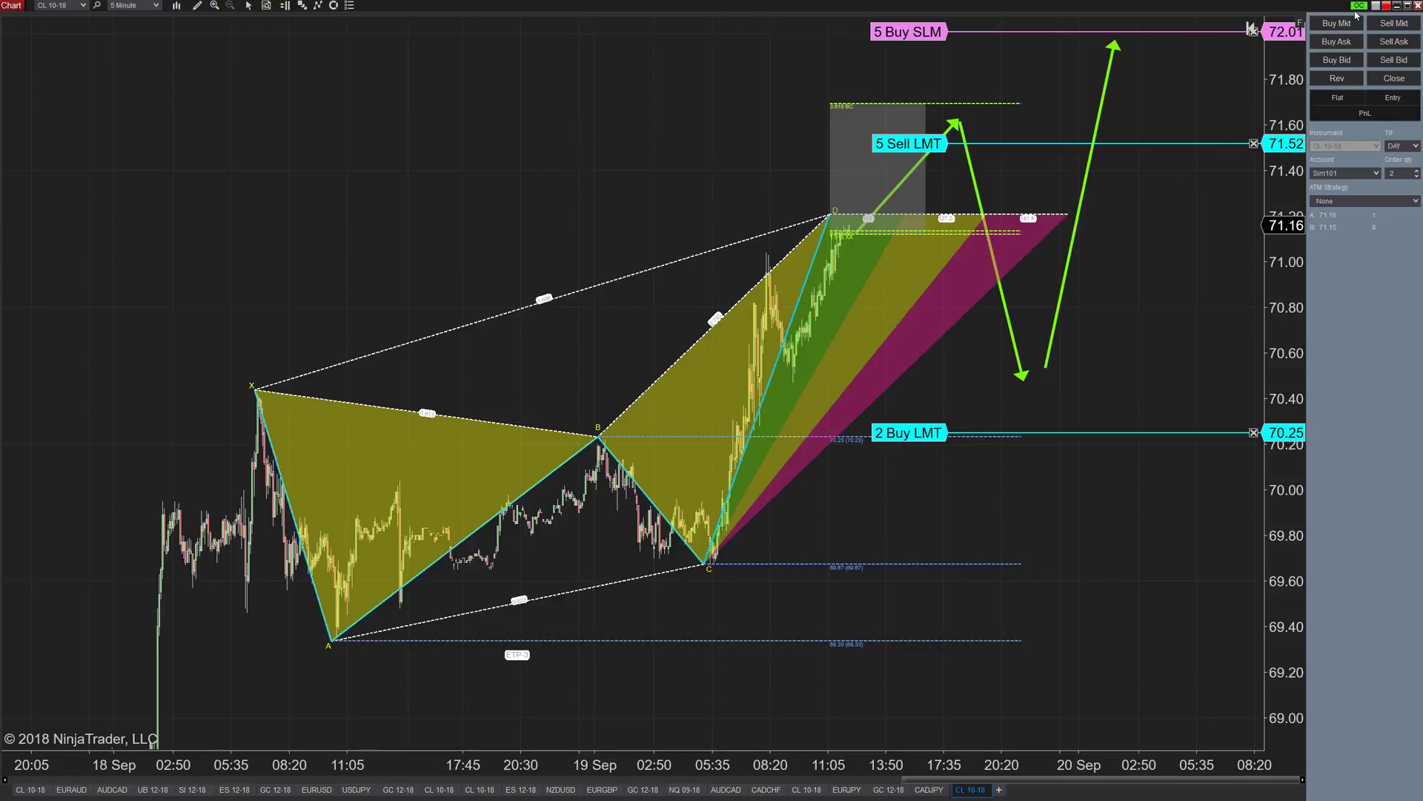
# Set the order quantity to 3 and place a buy limit order at 69.69 as the second target
pyautogui.rightClick(1041, 567)
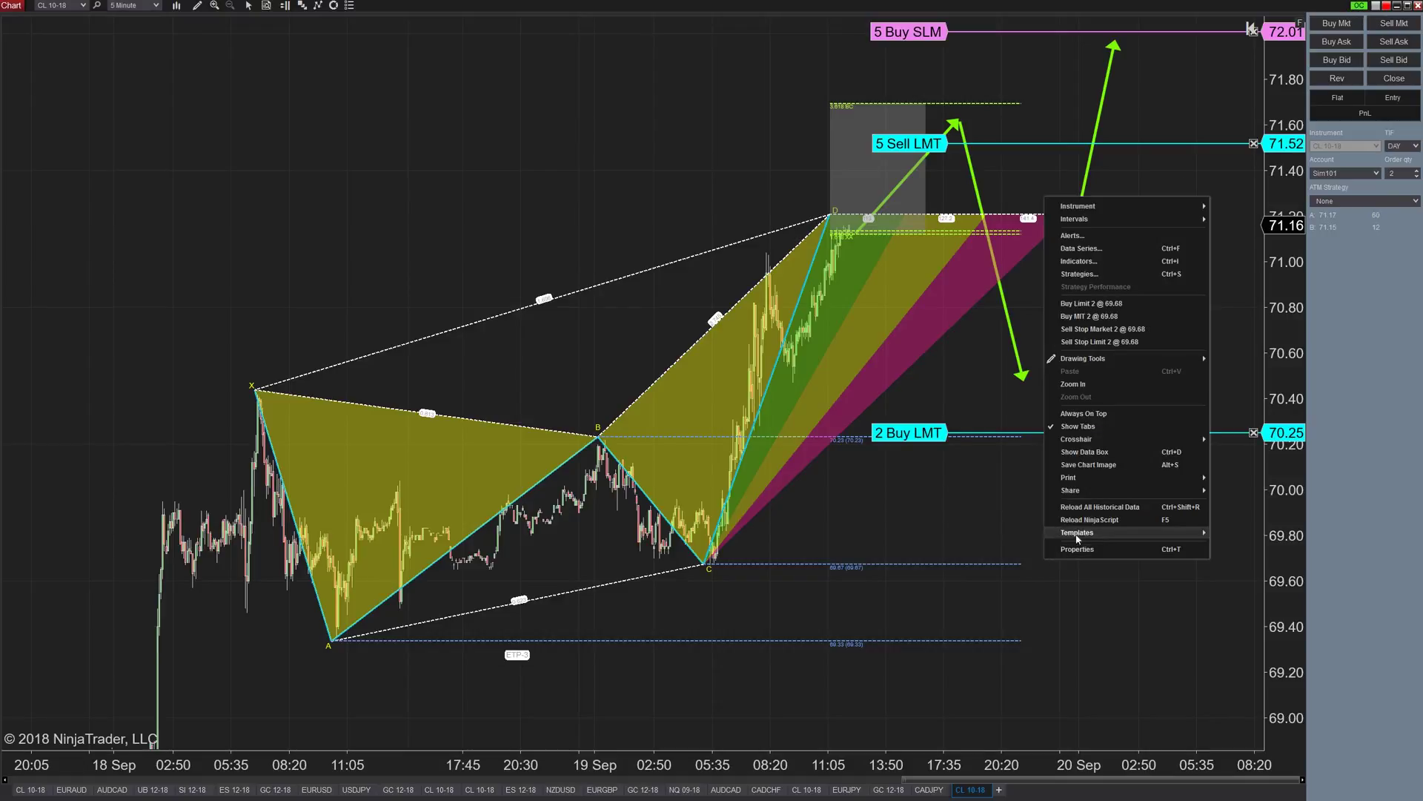
pyautogui.click(1406, 172)
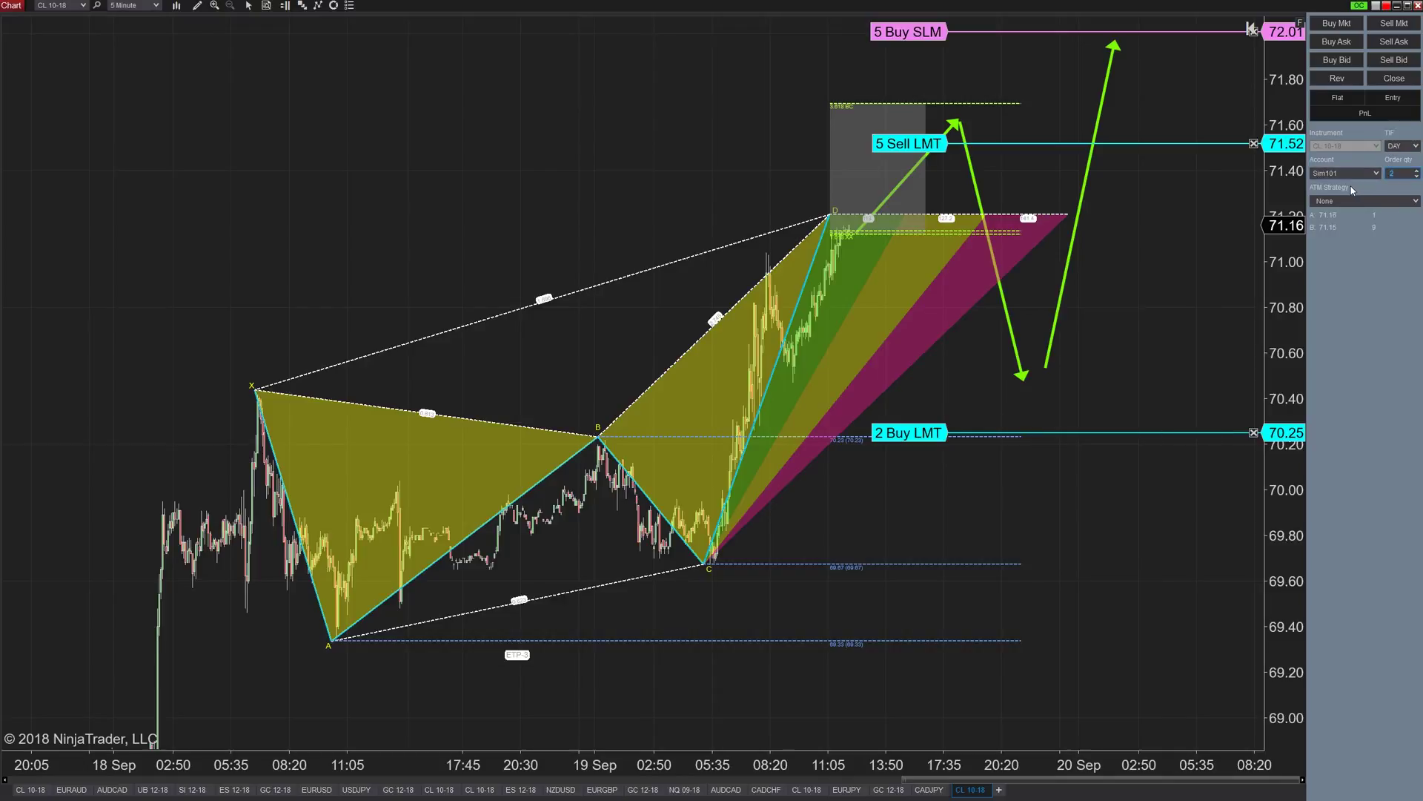
pyautogui.rightClick(1039, 554)
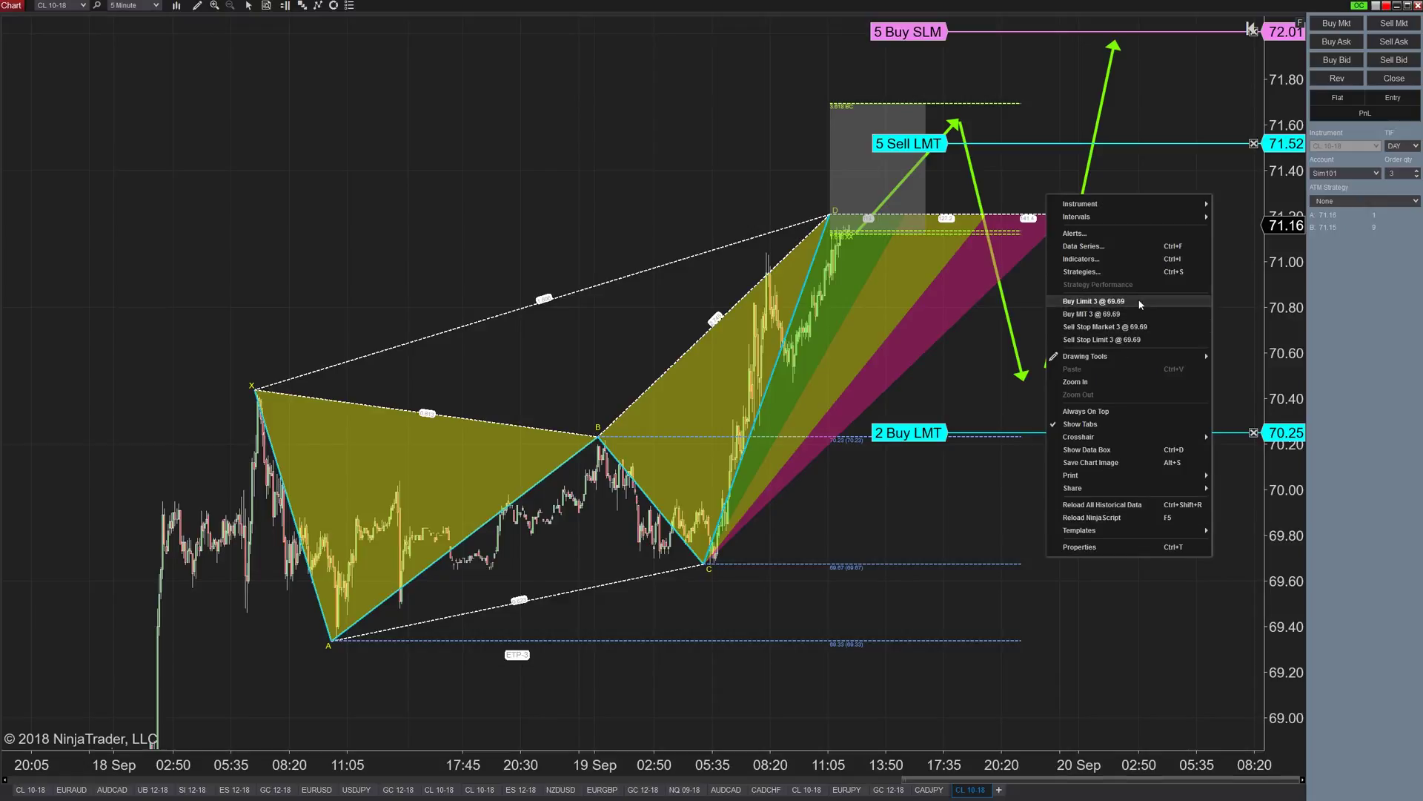
pyautogui.click(1094, 301)
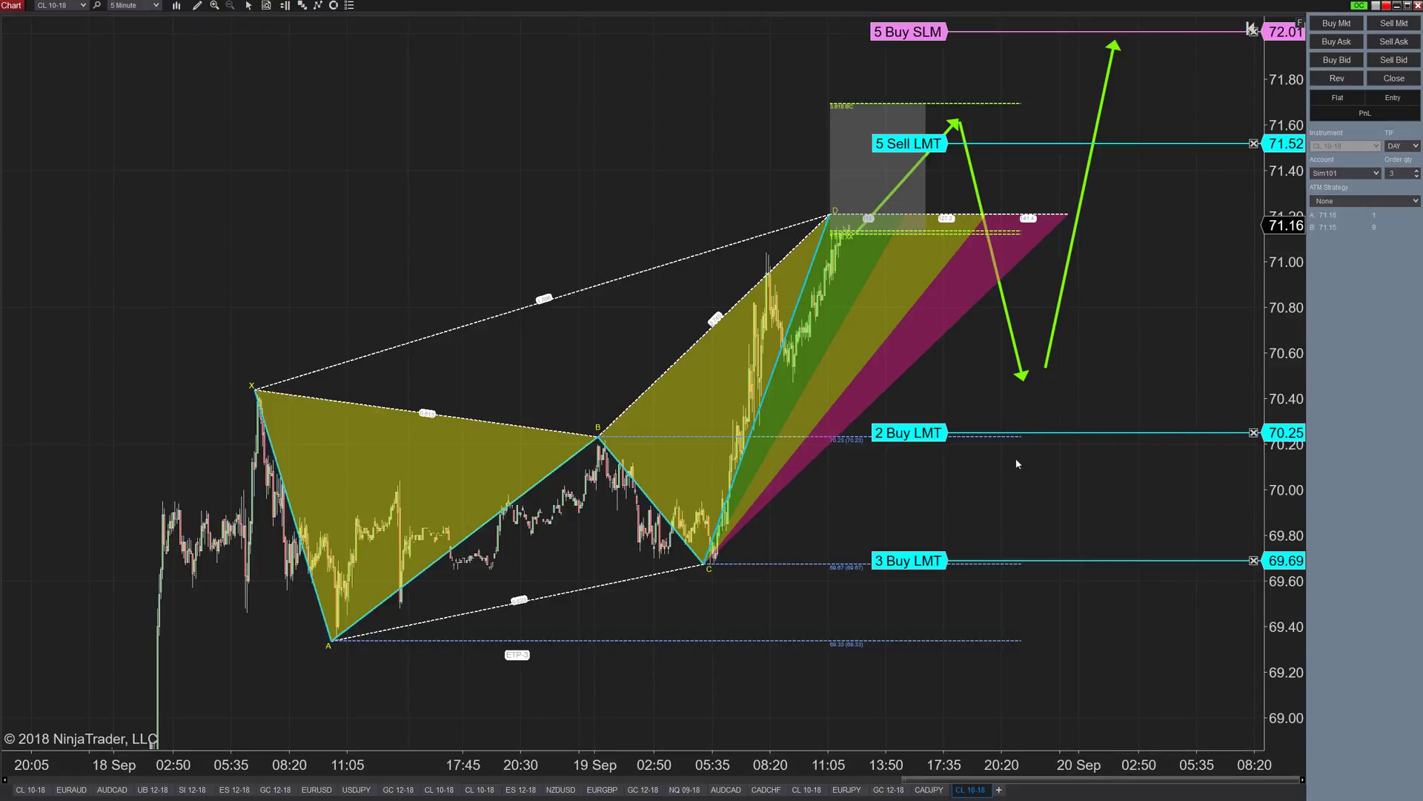
# Move the two buy limit targets to 70.23 and 69.67, and cancel the whole OCO group through the 2-contract target
pyautogui.moveTo(1027, 433); pyautogui.dragTo(1027, 439)
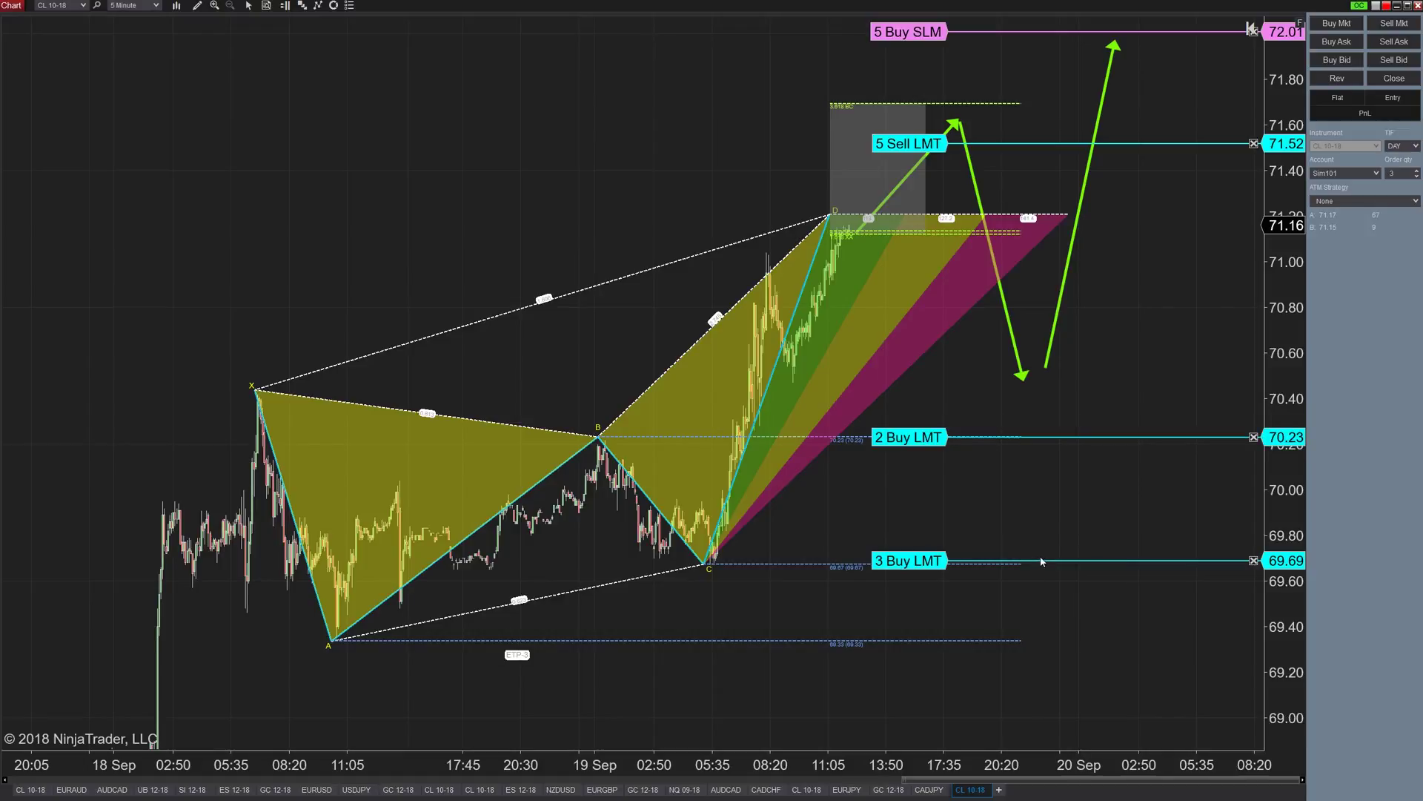
pyautogui.moveTo(1041, 560); pyautogui.dragTo(1034, 568)
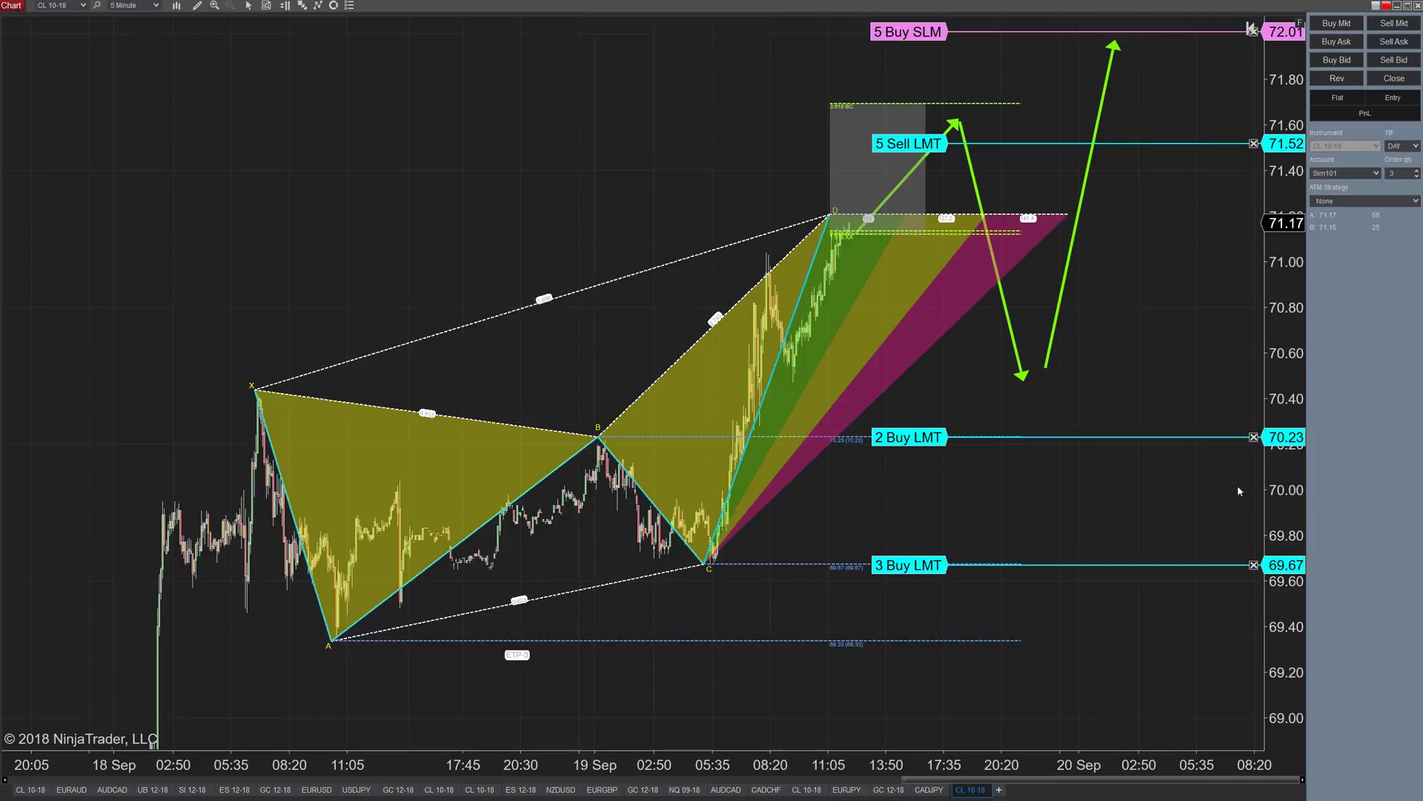
pyautogui.click(1254, 438)
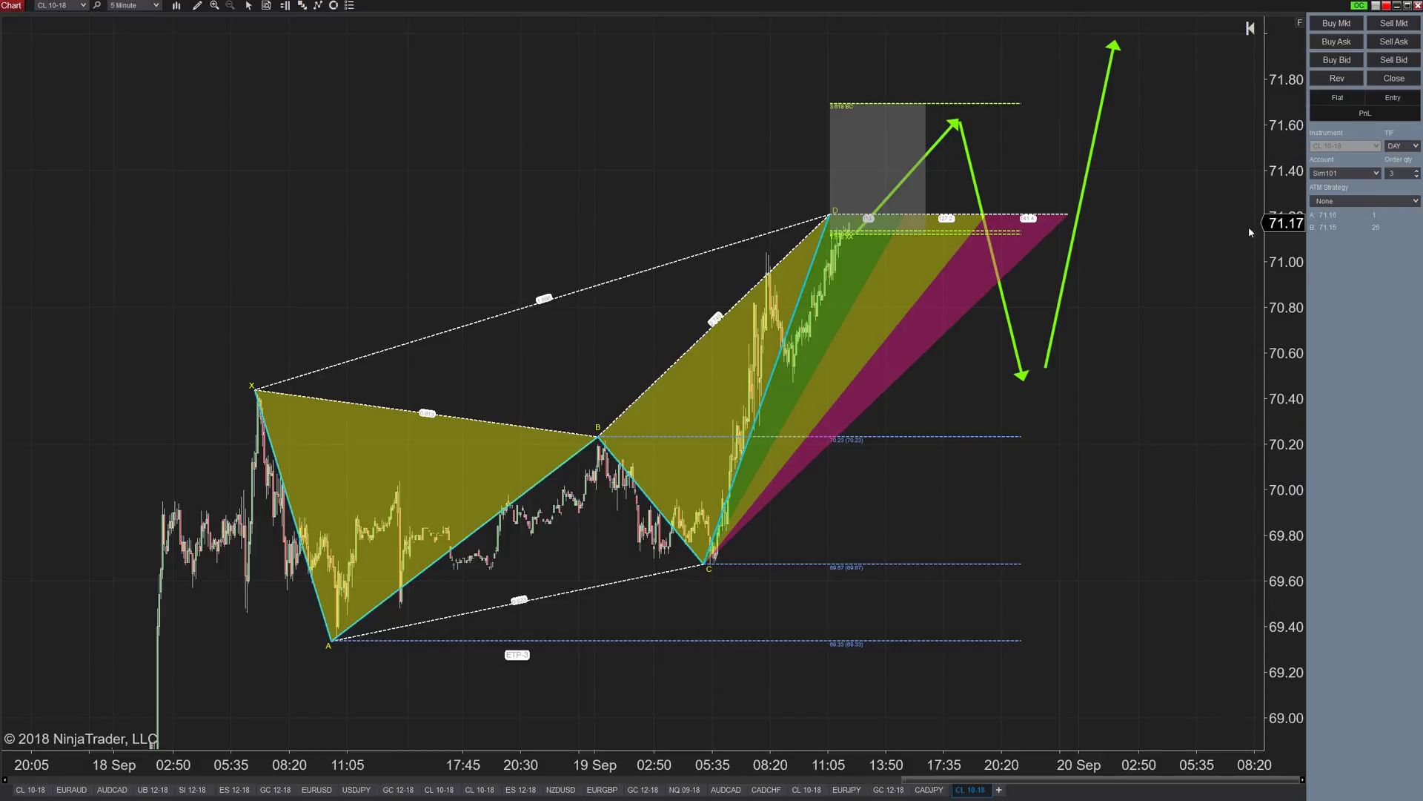
# Place a 3-contract sell limit order at 71.55 with a buy stop above and a buy limit below it, and cancel all the orders
pyautogui.rightClick(996, 140)
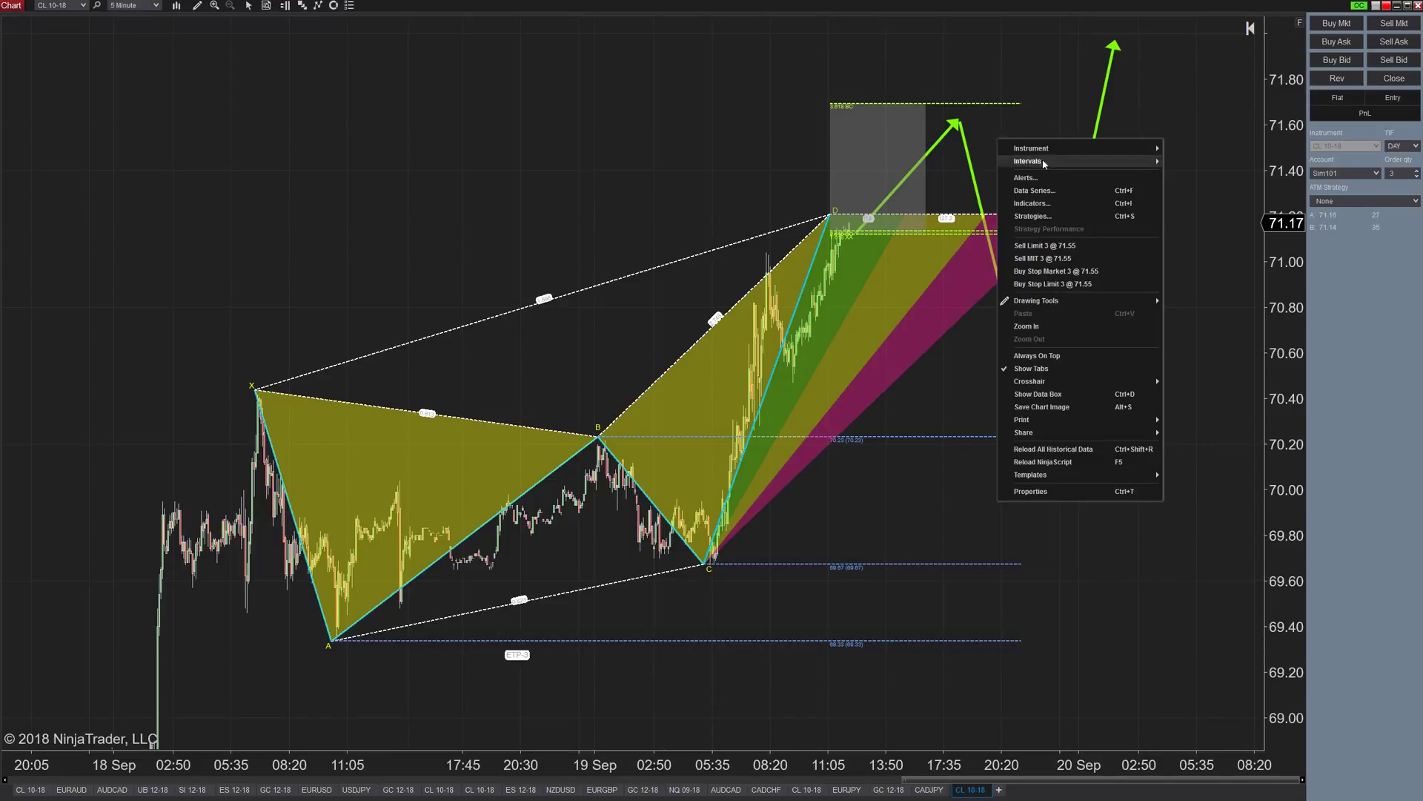
pyautogui.click(1061, 245)
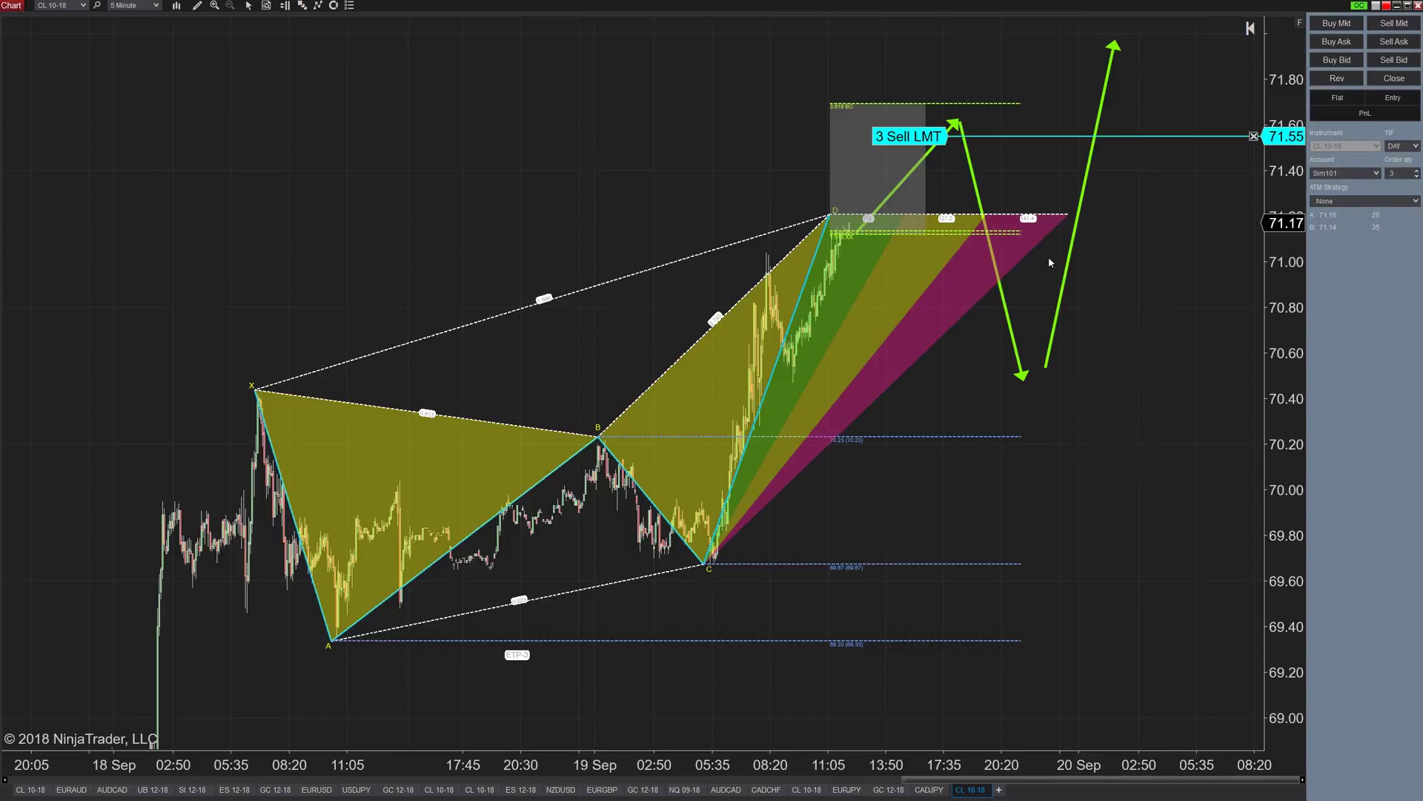
pyautogui.rightClick(1036, 72)
pyautogui.click(1092, 210)
pyautogui.rightClick(1050, 368)
pyautogui.click(1090, 484)
pyautogui.hotkey('ctrl', 'shift', 'c')
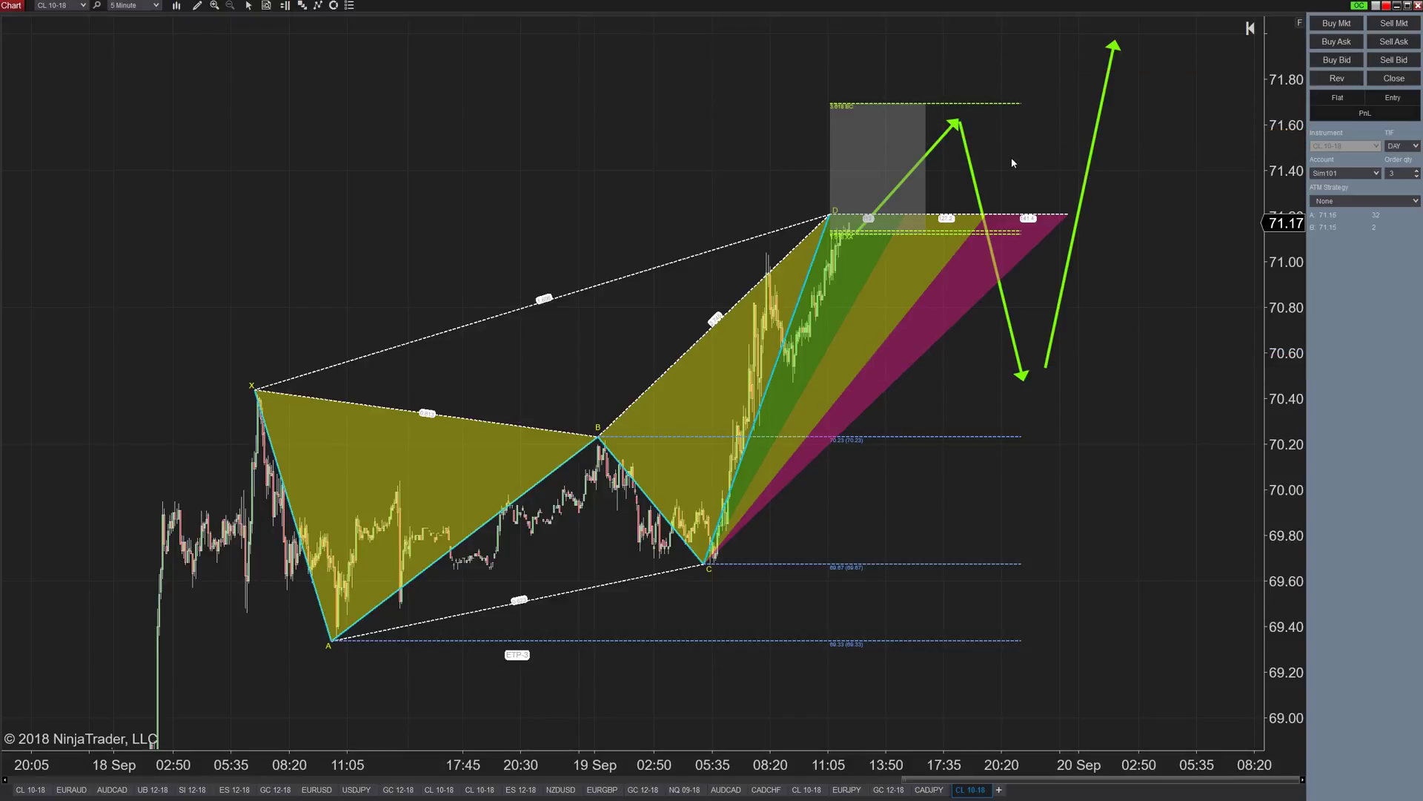
# Try to place another sell limit order for 3 contracts at 71.46 without resetting OCO ordering, and move the error dialog aside
pyautogui.rightClick(1012, 160)
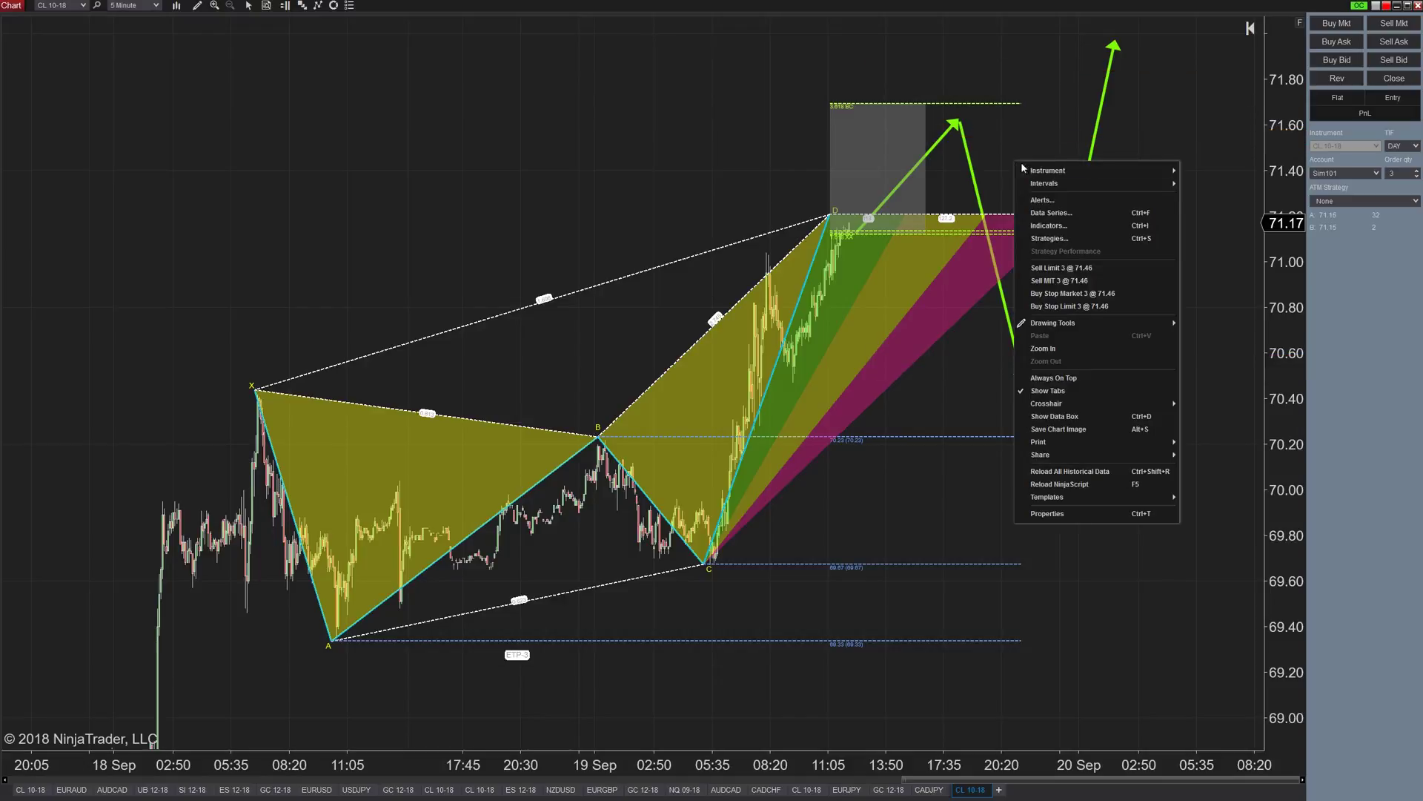
pyautogui.click(1090, 268)
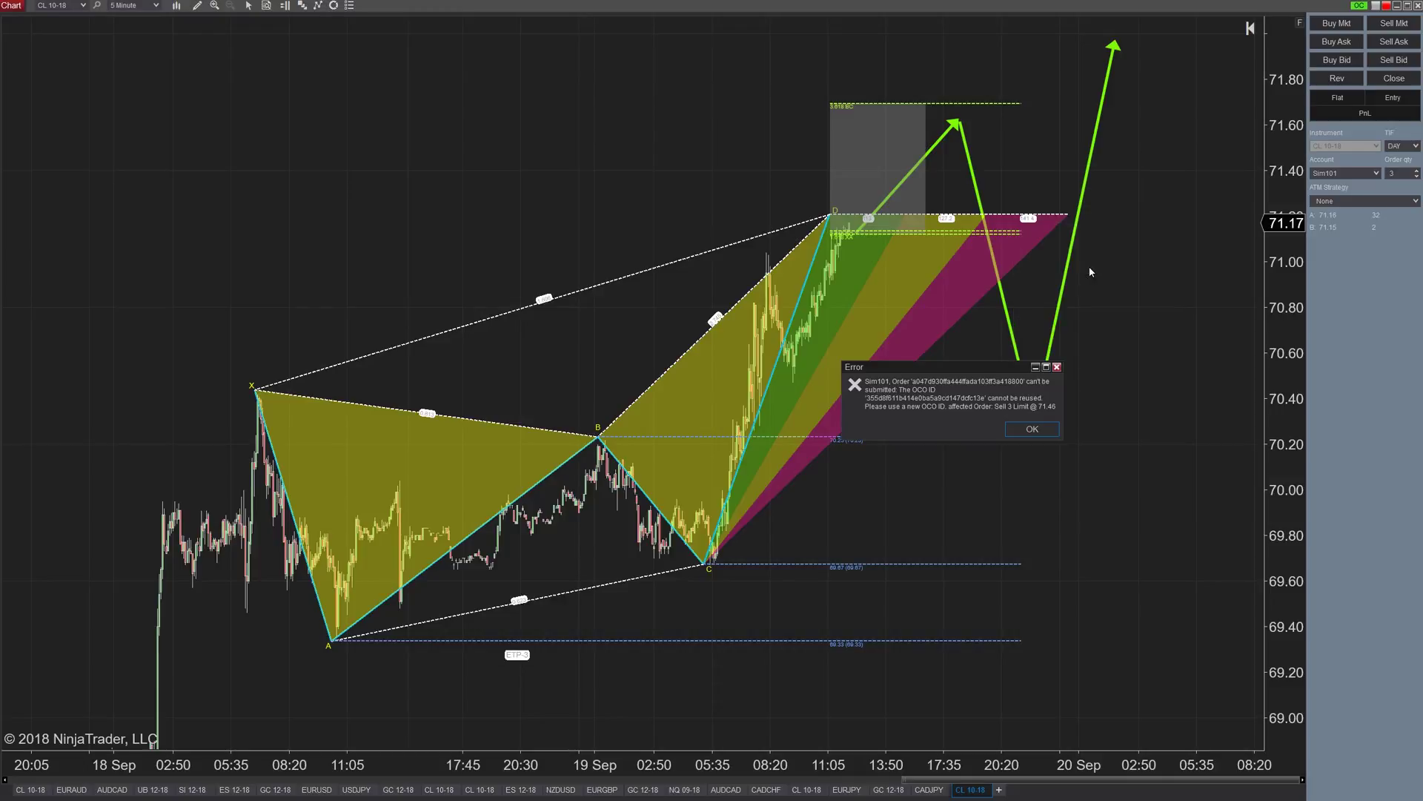
pyautogui.moveTo(946, 373); pyautogui.dragTo(992, 305)
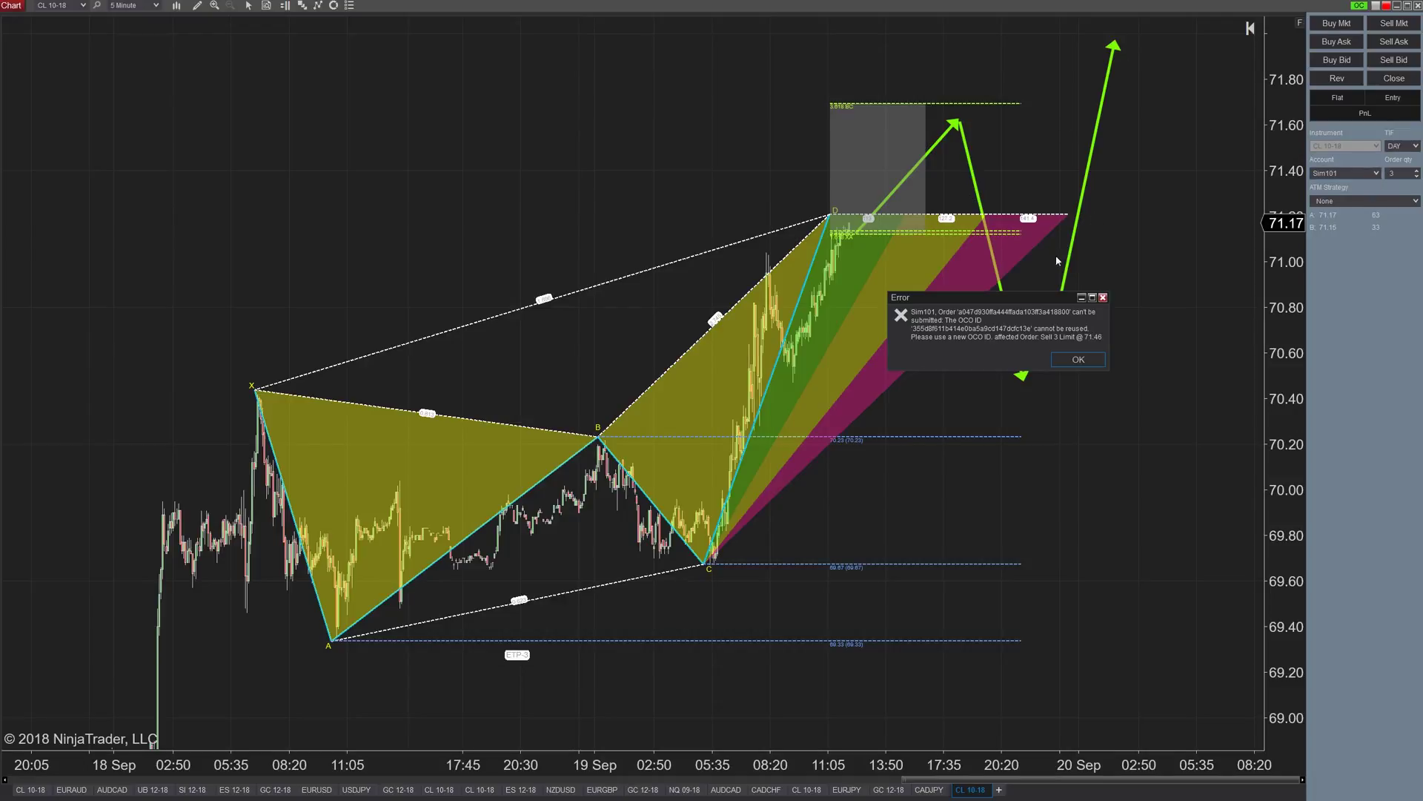
# Dismiss the OCO error and place a 3-contract sell limit order at 71.45 with a 3-contract buy stop limit order at 71.93
pyautogui.click(1103, 297)
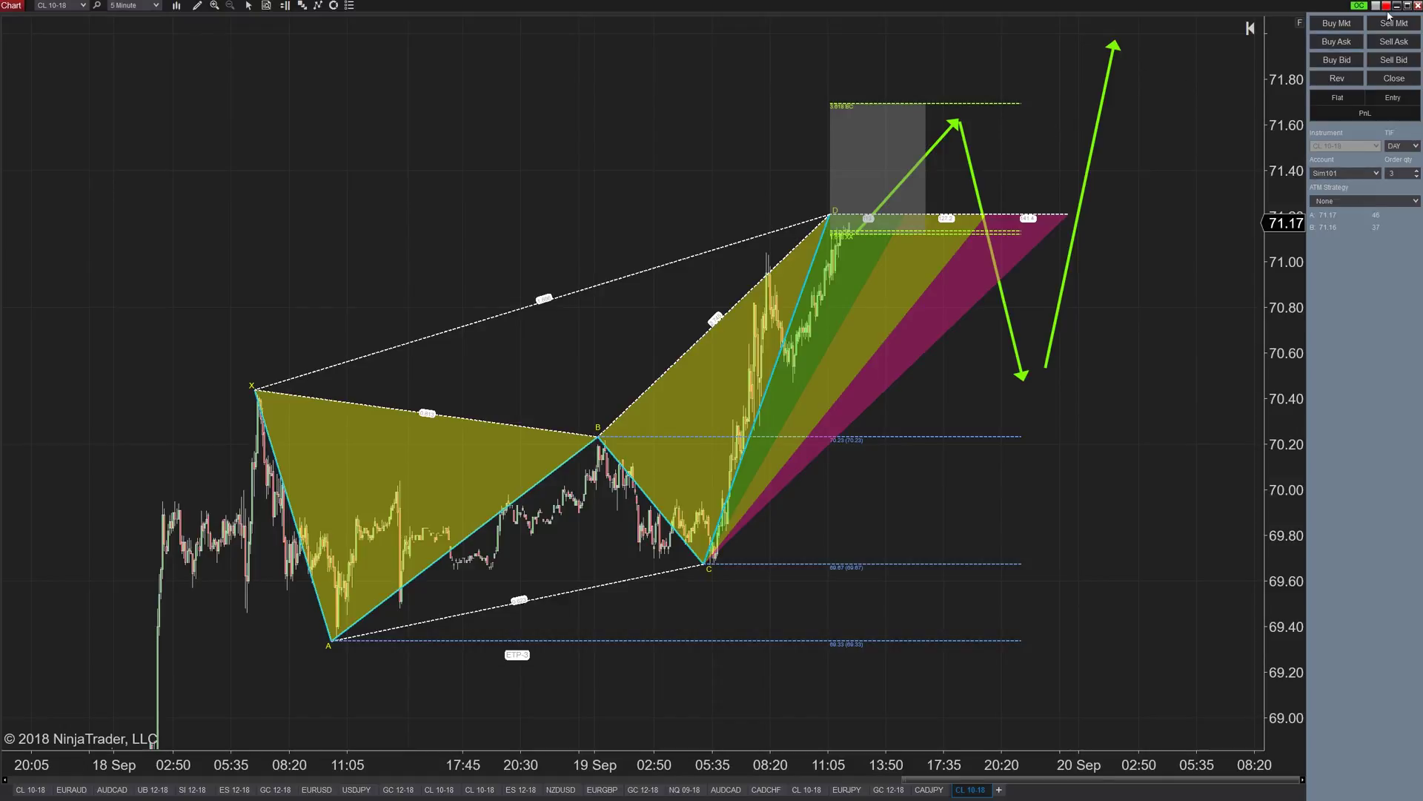
pyautogui.rightClick(1039, 157)
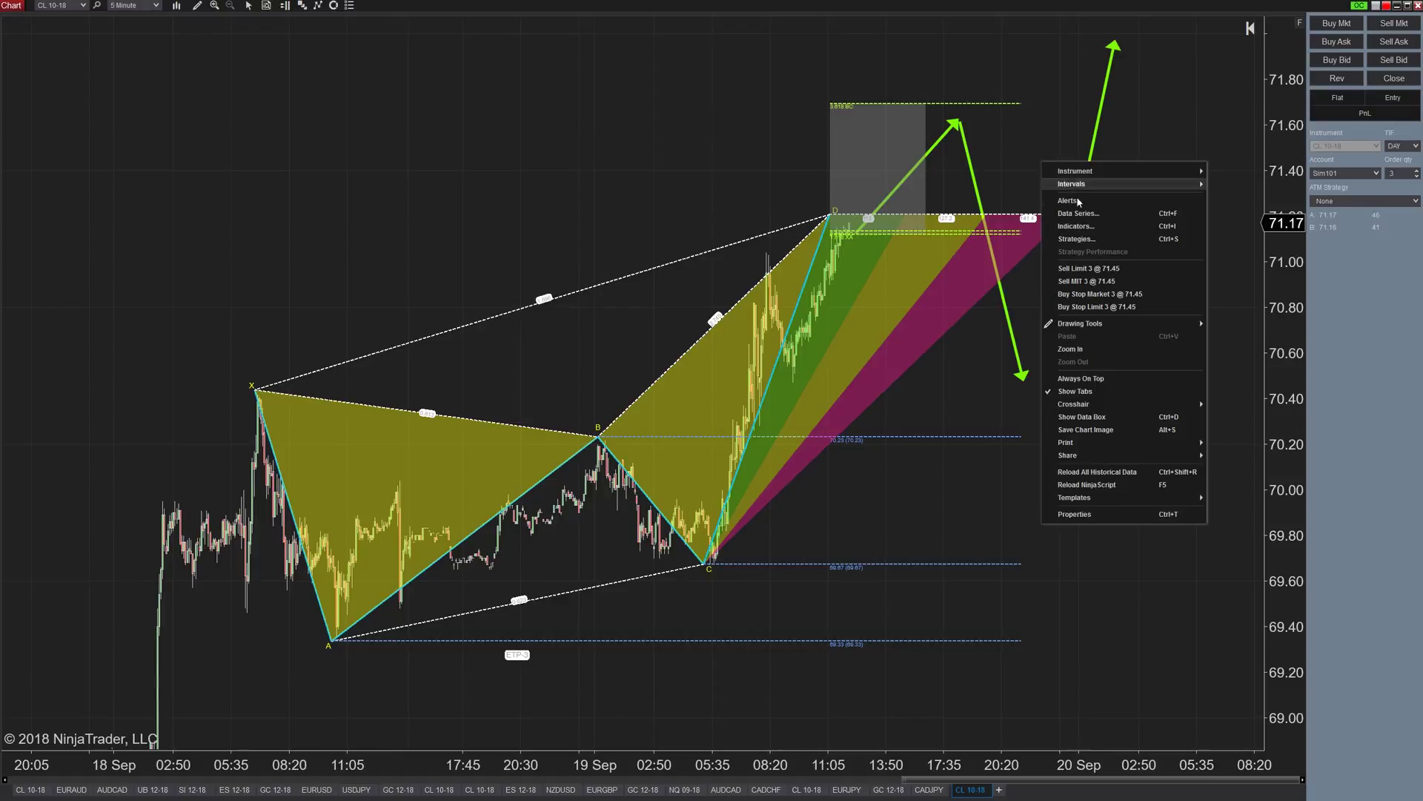
pyautogui.click(1100, 268)
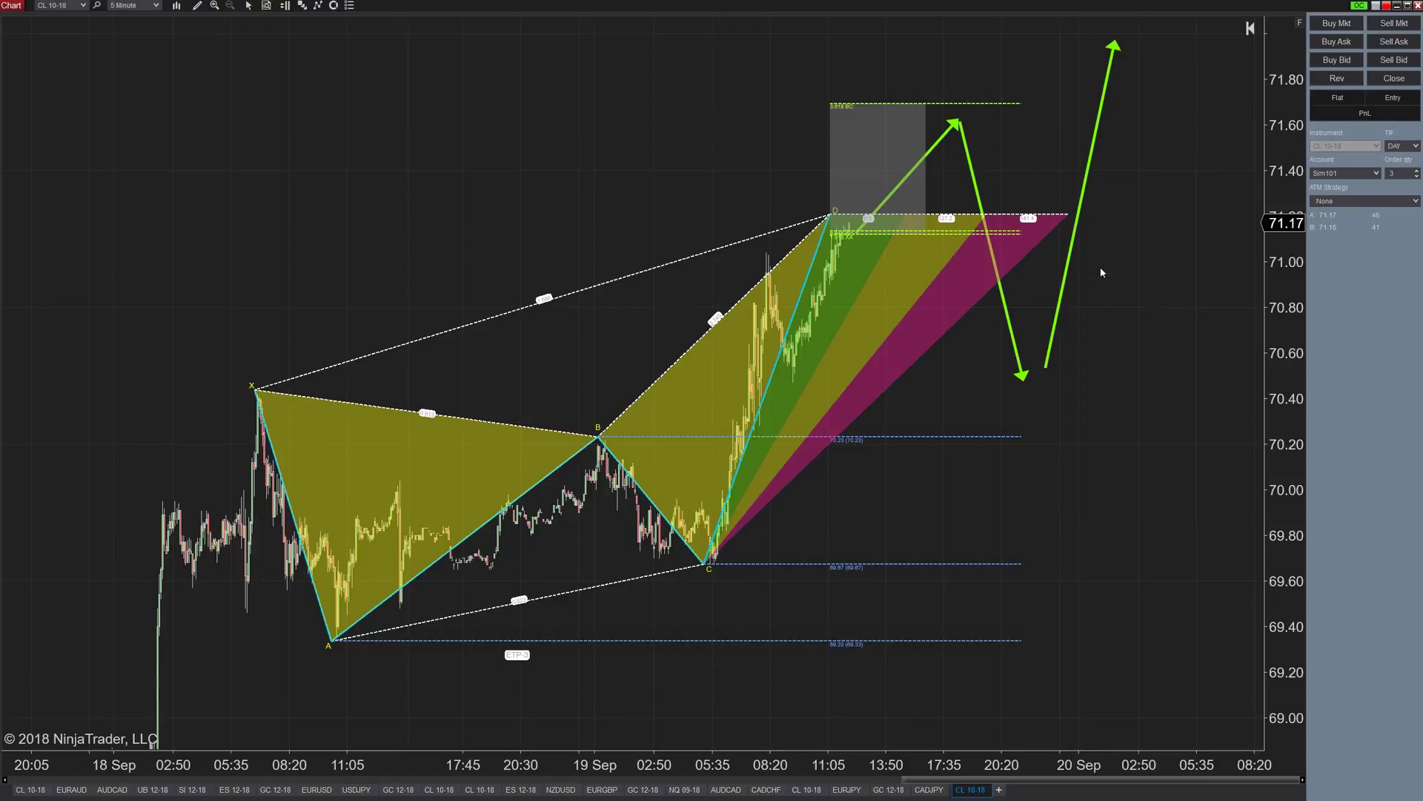
pyautogui.rightClick(1020, 54)
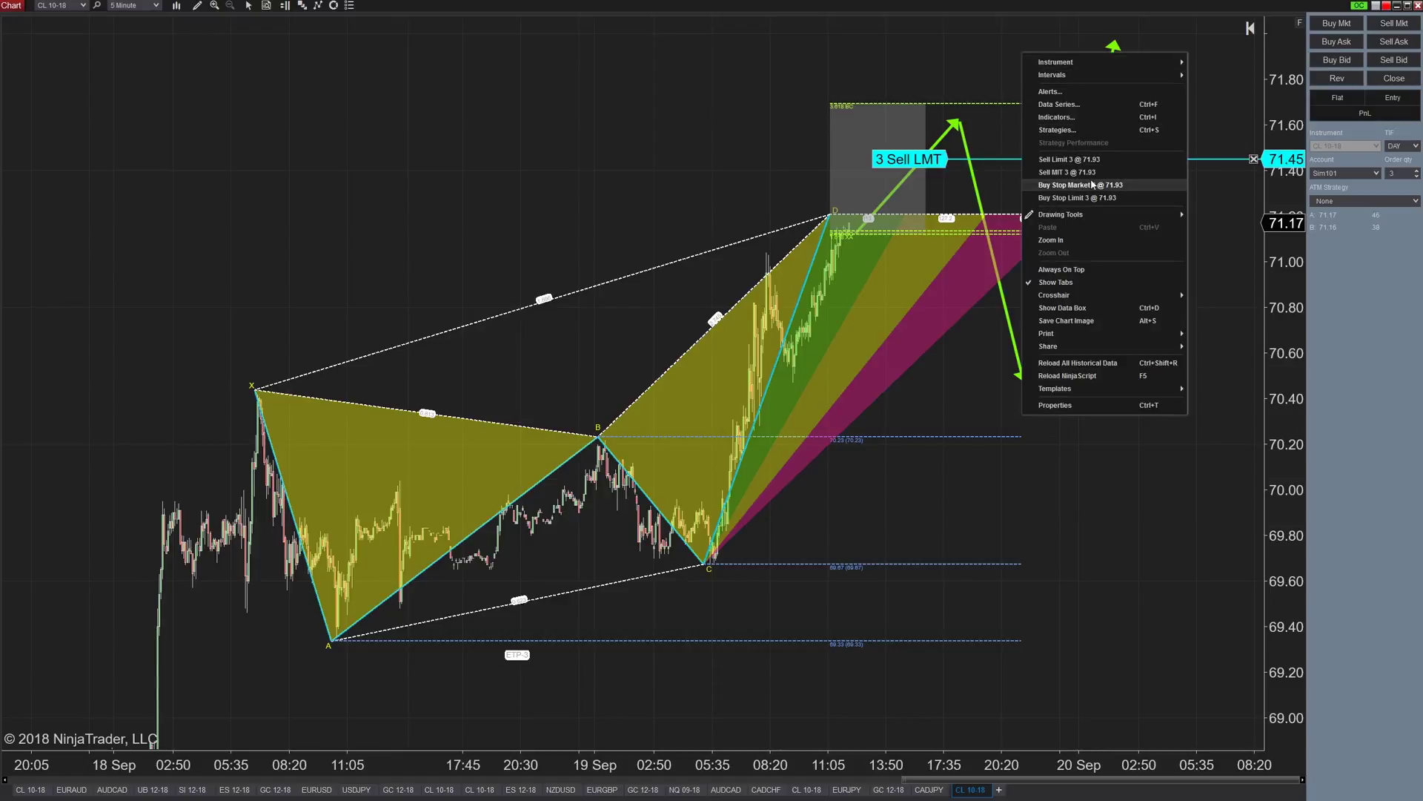
pyautogui.click(1097, 186)
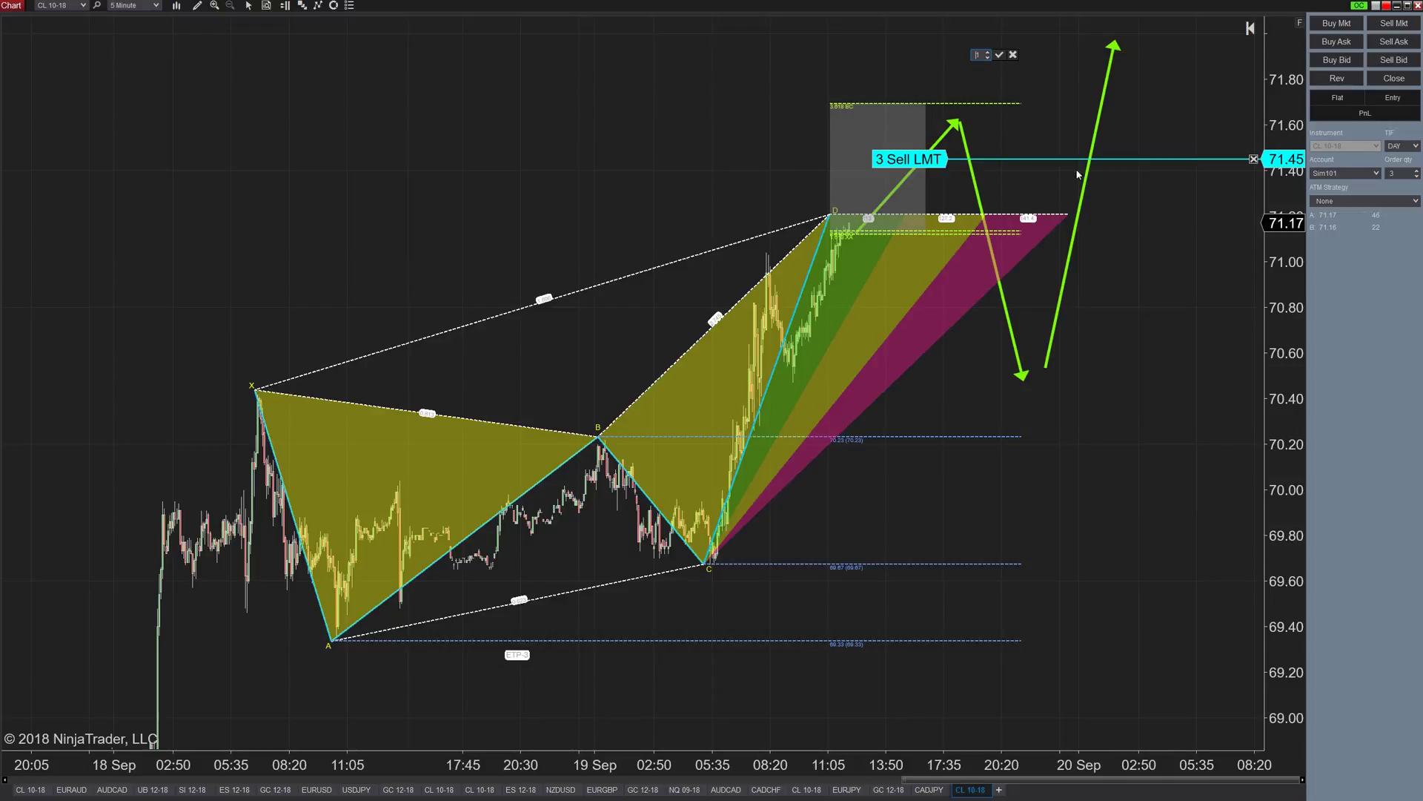
pyautogui.click(1001, 55)
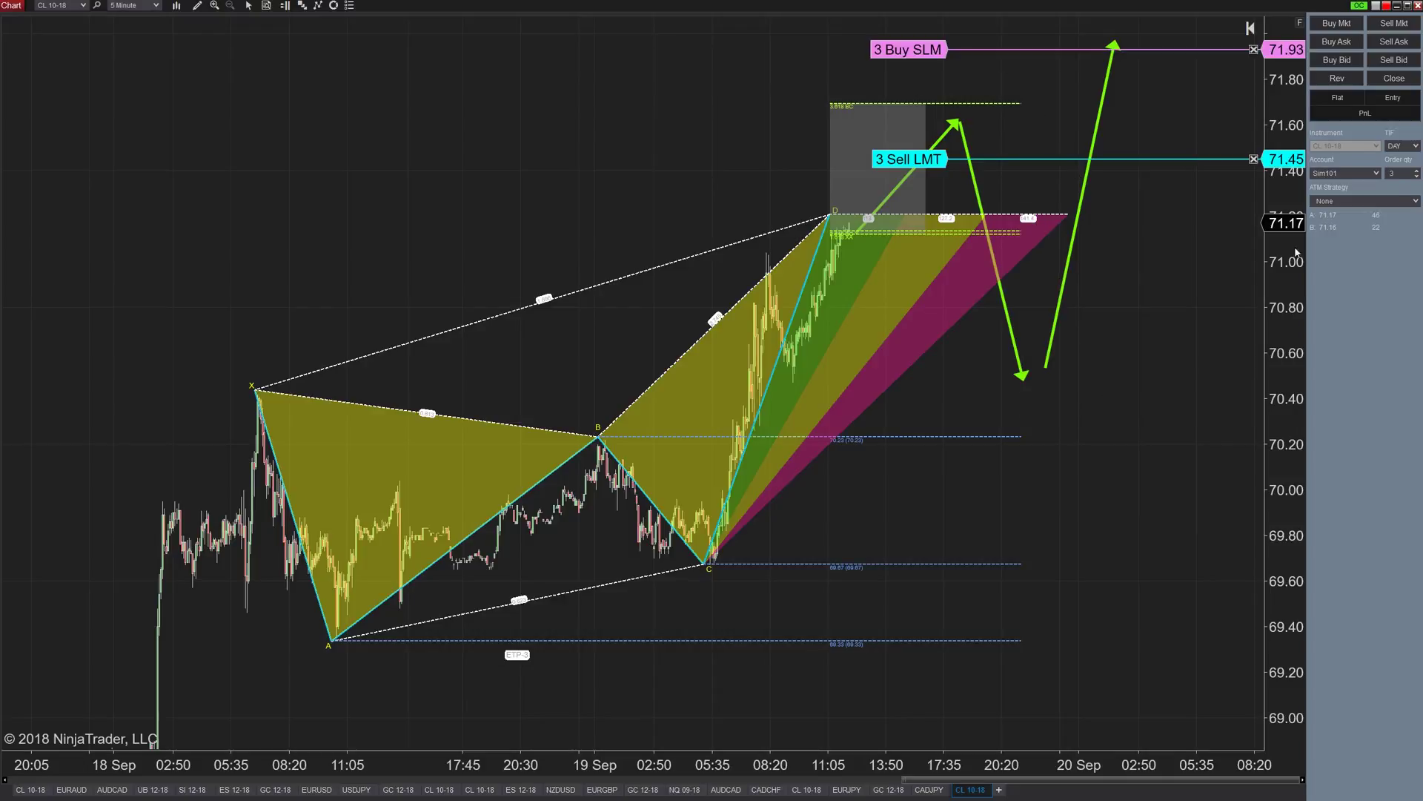
# Set the order quantity to 1 and place three buy limit targets at 70.22, 69.67 and 69.29
pyautogui.click(1397, 173)
pyautogui.rightClick(1078, 438)
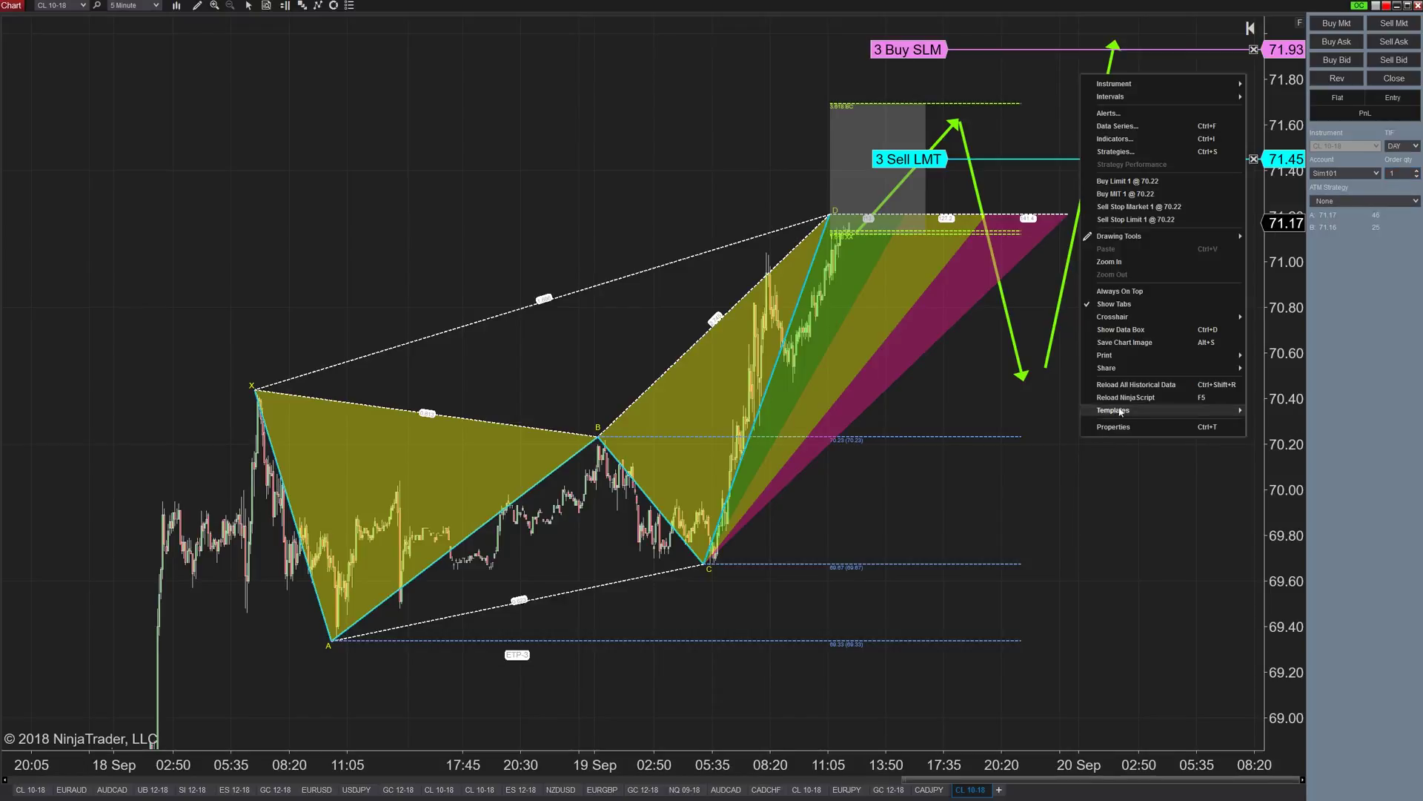
pyautogui.click(1134, 182)
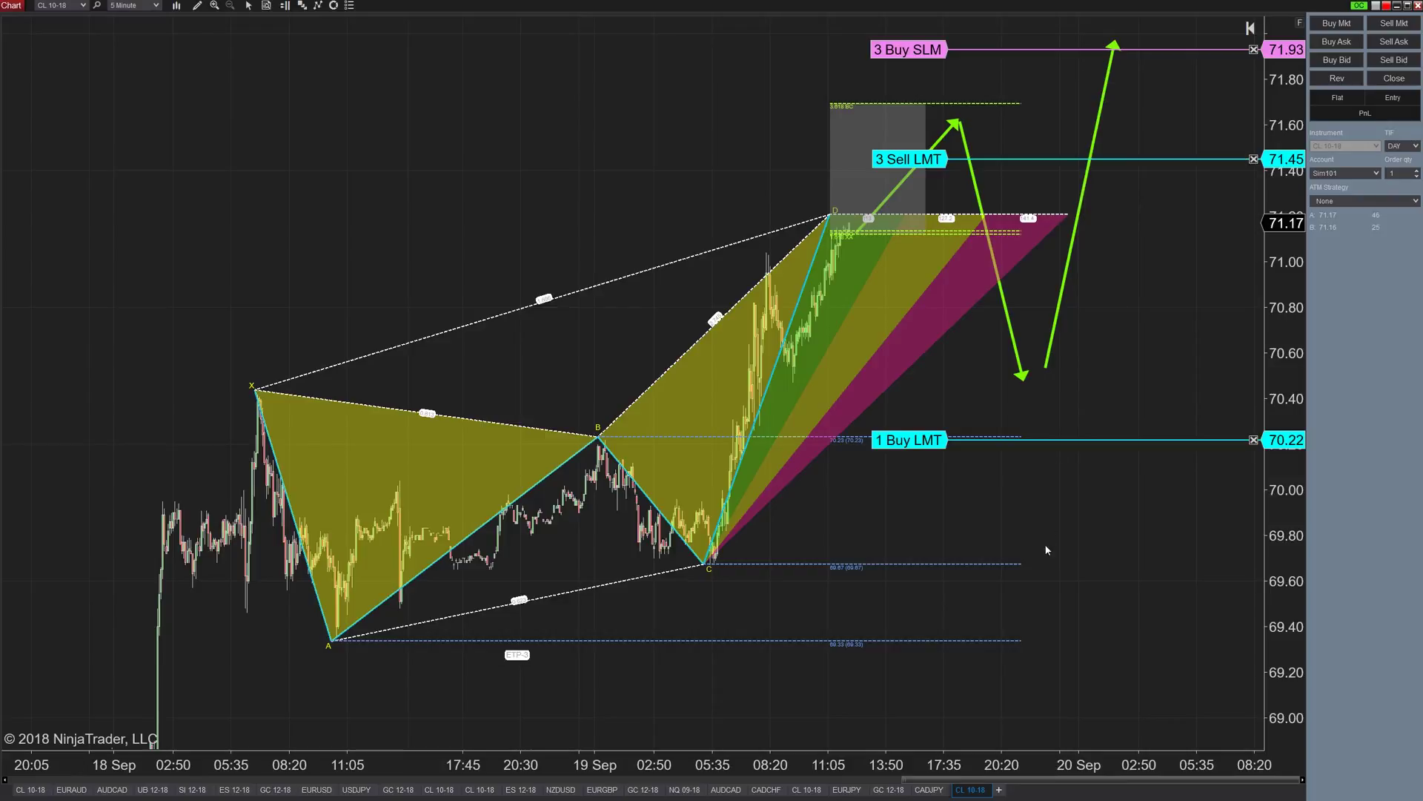
pyautogui.rightClick(1085, 525)
pyautogui.click(1131, 313)
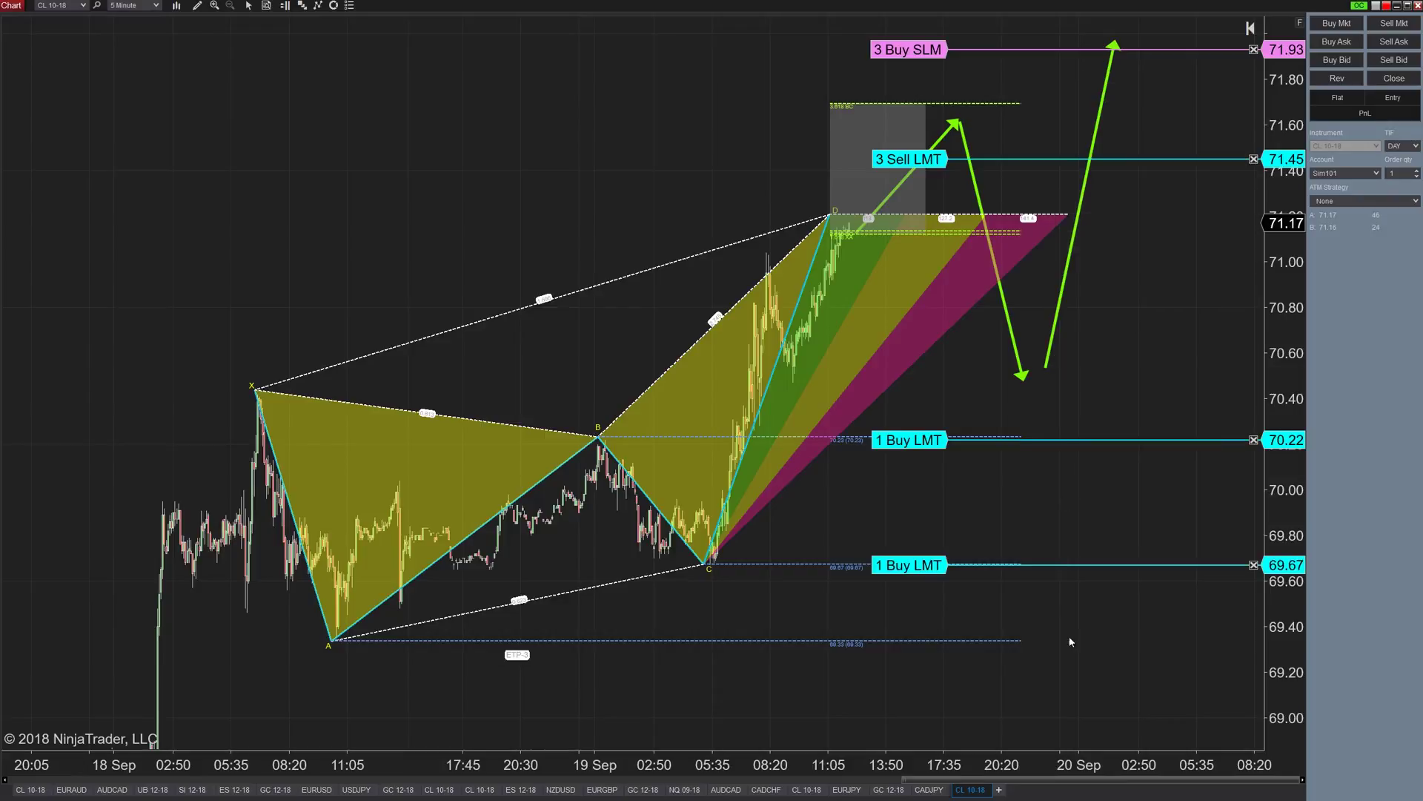
pyautogui.rightClick(1071, 651)
pyautogui.click(1128, 394)
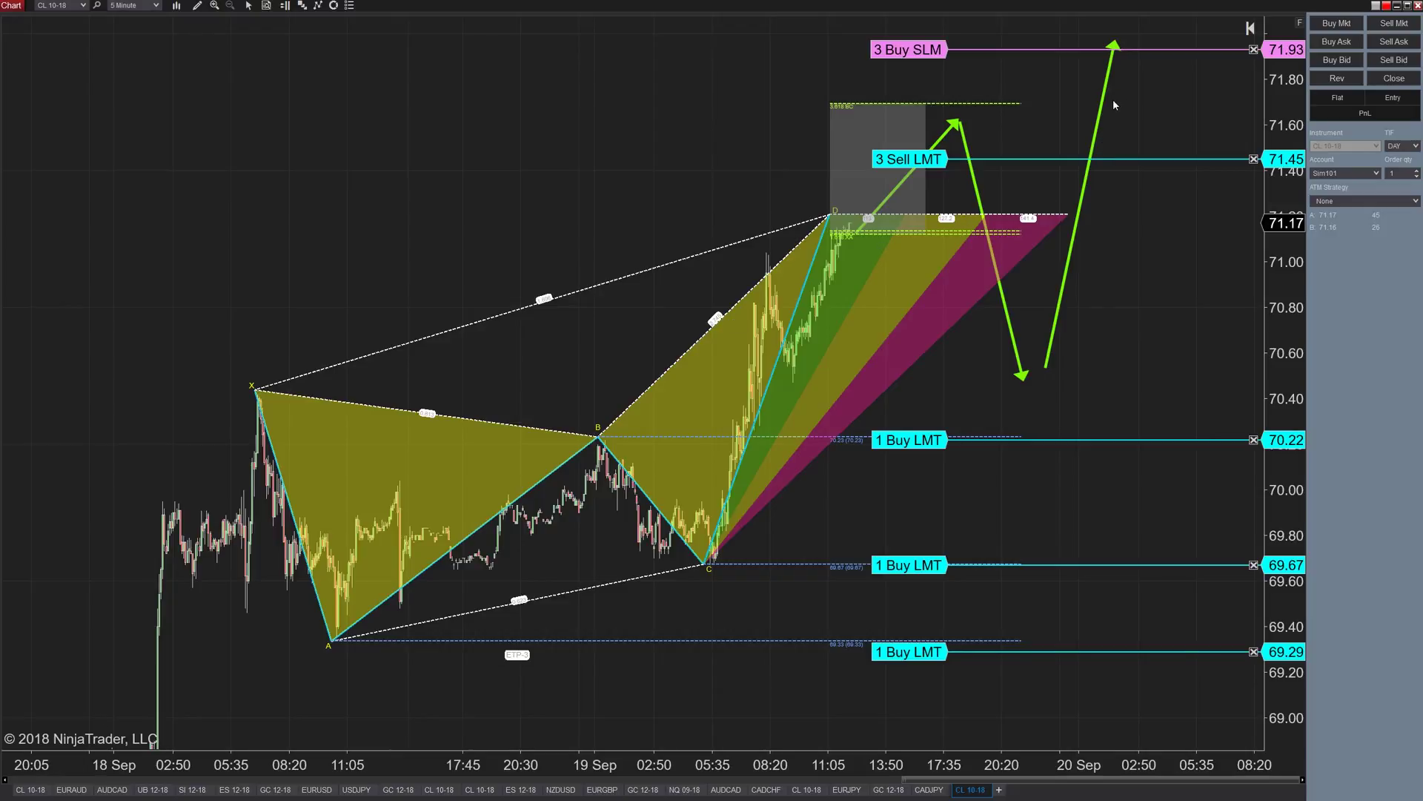
# Cancel the whole OCO group through the 3-contract sell limit entry order
pyautogui.click(1254, 159)
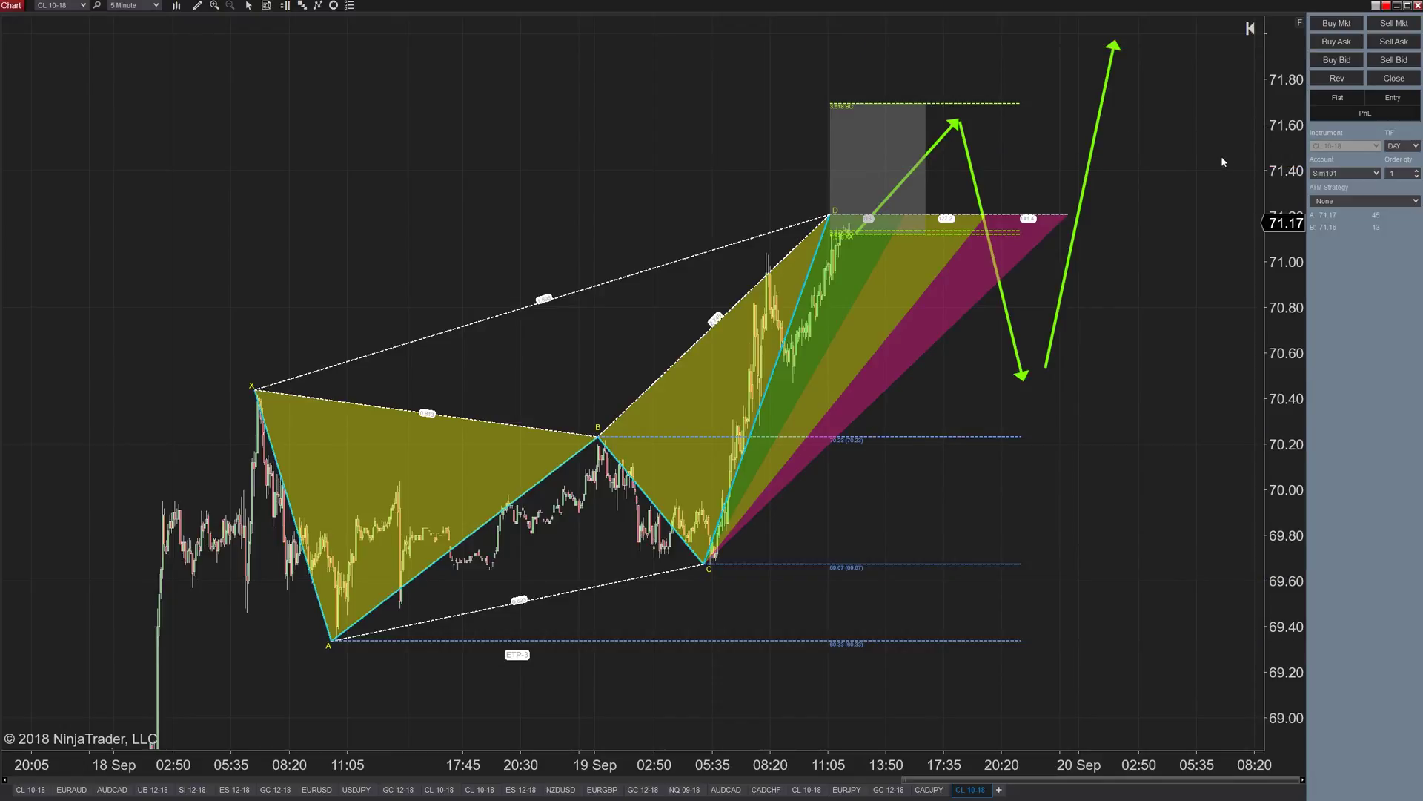
pyautogui.rightClick(1062, 158)
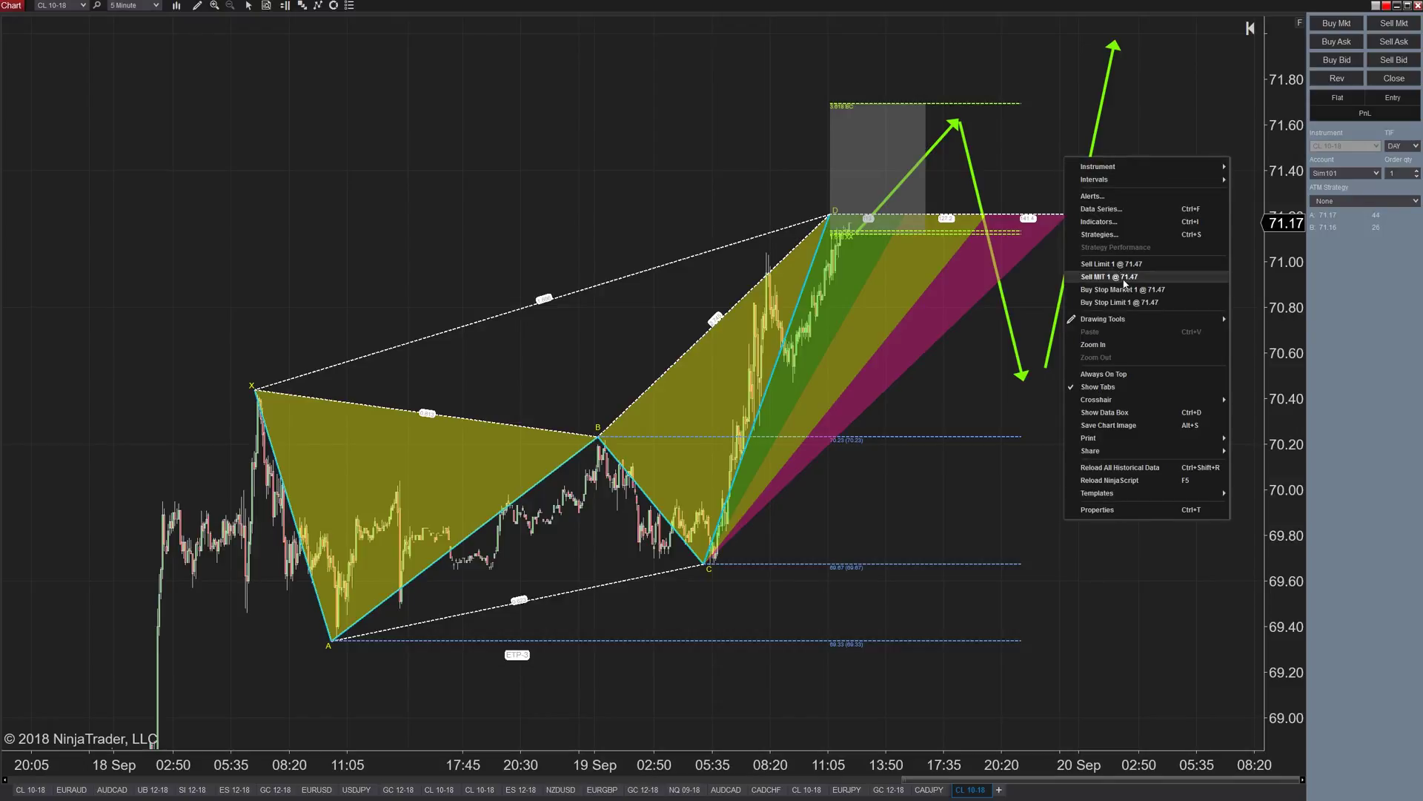
pyautogui.click(1205, 96)
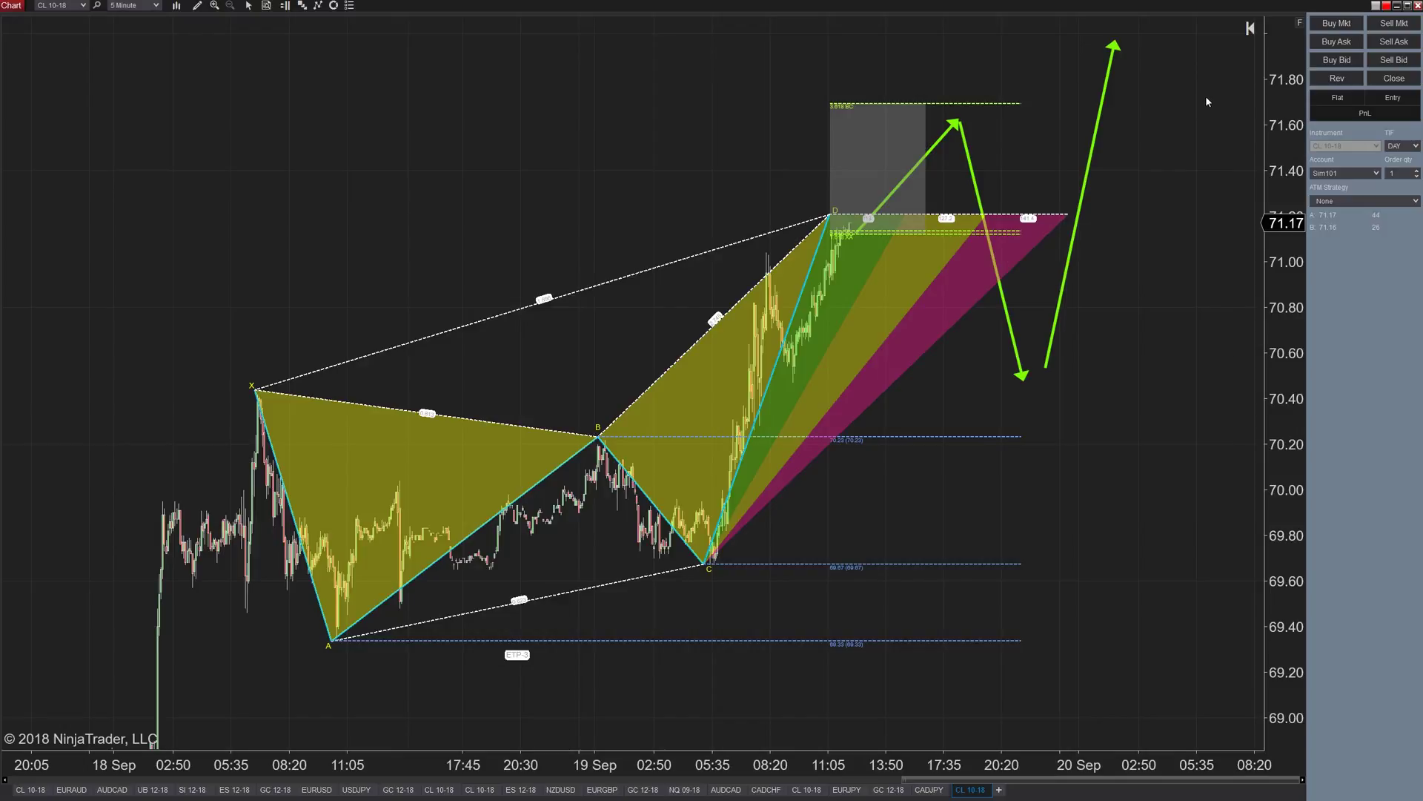
# Sell 5 contracts at market and turn on OCO ordering in Chart Trader
pyautogui.click(1394, 22)
pyautogui.click(1392, 25)
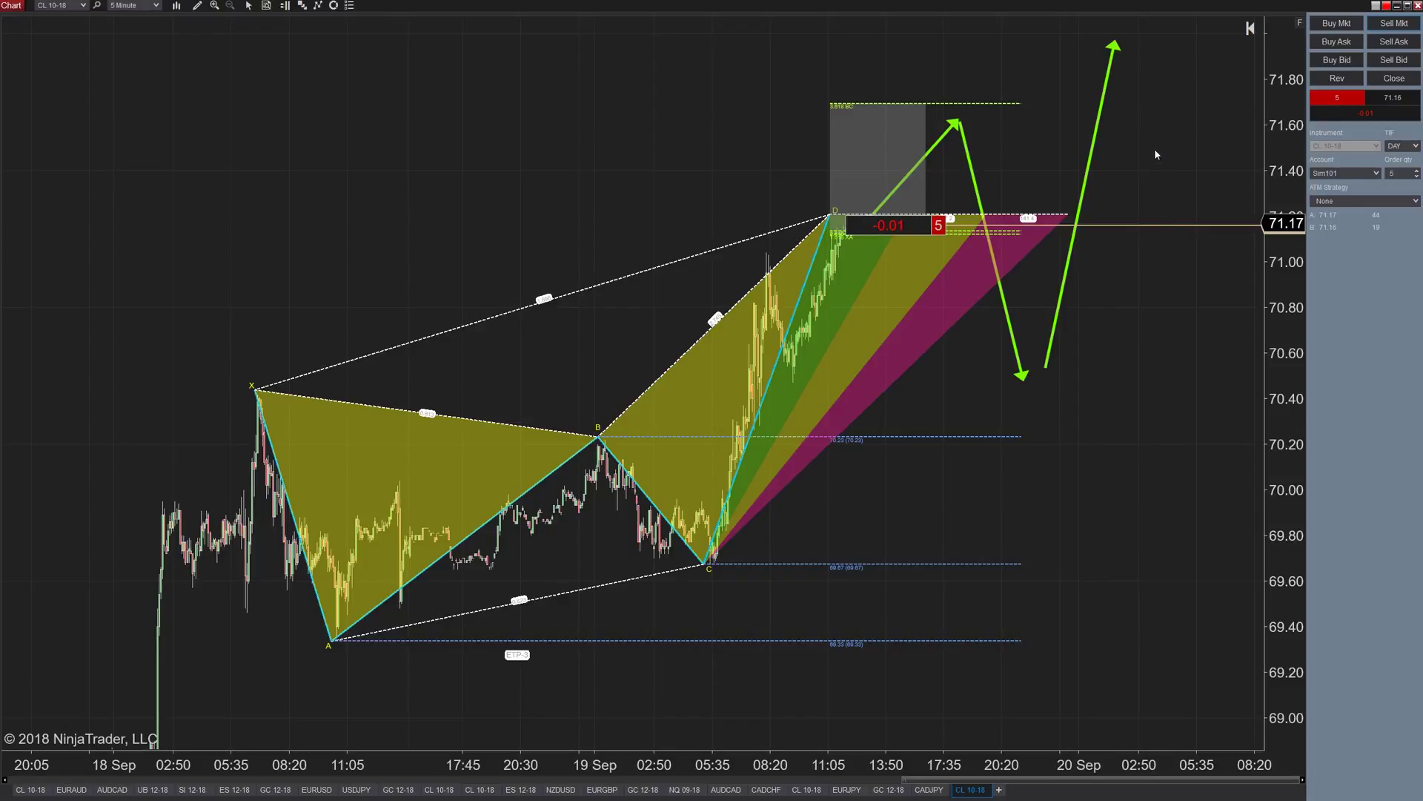
pyautogui.rightClick(1333, 321)
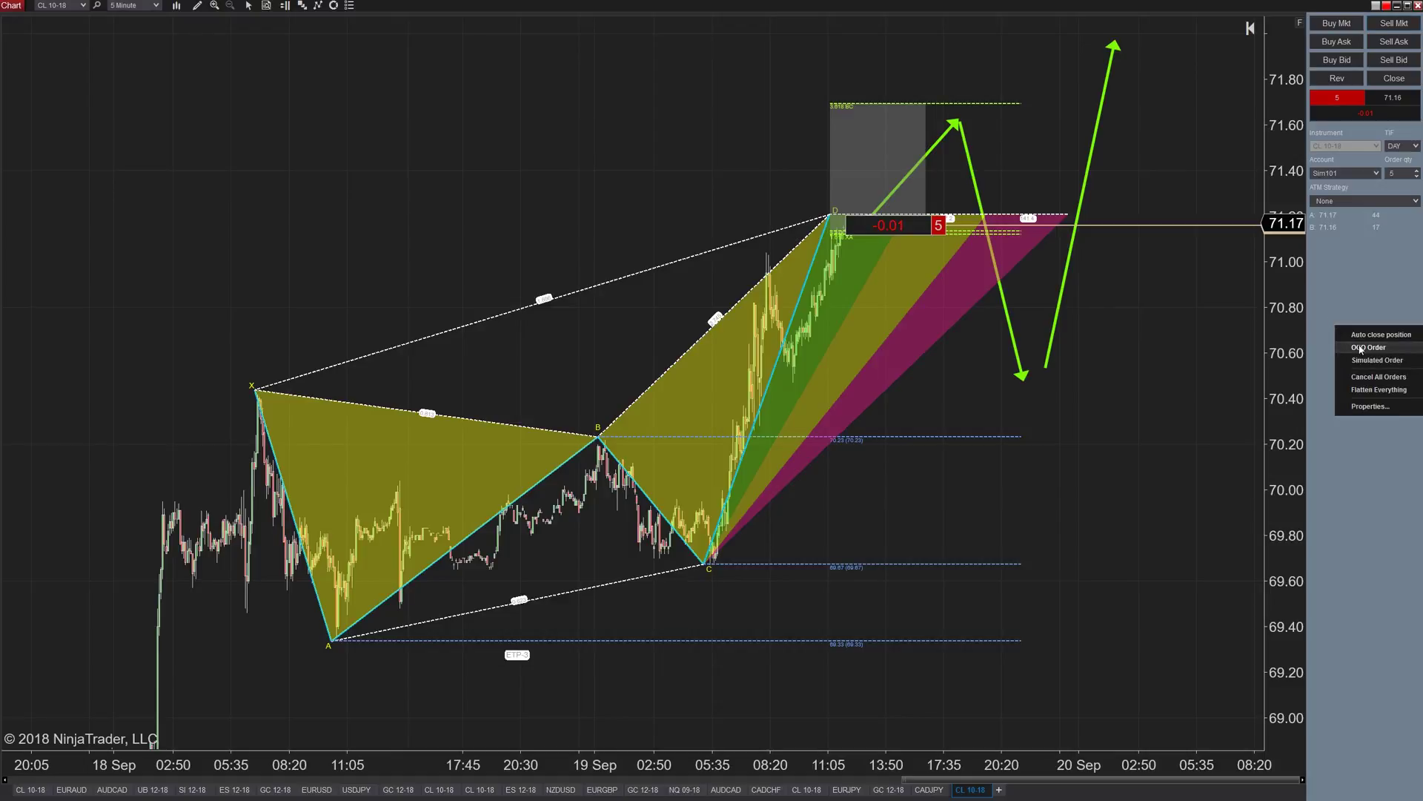
pyautogui.click(1340, 327)
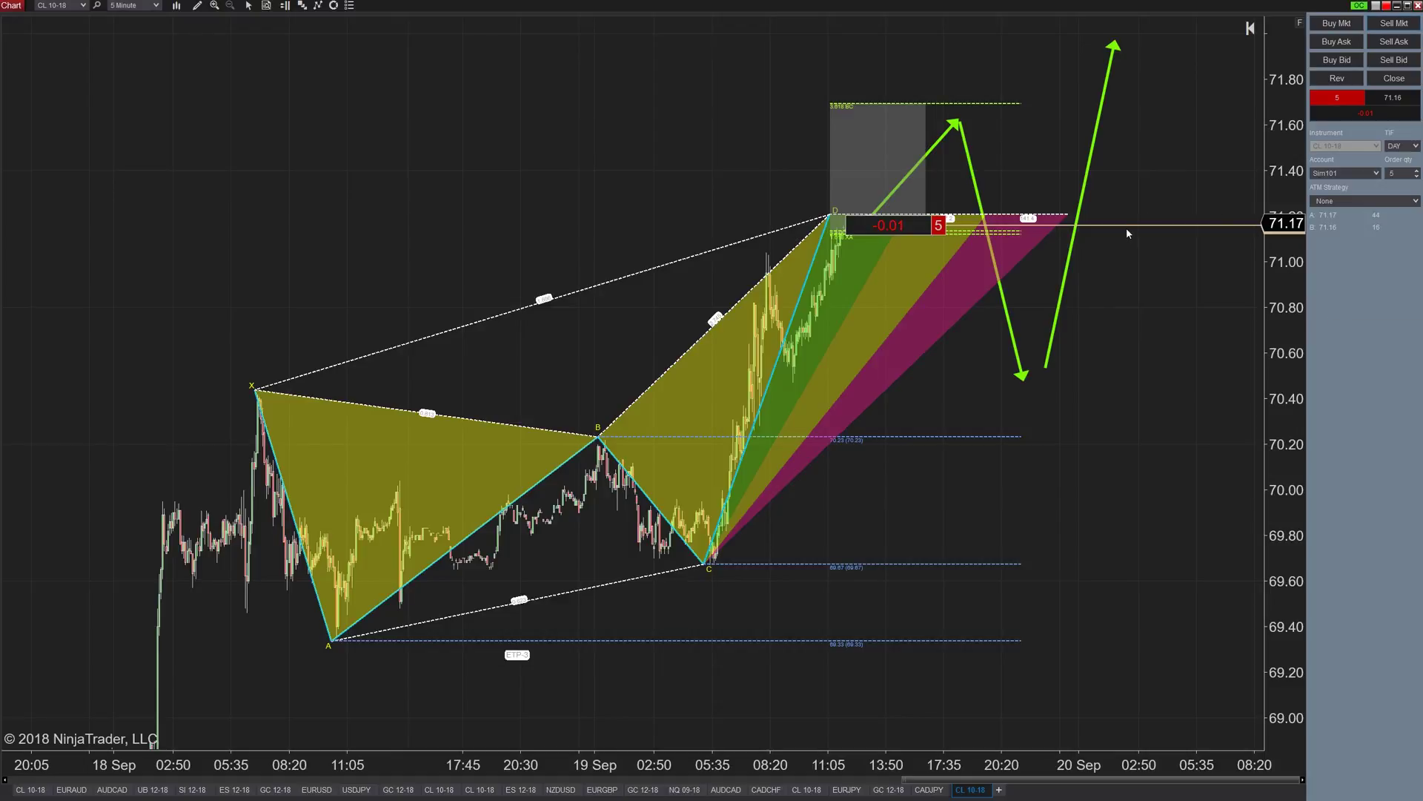
# Place a 5-contract buy stop market order at 71.48 and a 5-contract buy MIT order at 70.29, and turn off OCO ordering
pyautogui.rightClick(1133, 153)
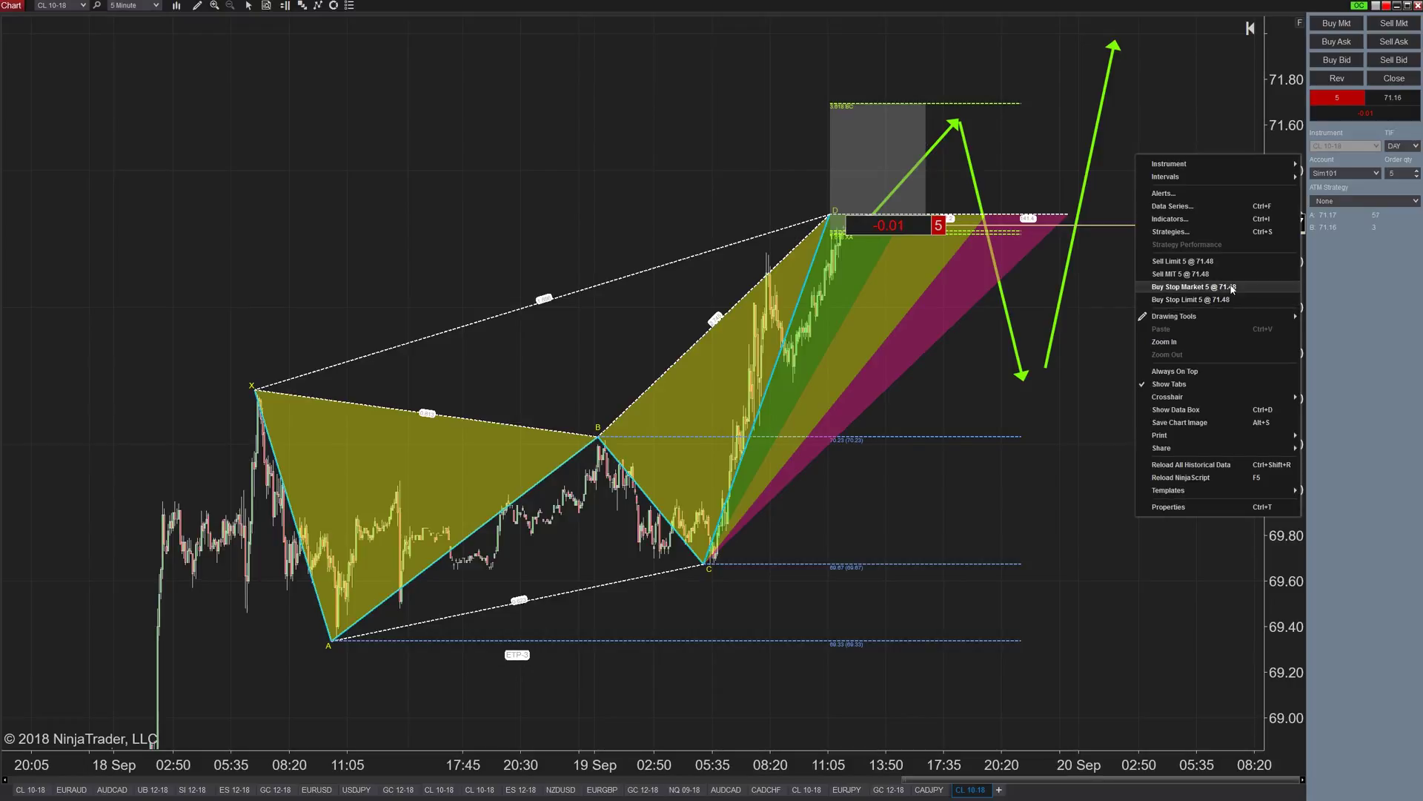
pyautogui.click(1232, 288)
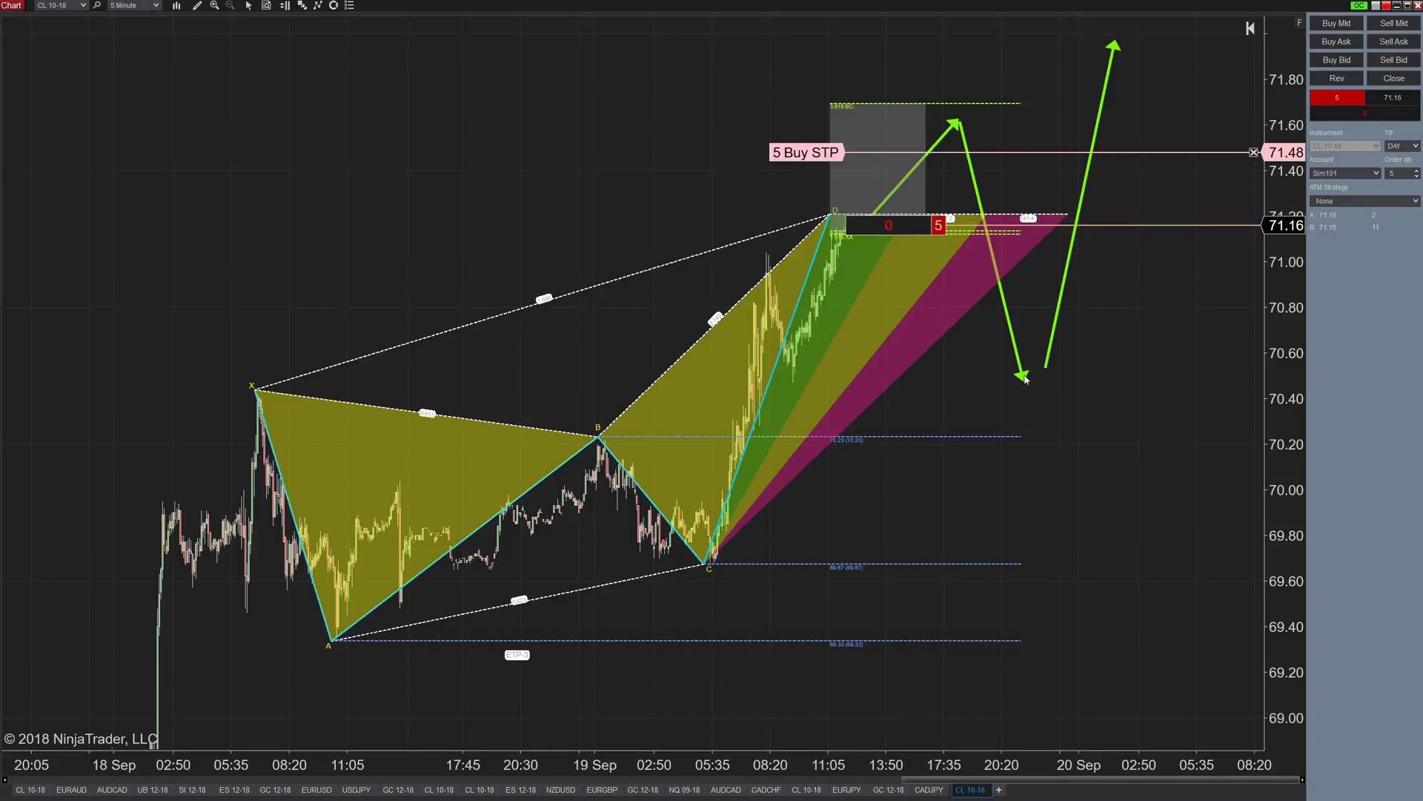
pyautogui.rightClick(983, 425)
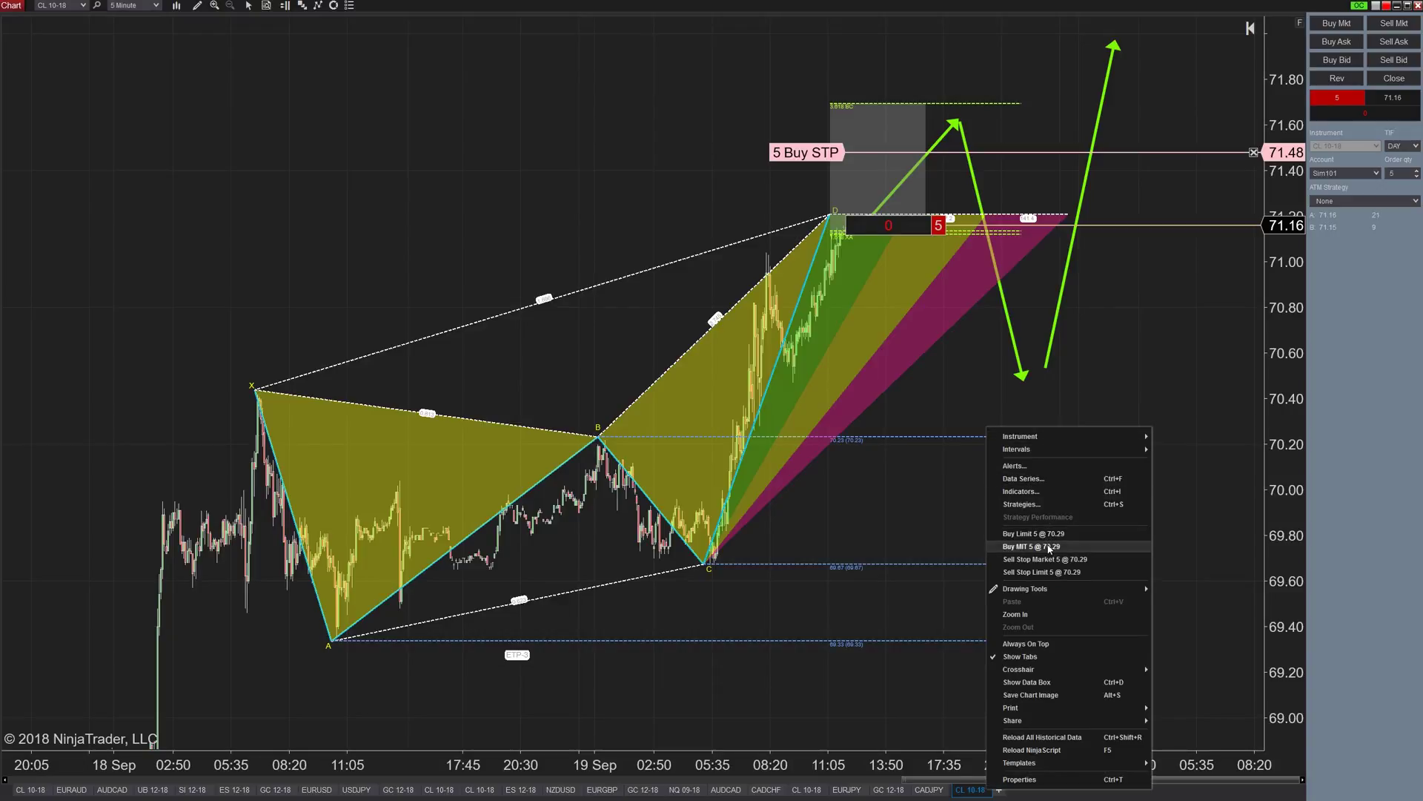
pyautogui.click(1049, 549)
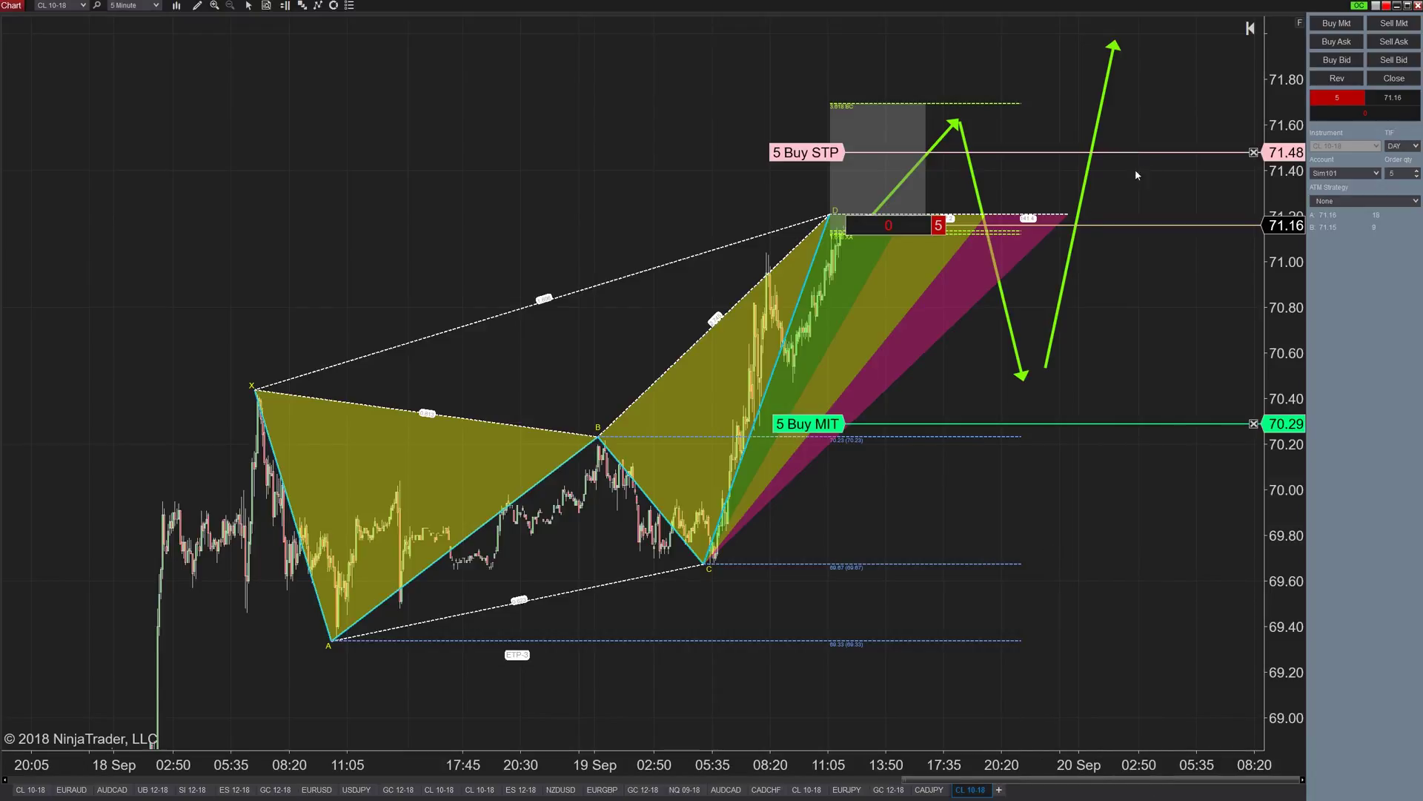
pyautogui.rightClick(1327, 285)
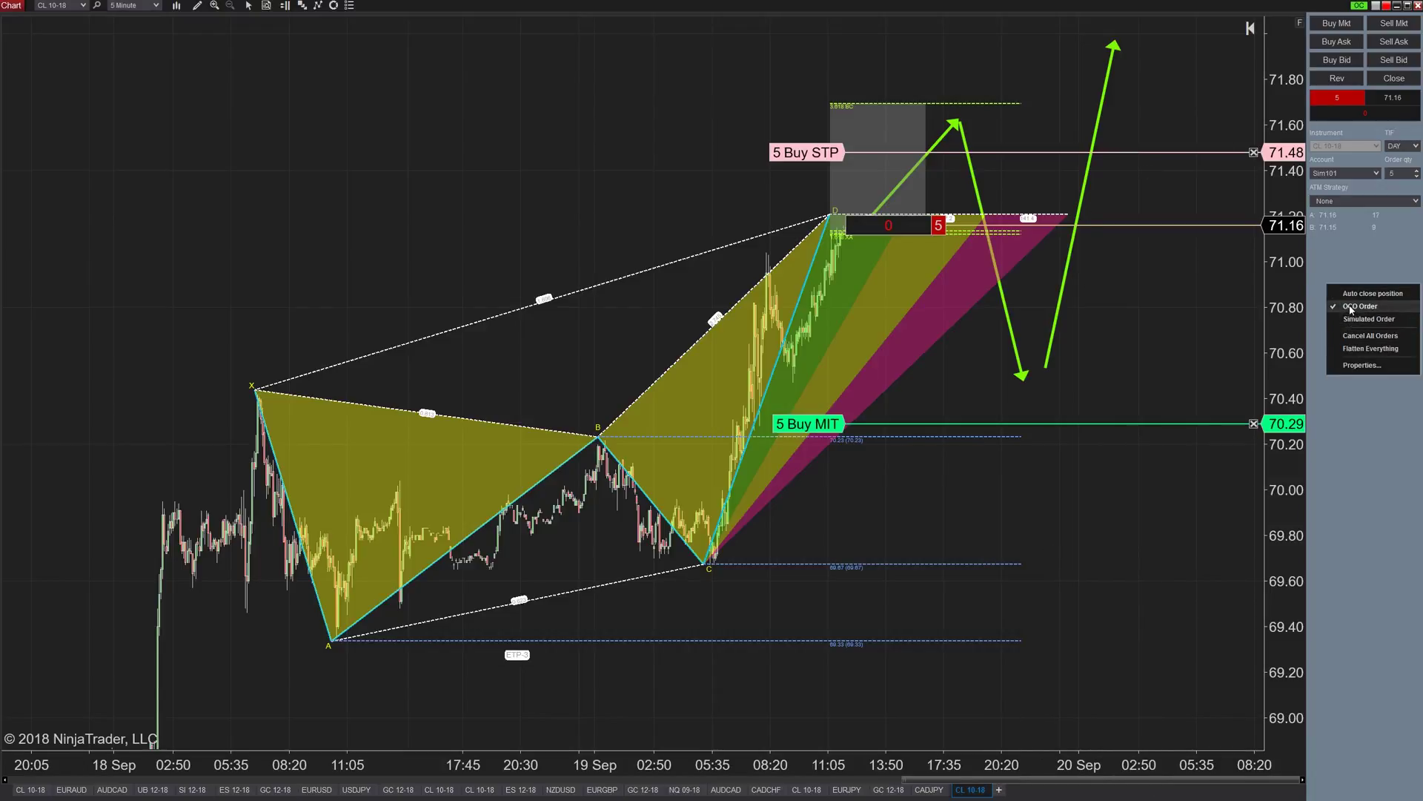
pyautogui.click(1351, 309)
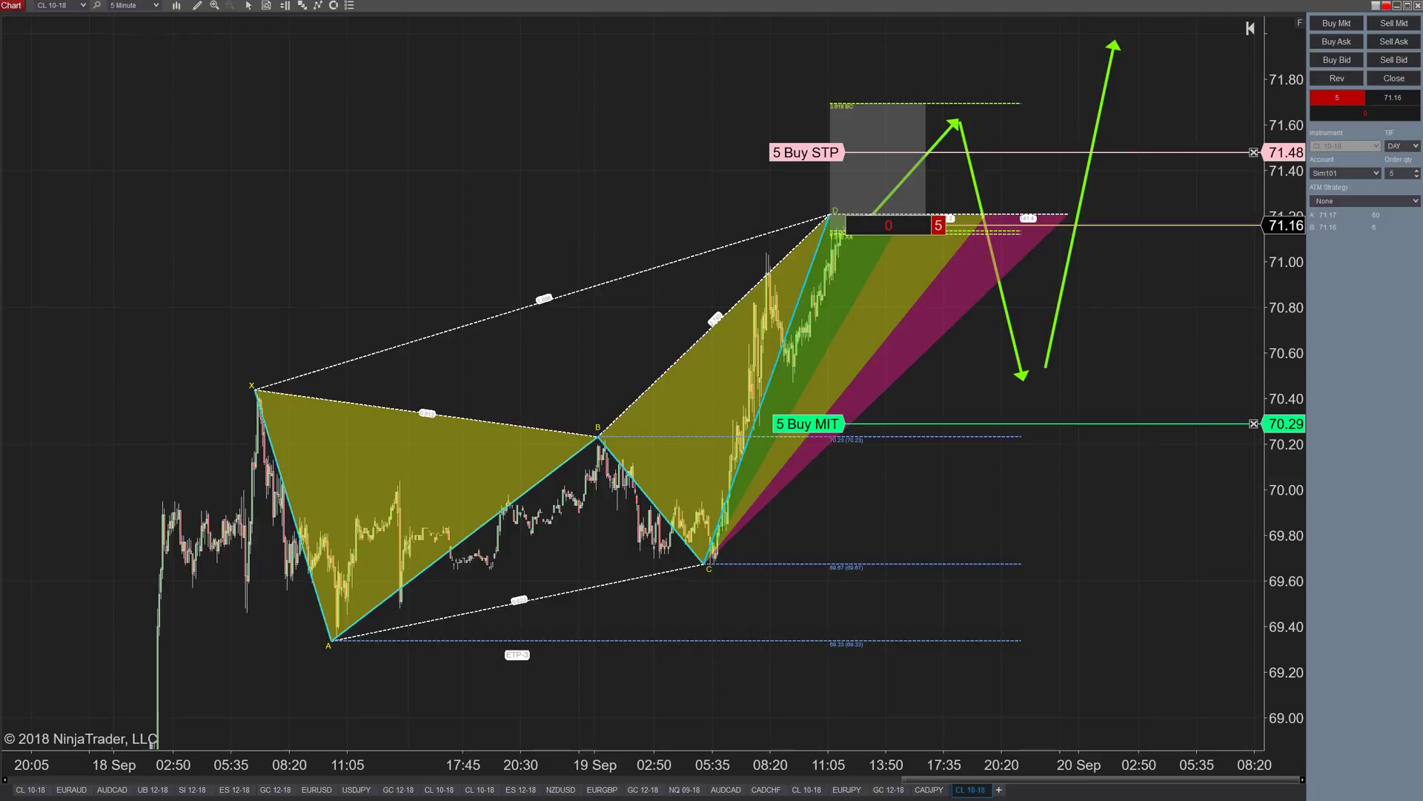
# Check in the Control Center which actions are available for the short CL 10-18 position, and return to the chart
pyautogui.hotkey('alt', 'Tab')
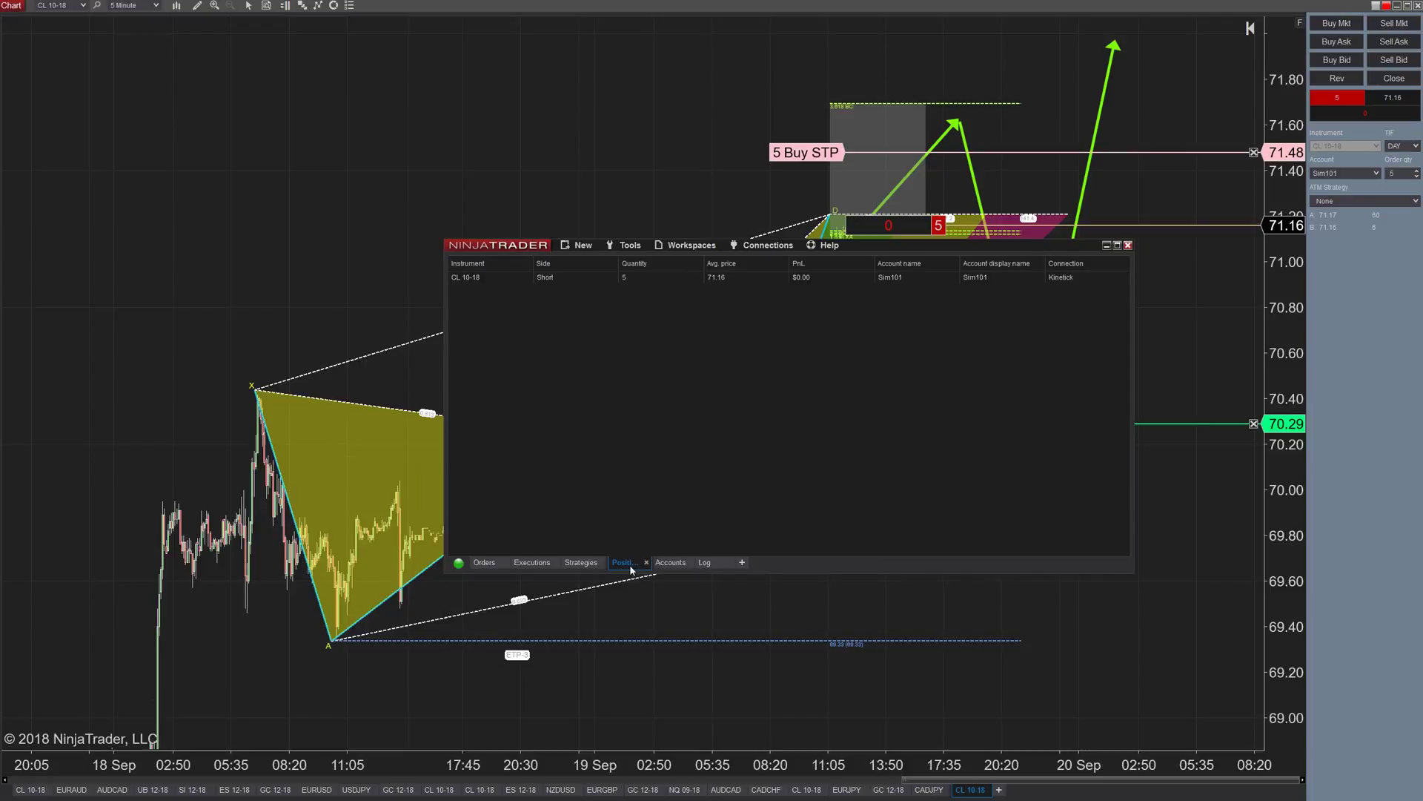
pyautogui.rightClick(635, 279)
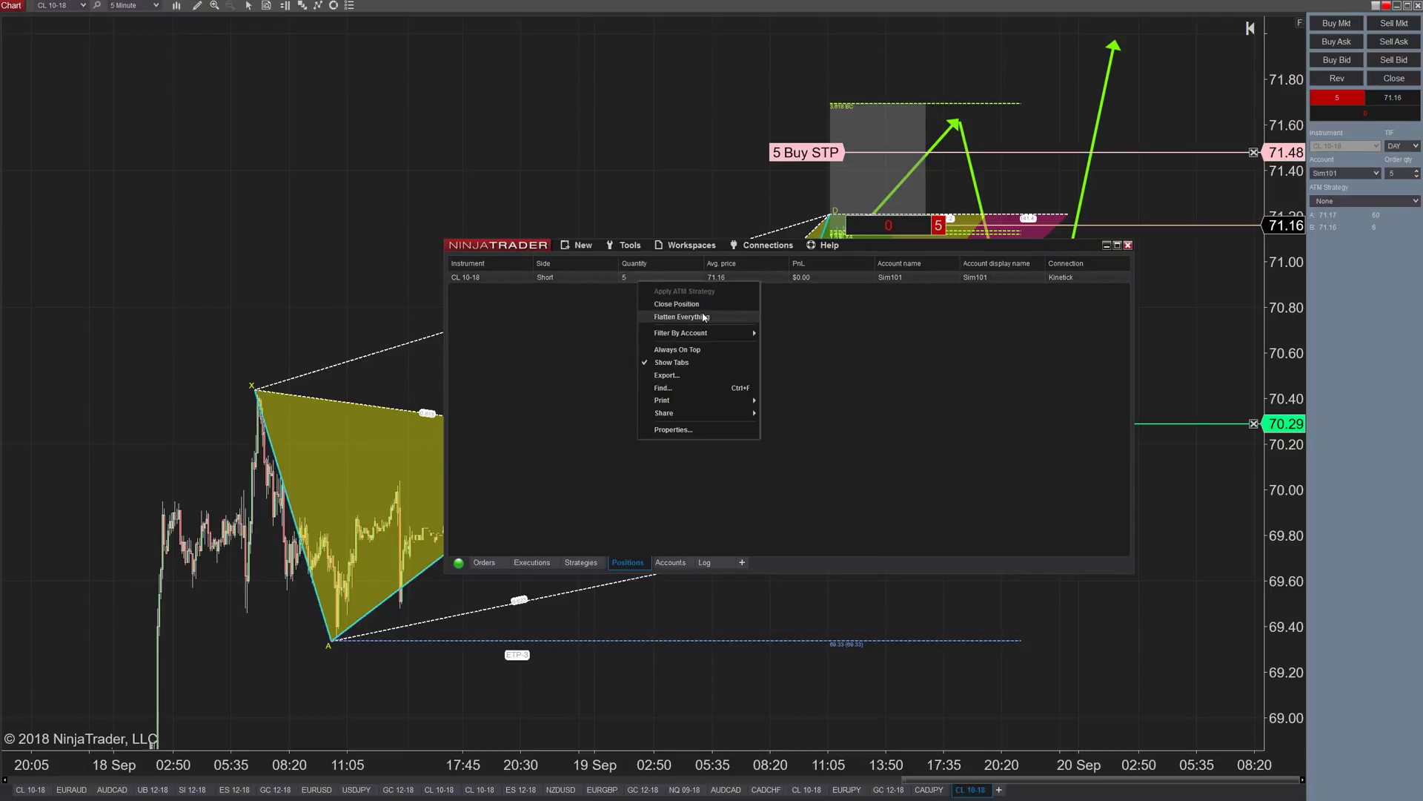
pyautogui.moveTo(706, 337)
pyautogui.click(812, 300)
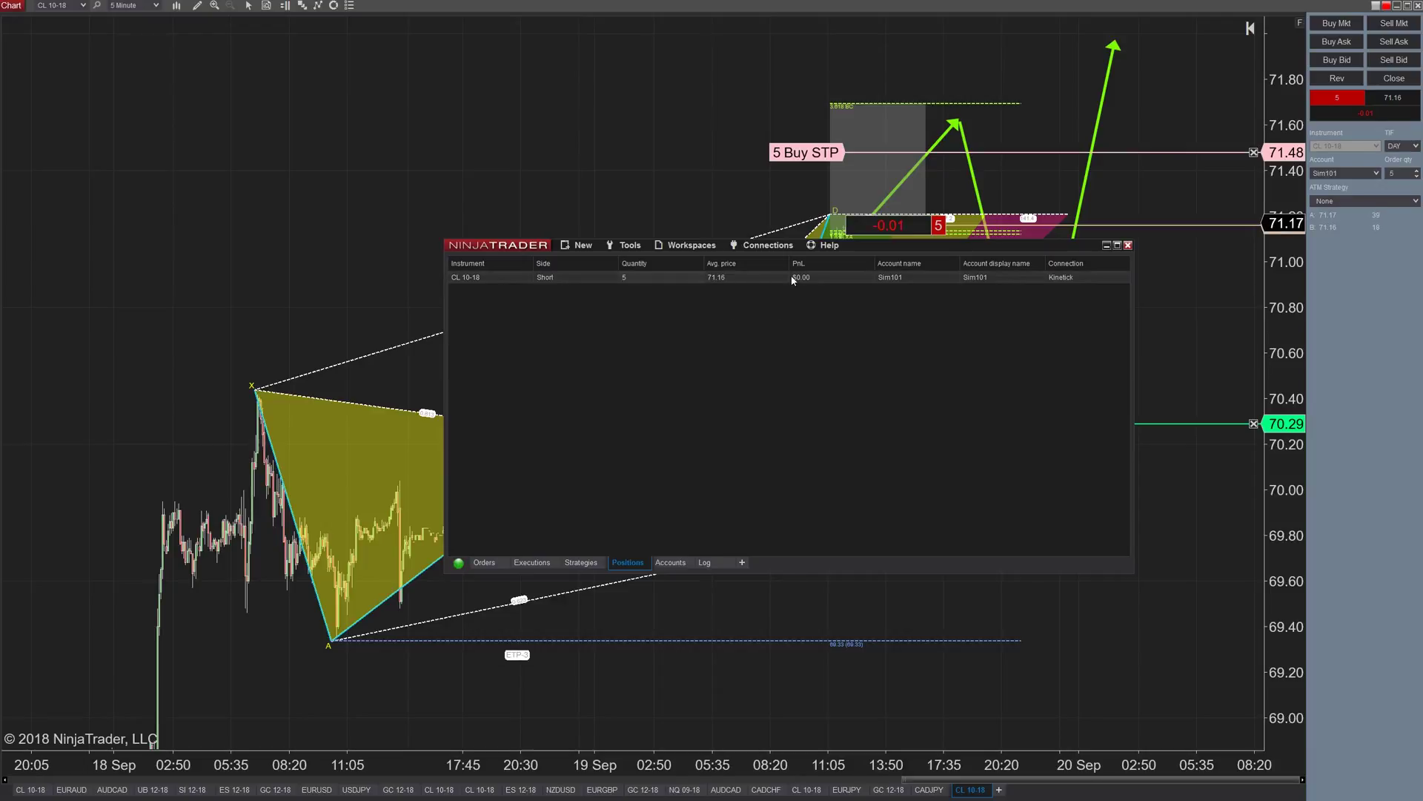
pyautogui.rightClick(850, 287)
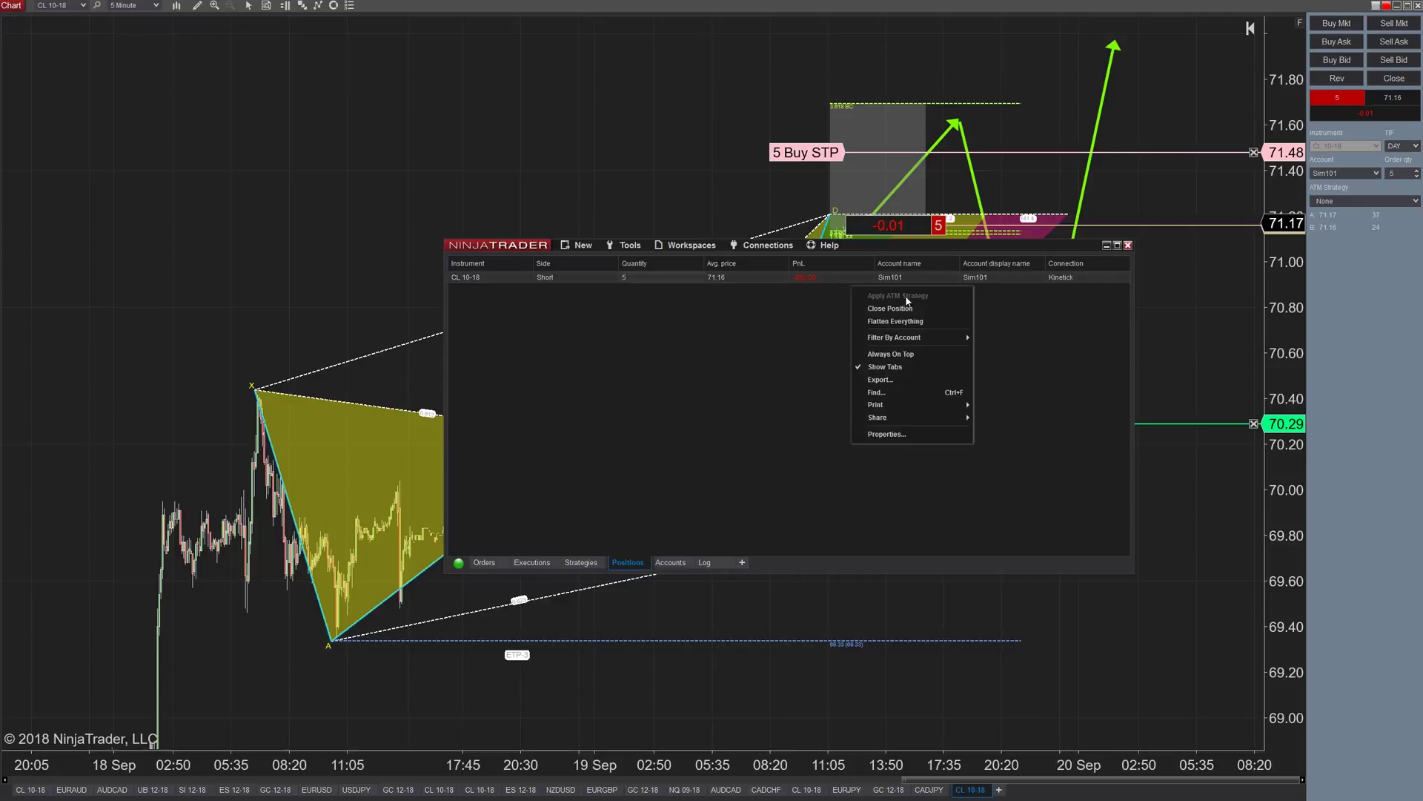
pyautogui.click(958, 247)
pyautogui.moveTo(959, 247); pyautogui.dragTo(0, 242)
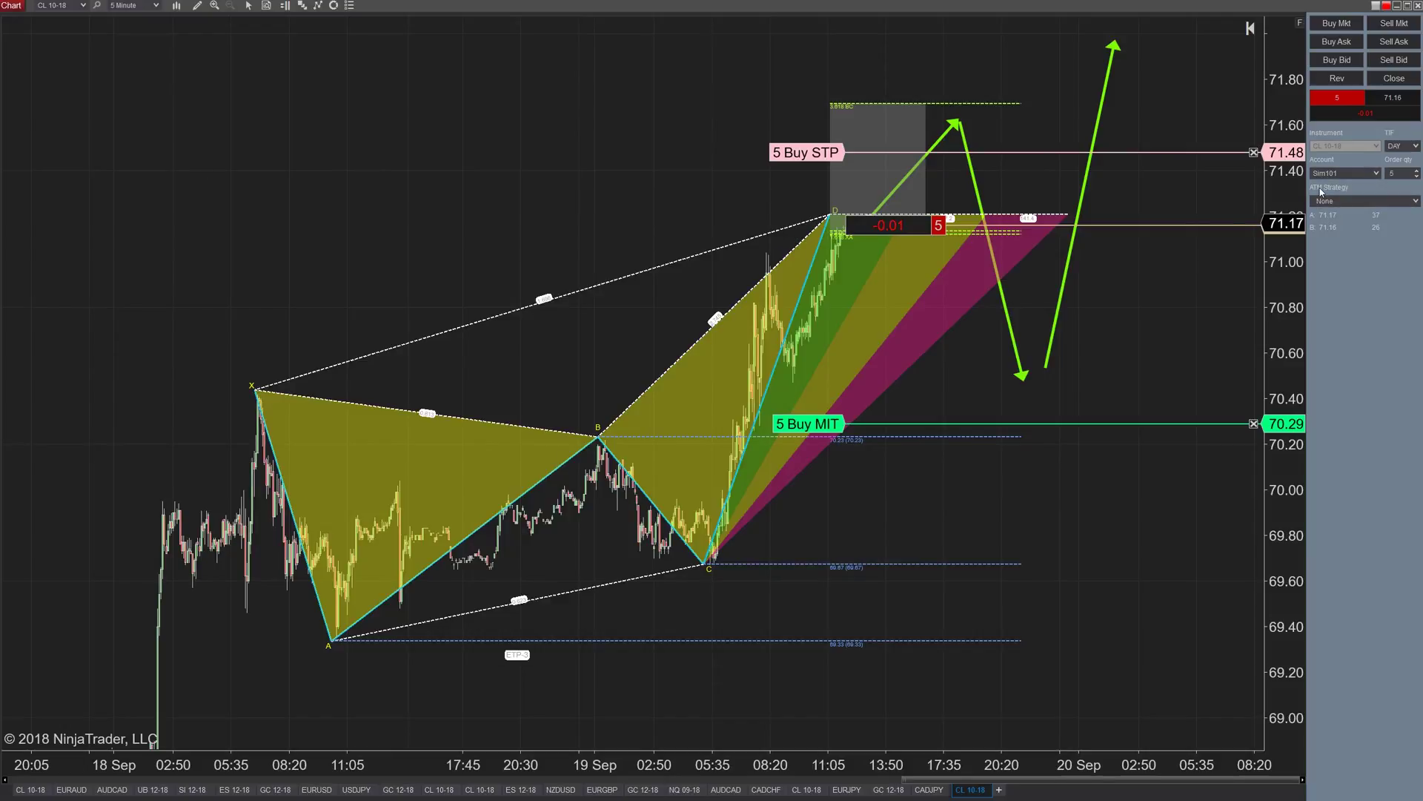
# Start a custom ATM strategy with ticks as the parameter type and a 25-tick stop loss
pyautogui.click(1341, 211)
pyautogui.click(1344, 216)
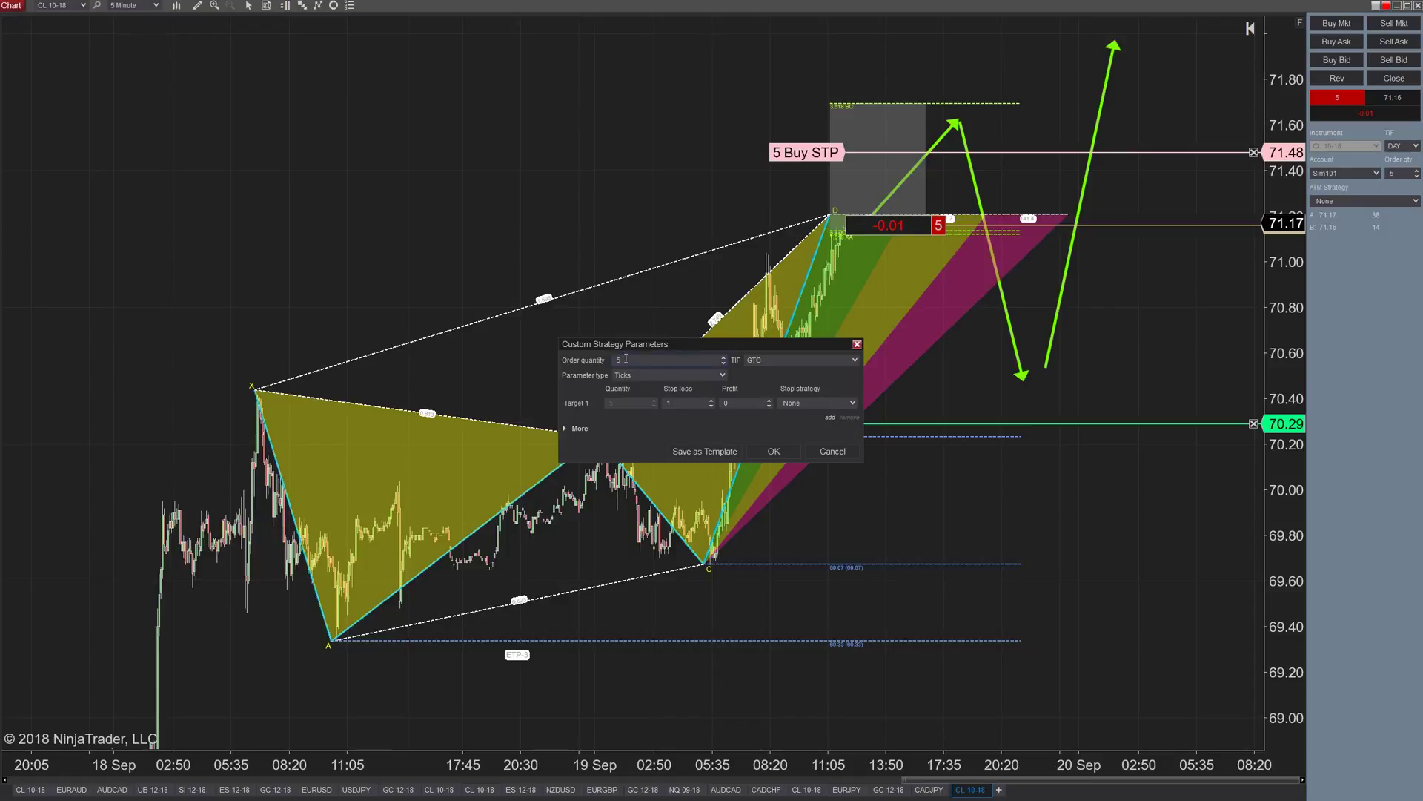
pyautogui.click(640, 376)
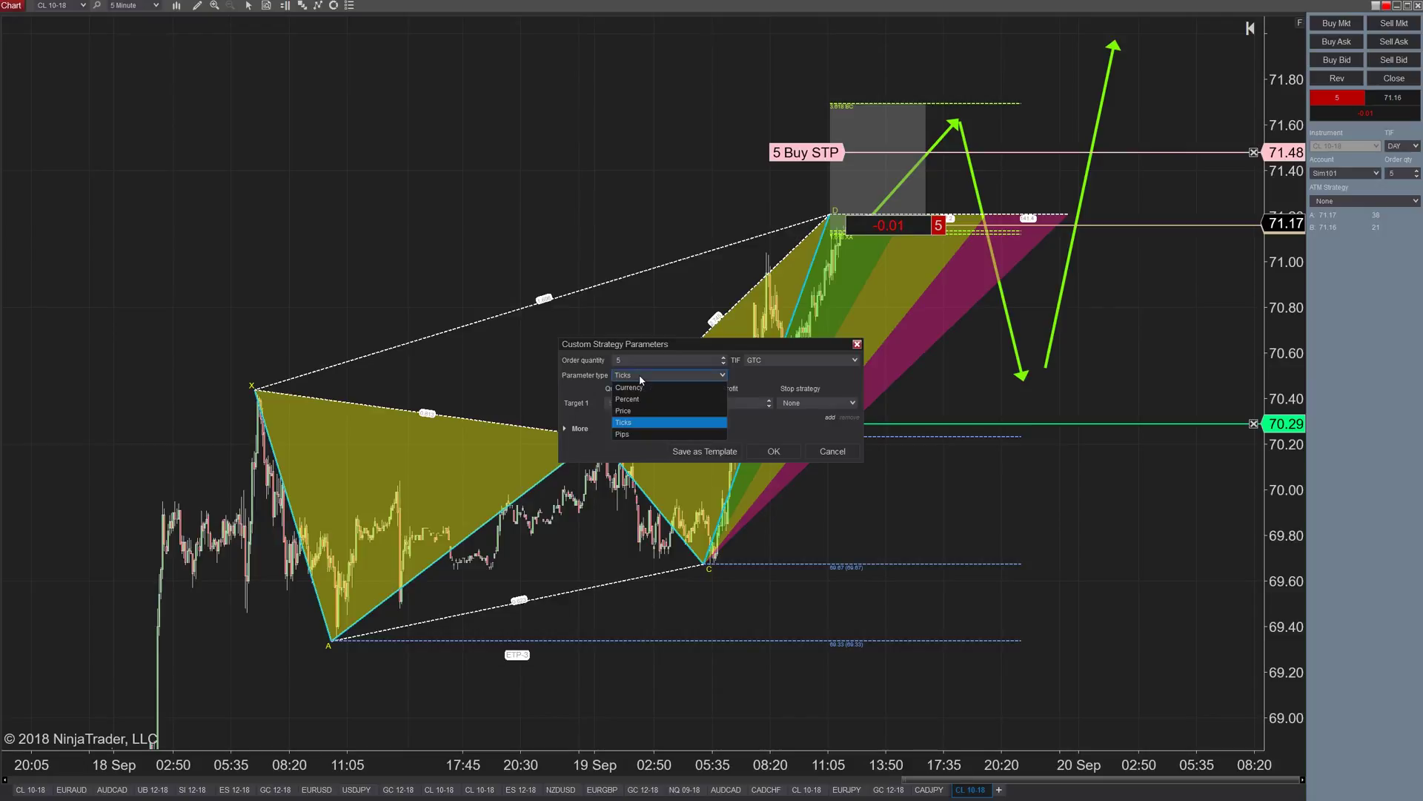
pyautogui.click(639, 376)
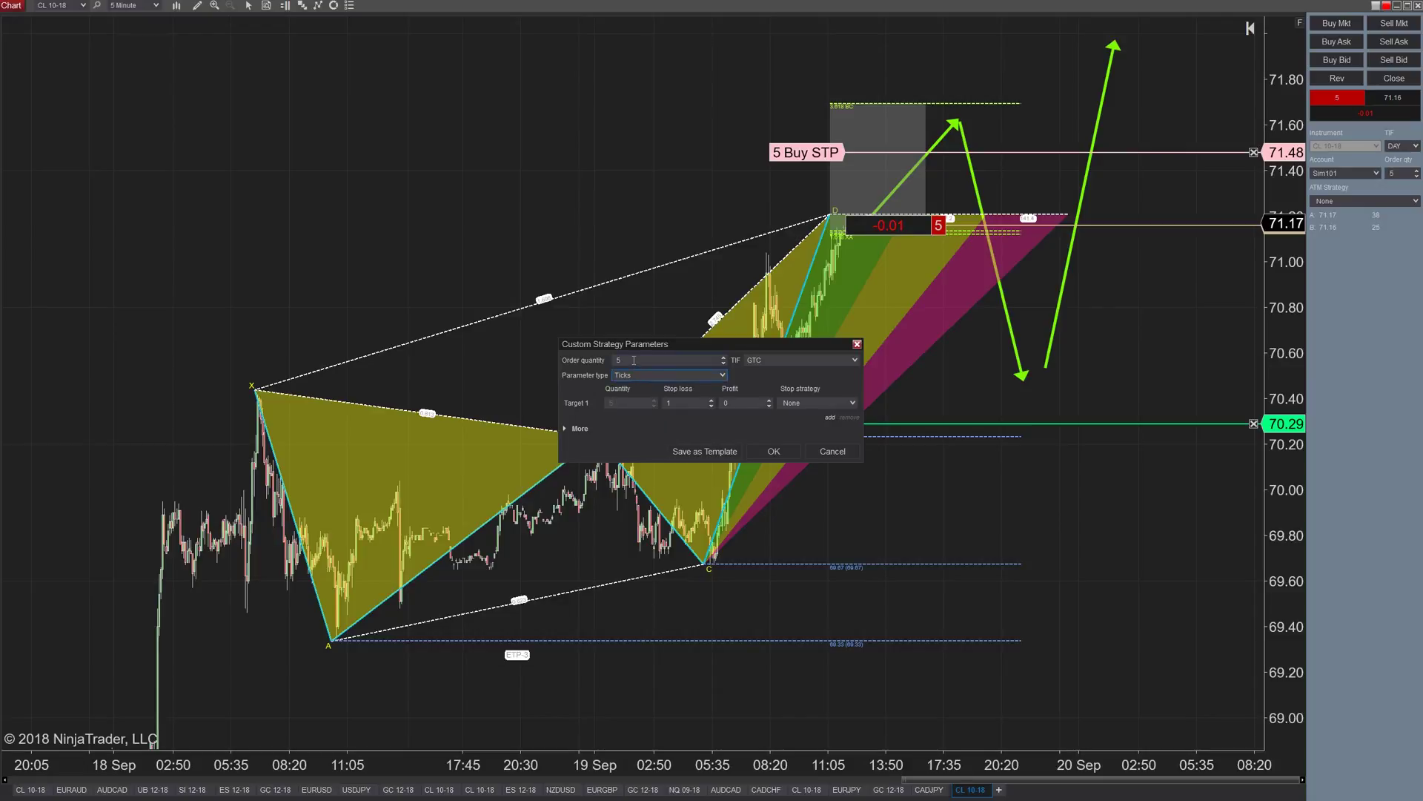
pyautogui.doubleClick(624, 360)
pyautogui.click(664, 401)
# Save the custom strategy as the template ATM-25TickStop and accept it as the active ATM strategy
pyautogui.click(704, 452)
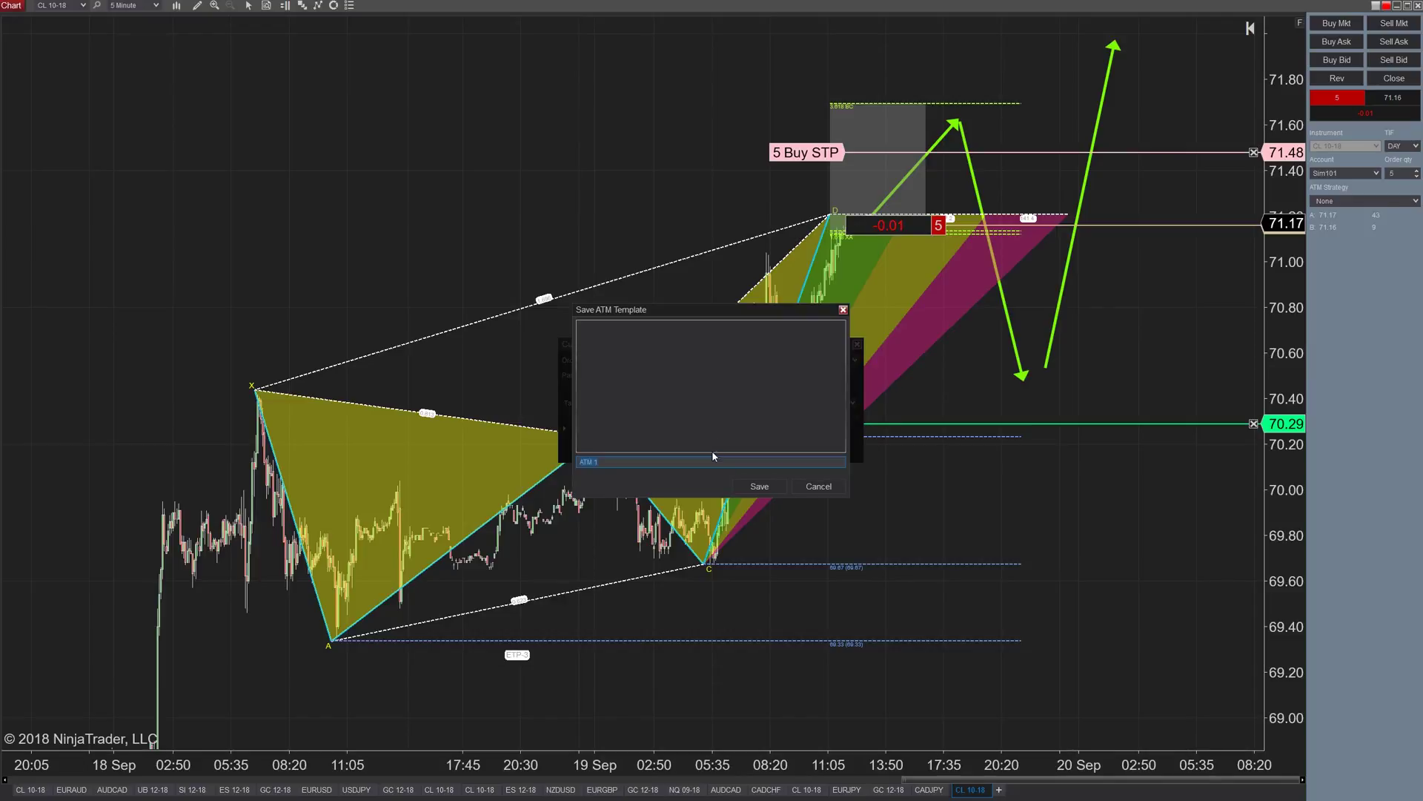
pyautogui.write('ATM-25TickStop')
pyautogui.click(761, 485)
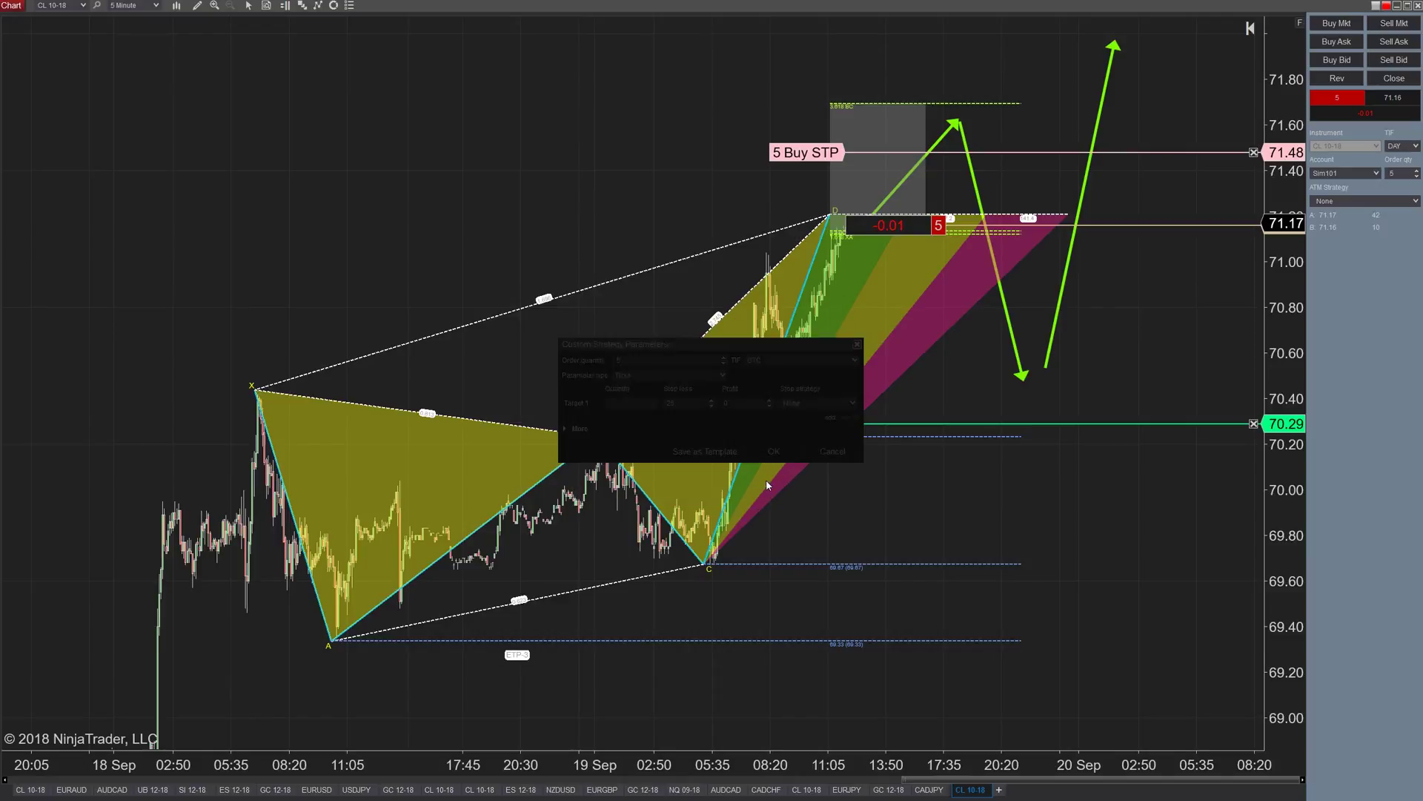
pyautogui.click(767, 452)
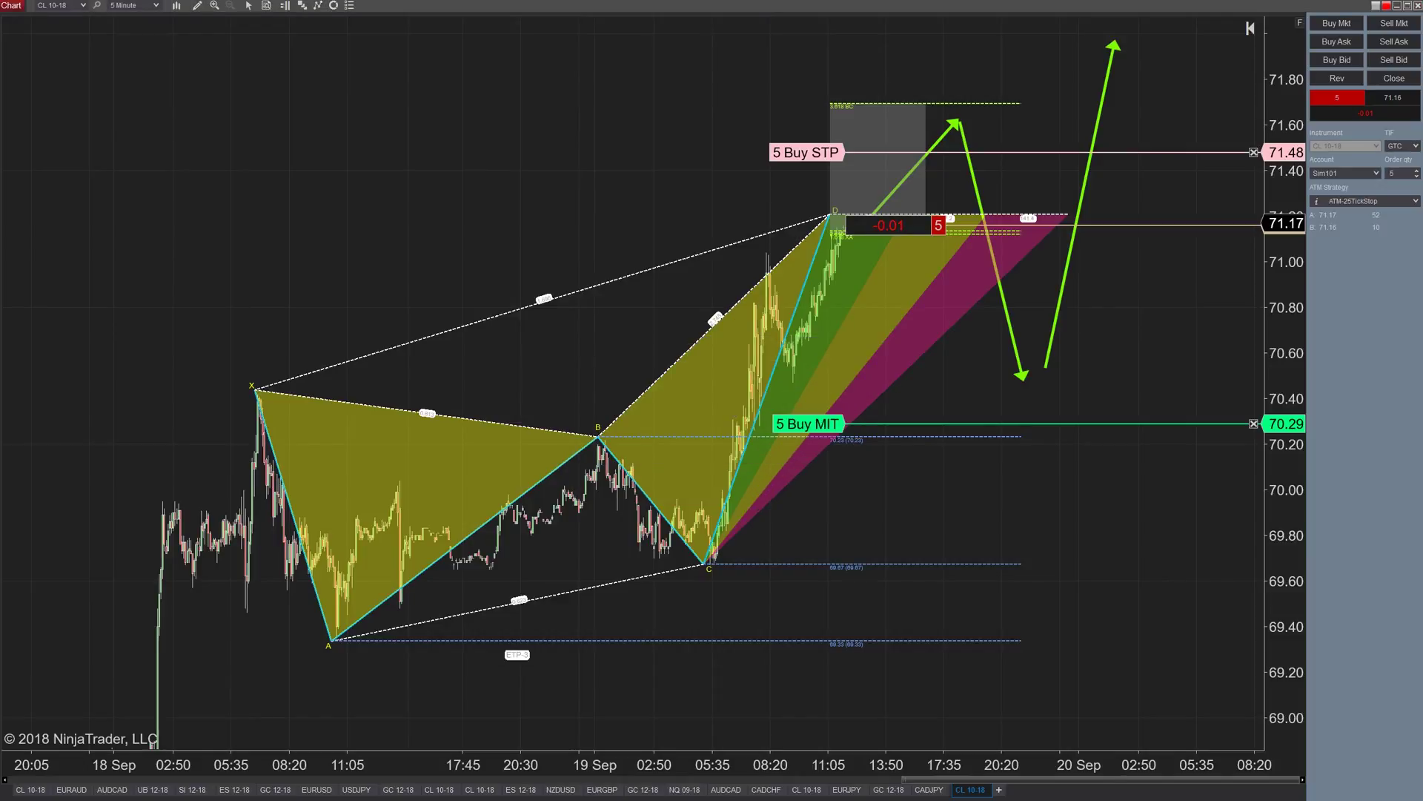
# Apply the ATM-25TickStop strategy to the open short CL 10-18 position in the Control Center, and return to the chart
pyautogui.hotkey('alt', 'Tab')
pyautogui.moveTo(843, 184); pyautogui.dragTo(888, 178)
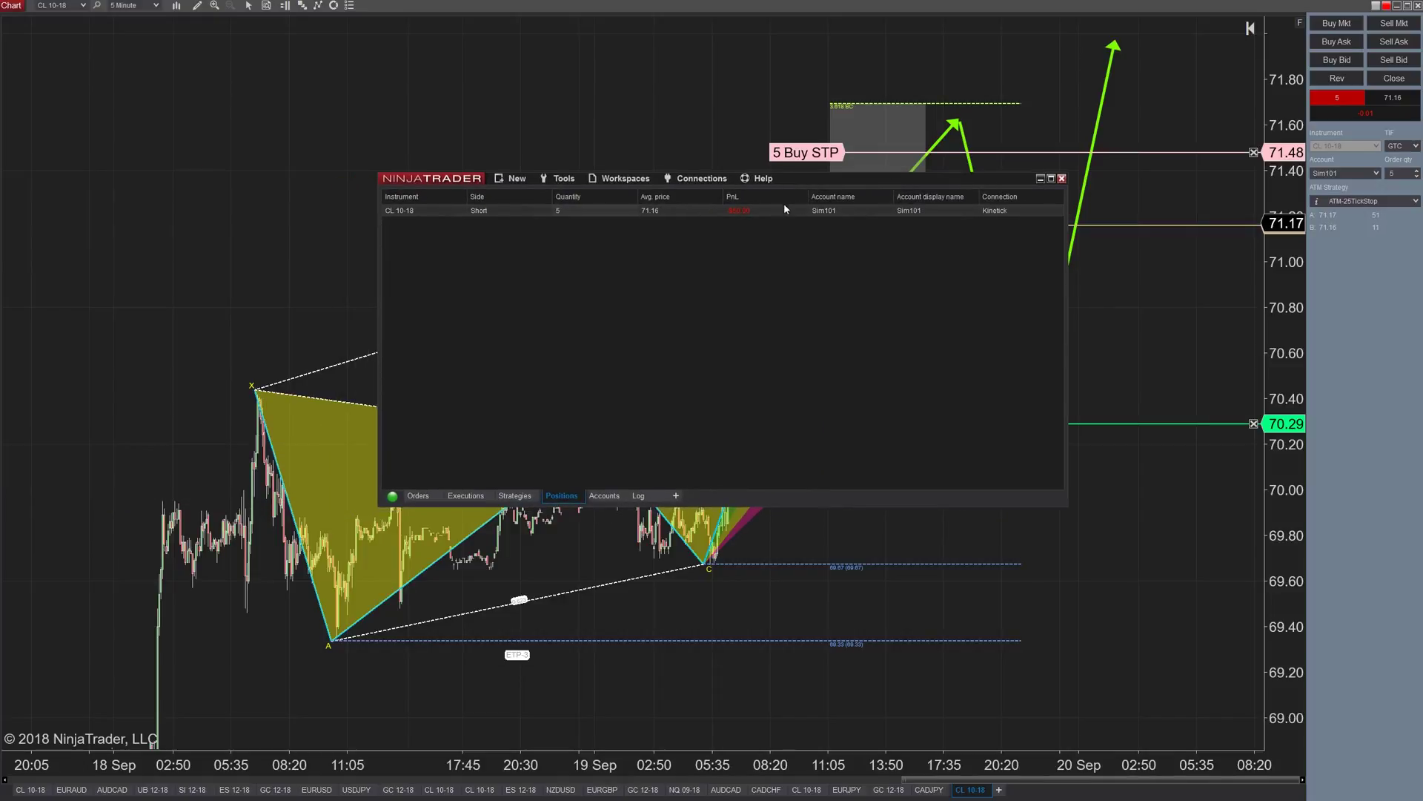
pyautogui.rightClick(677, 209)
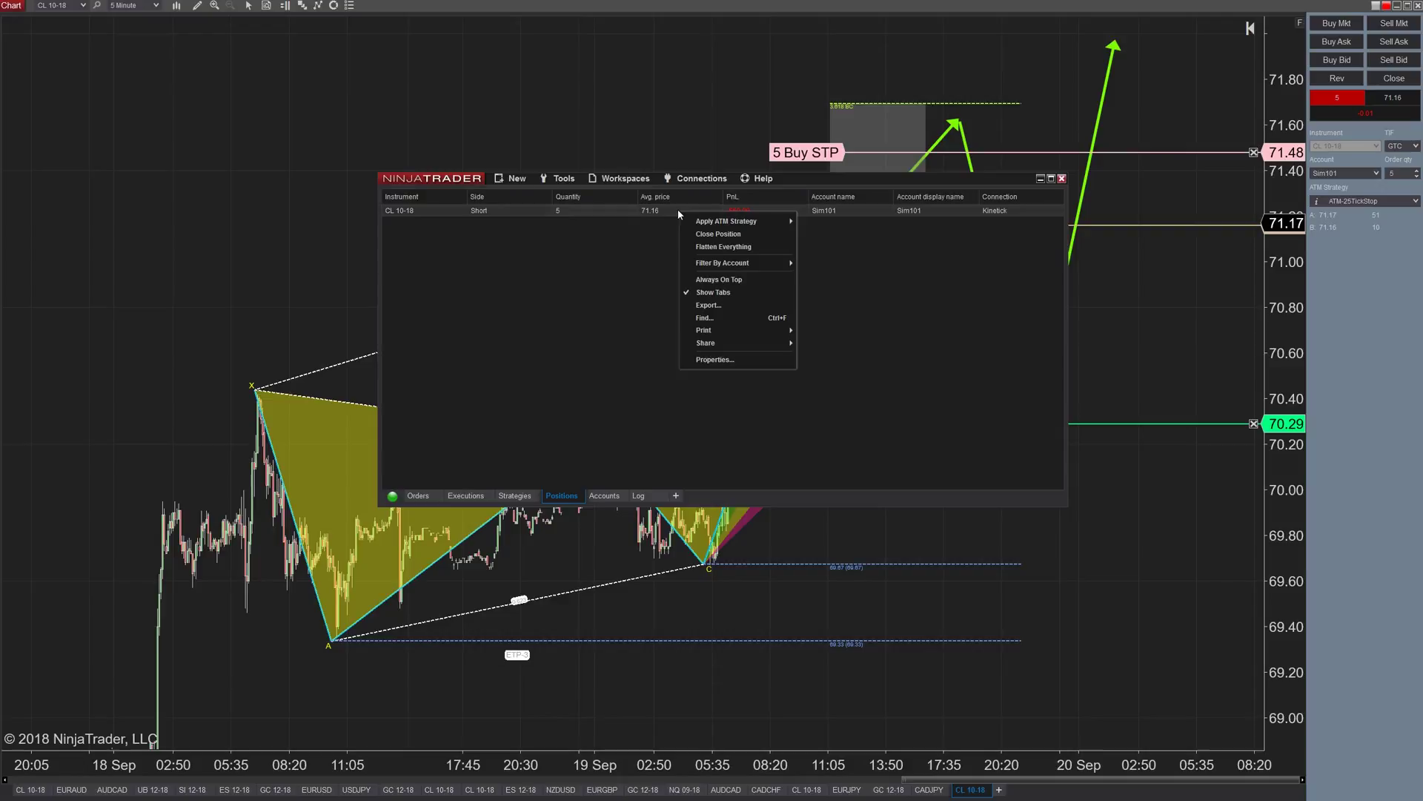
pyautogui.moveTo(746, 224)
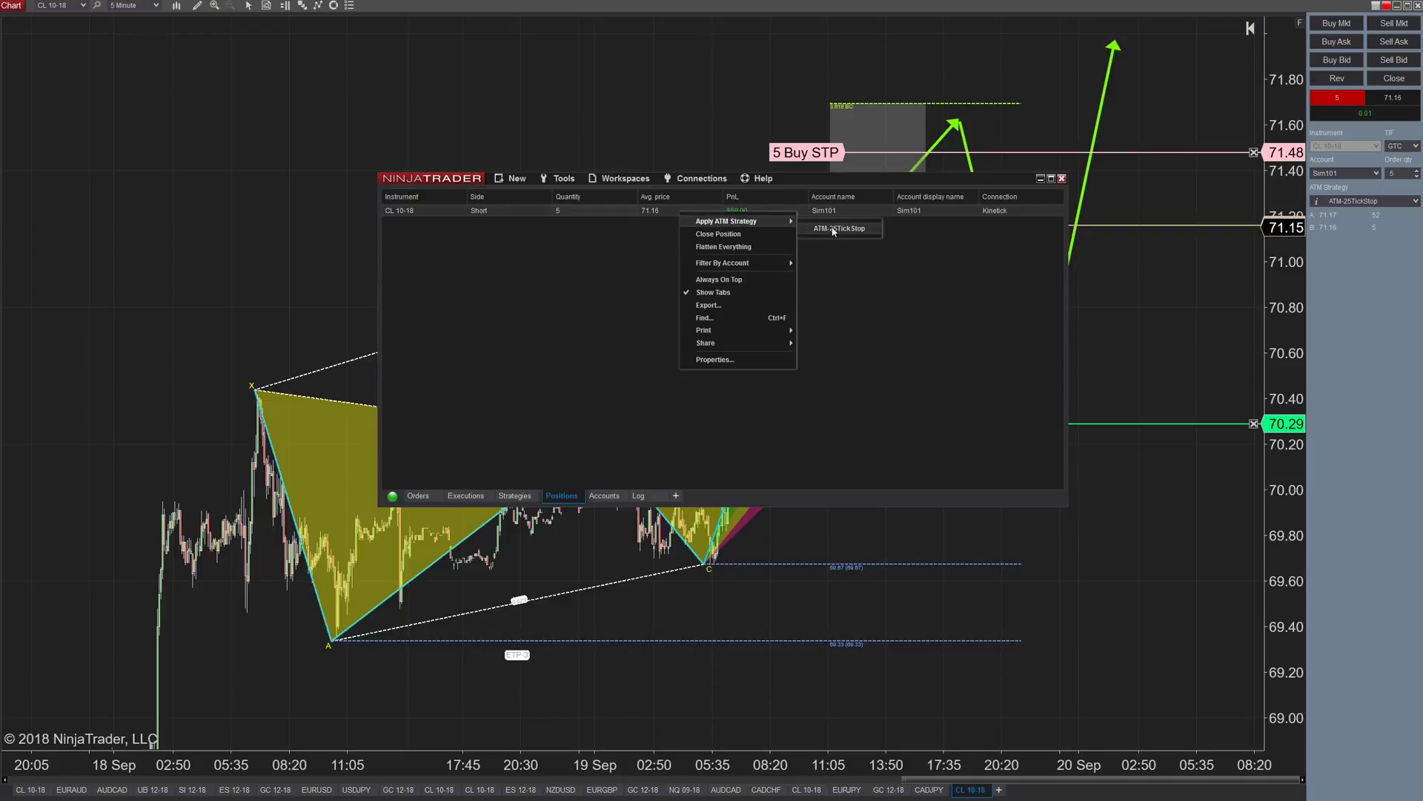
pyautogui.click(833, 229)
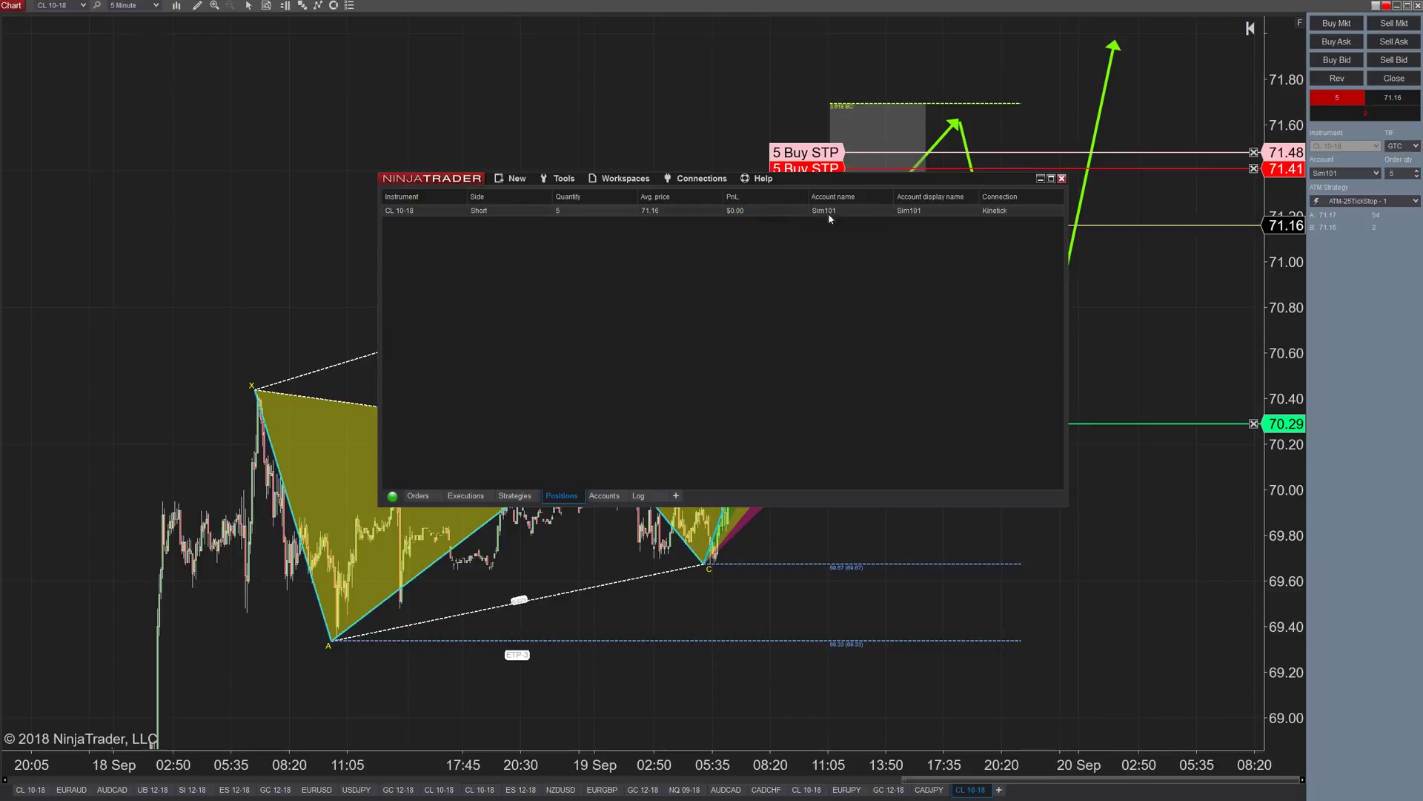
pyautogui.click(824, 177)
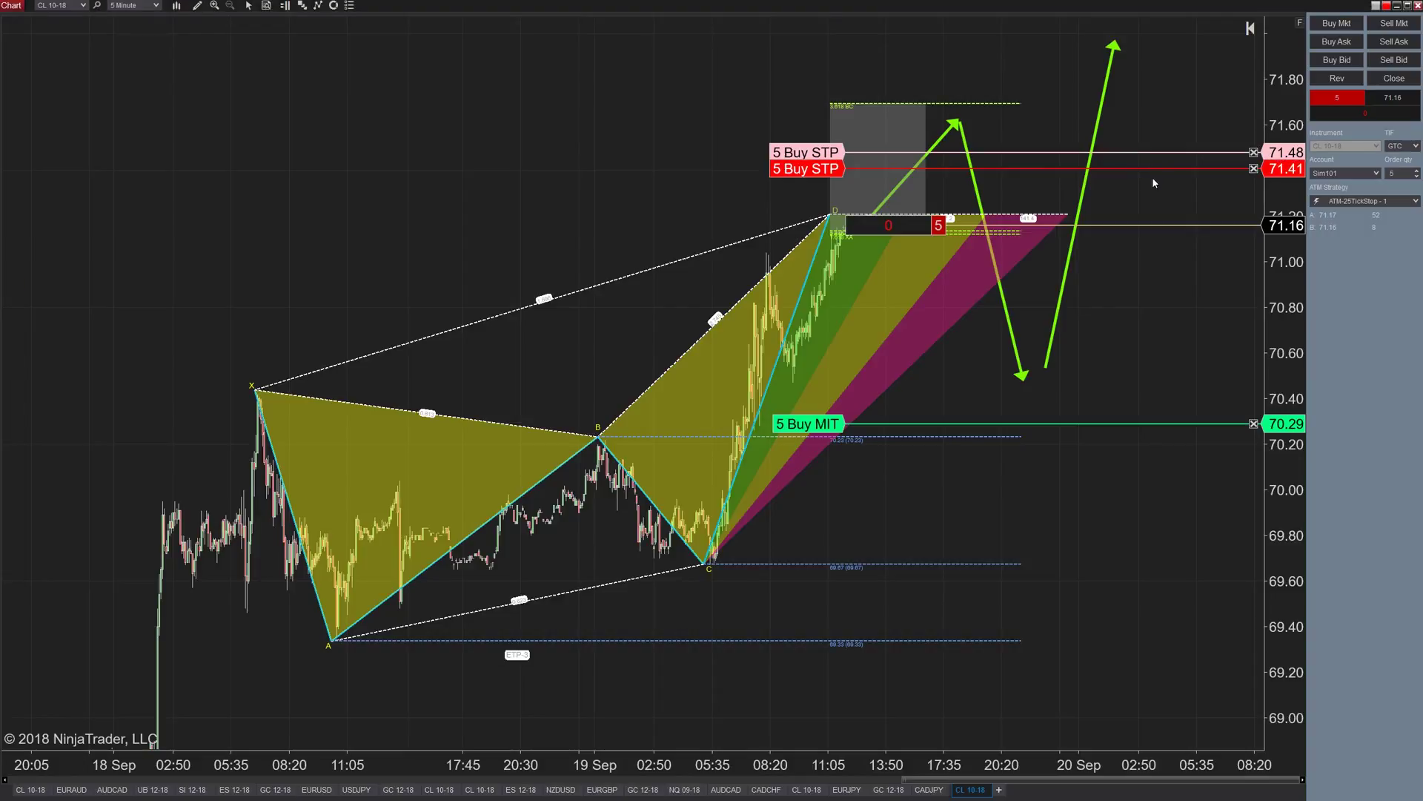
# Cancel the separate 5-contract buy stop order at 71.48 and close the short CL 10-18 position
pyautogui.click(1253, 152)
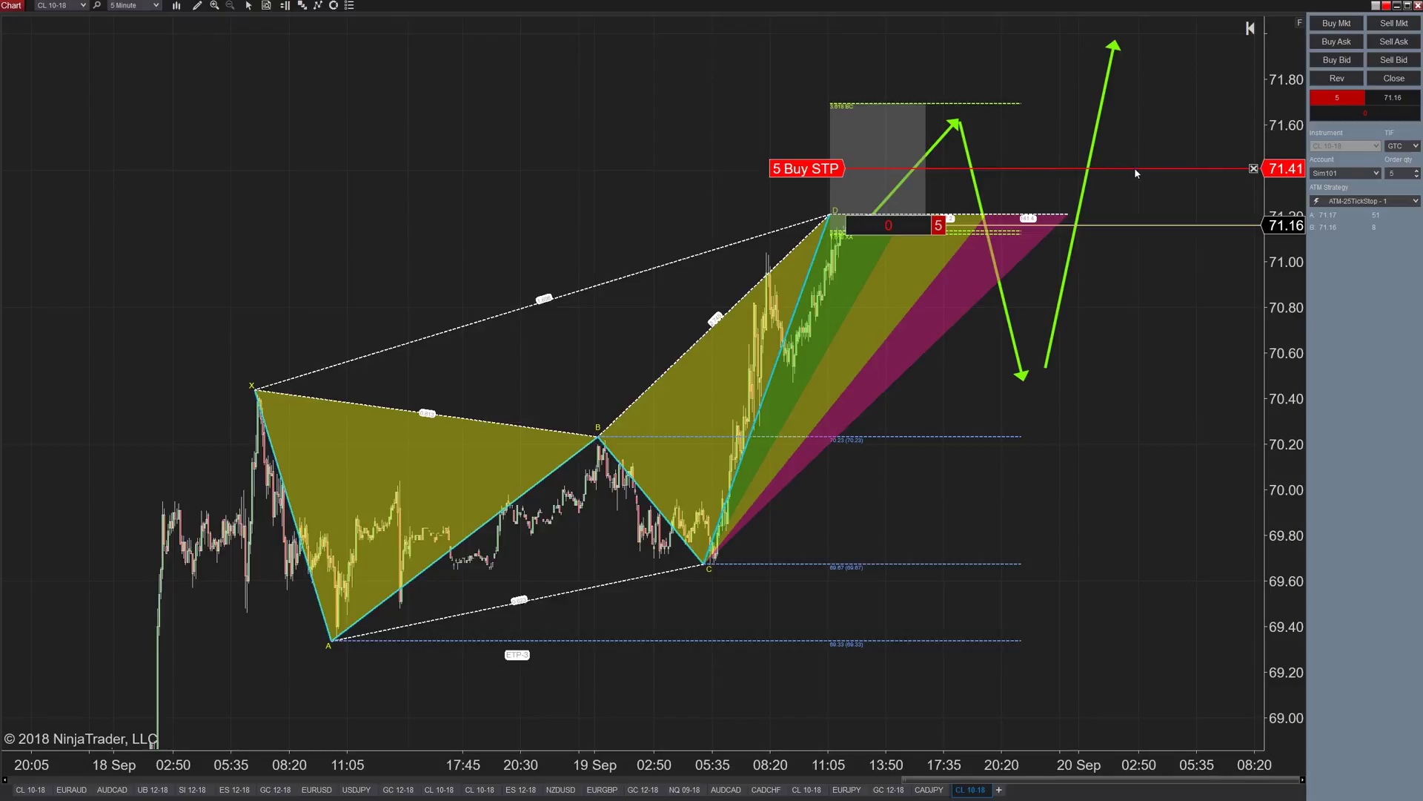
pyautogui.hotkey('alt', 'Tab')
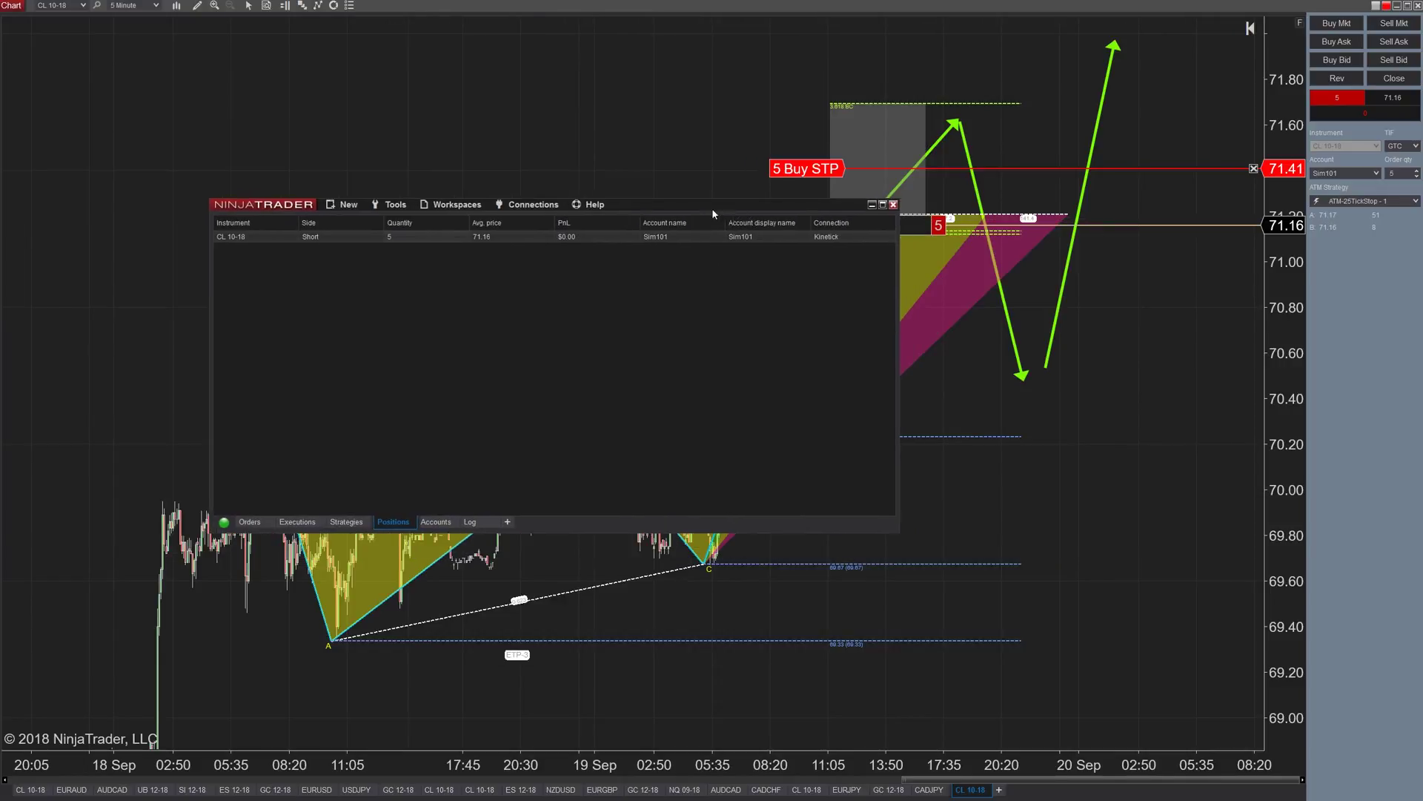
pyautogui.hotkey('alt', 'Tab')
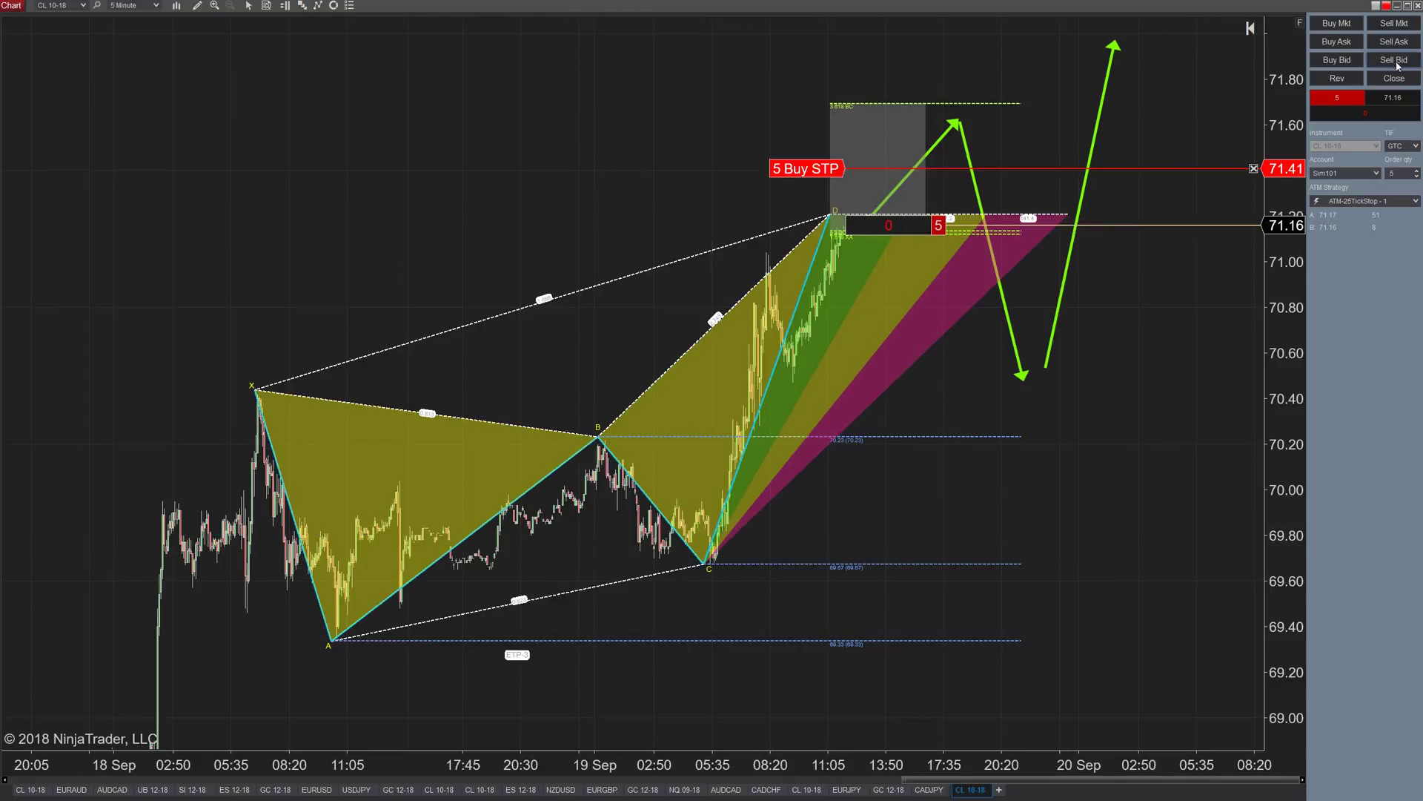
pyautogui.click(1373, 80)
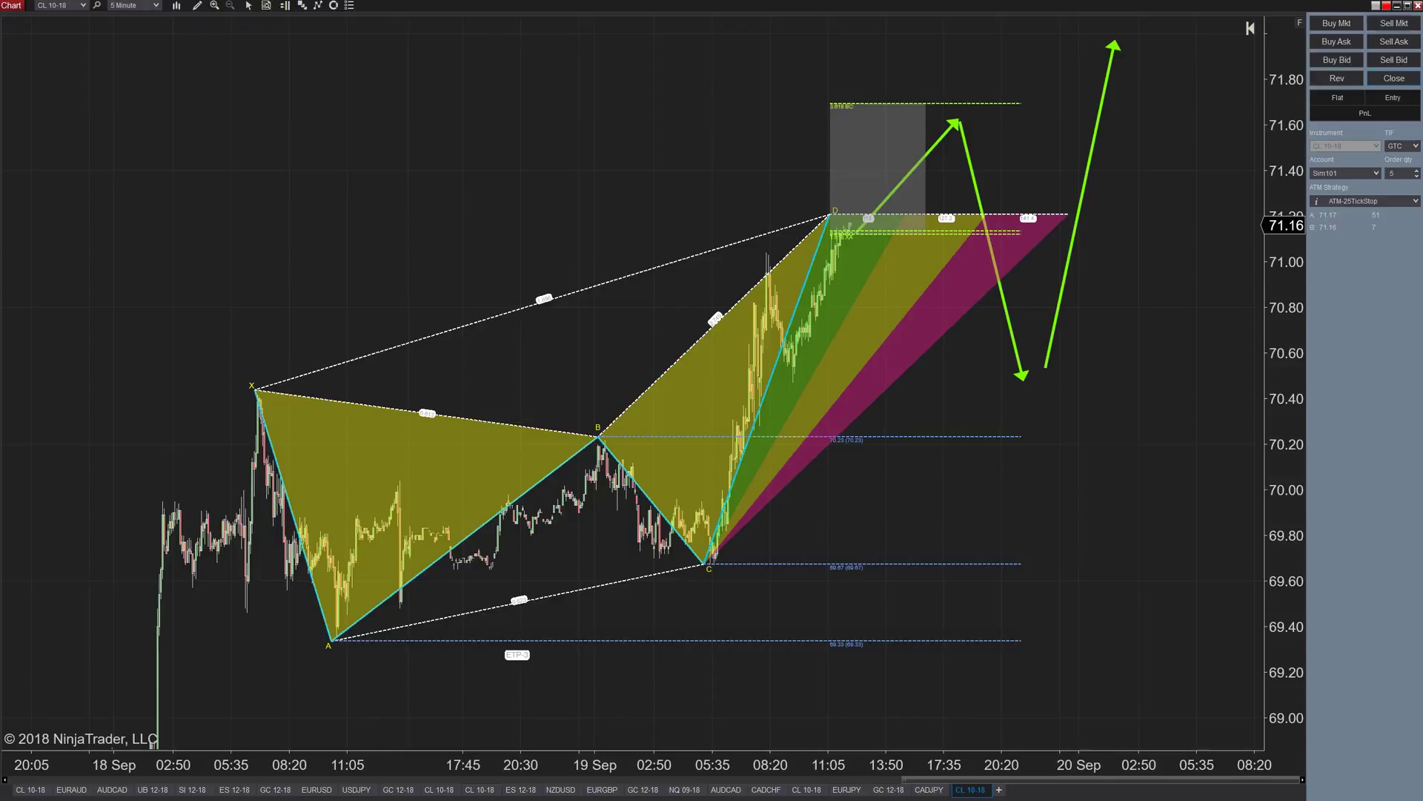
# Sell 5 contracts at market with the ATM-25TickStop strategy active, and set the ATM strategy selection to None
pyautogui.click(1397, 24)
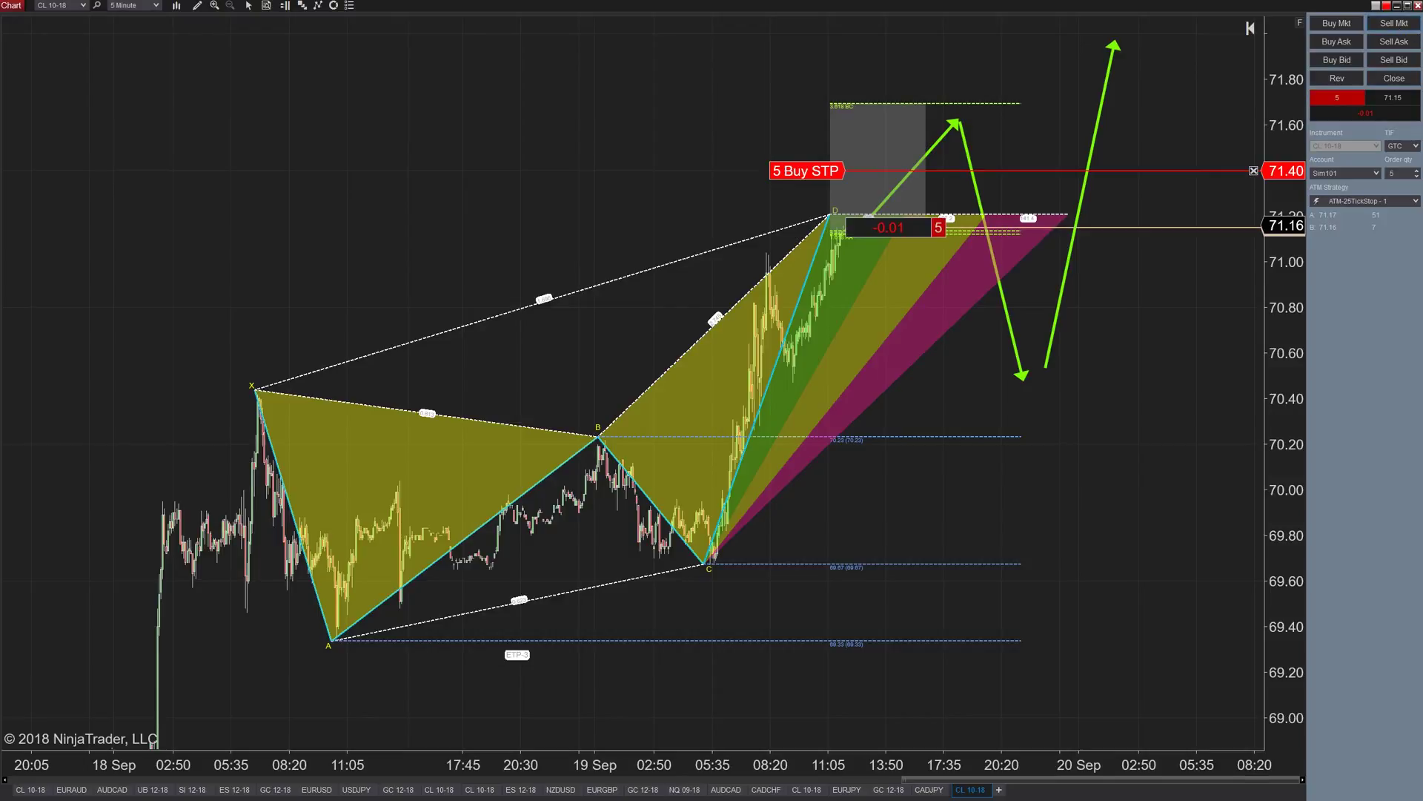
pyautogui.click(1374, 201)
pyautogui.click(1373, 214)
pyautogui.click(1353, 202)
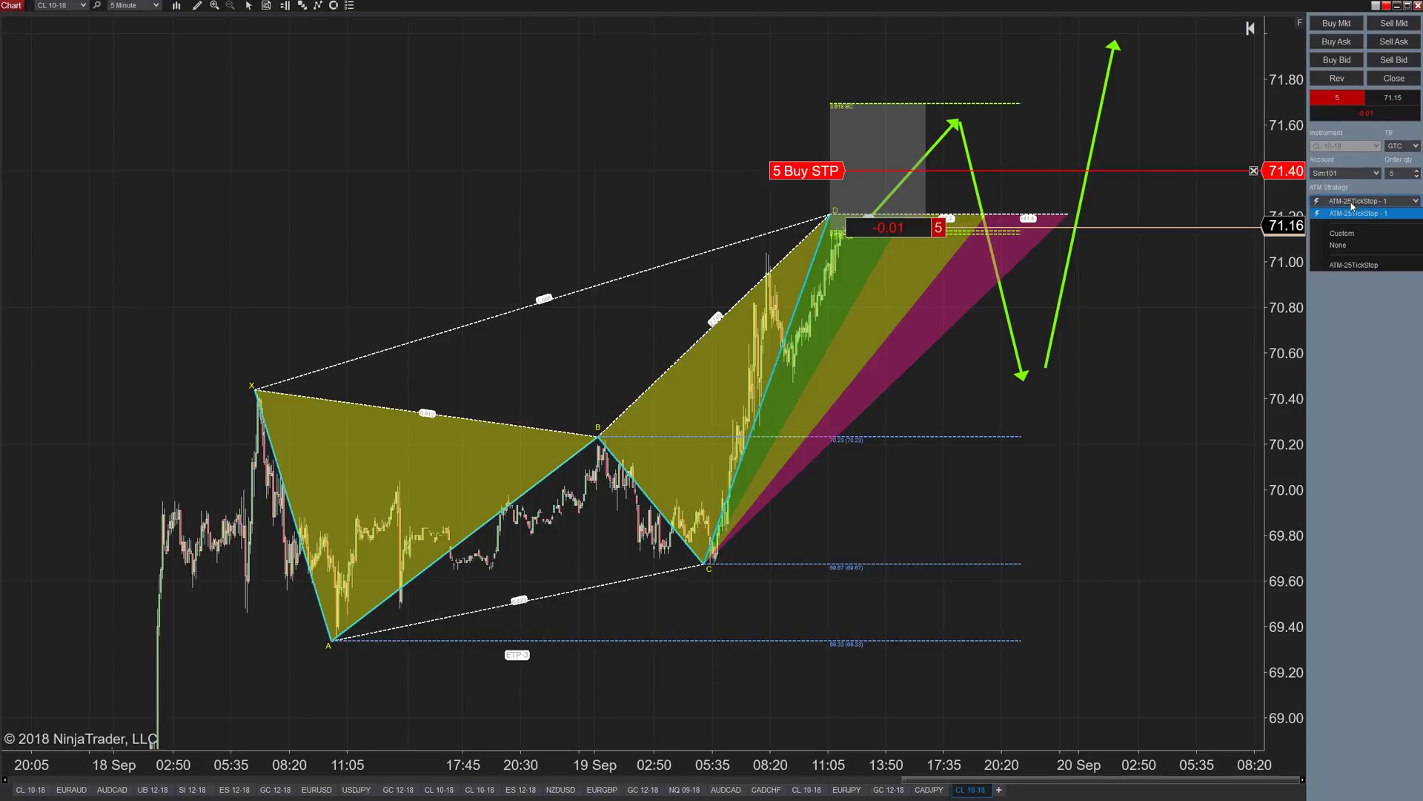
pyautogui.click(1339, 244)
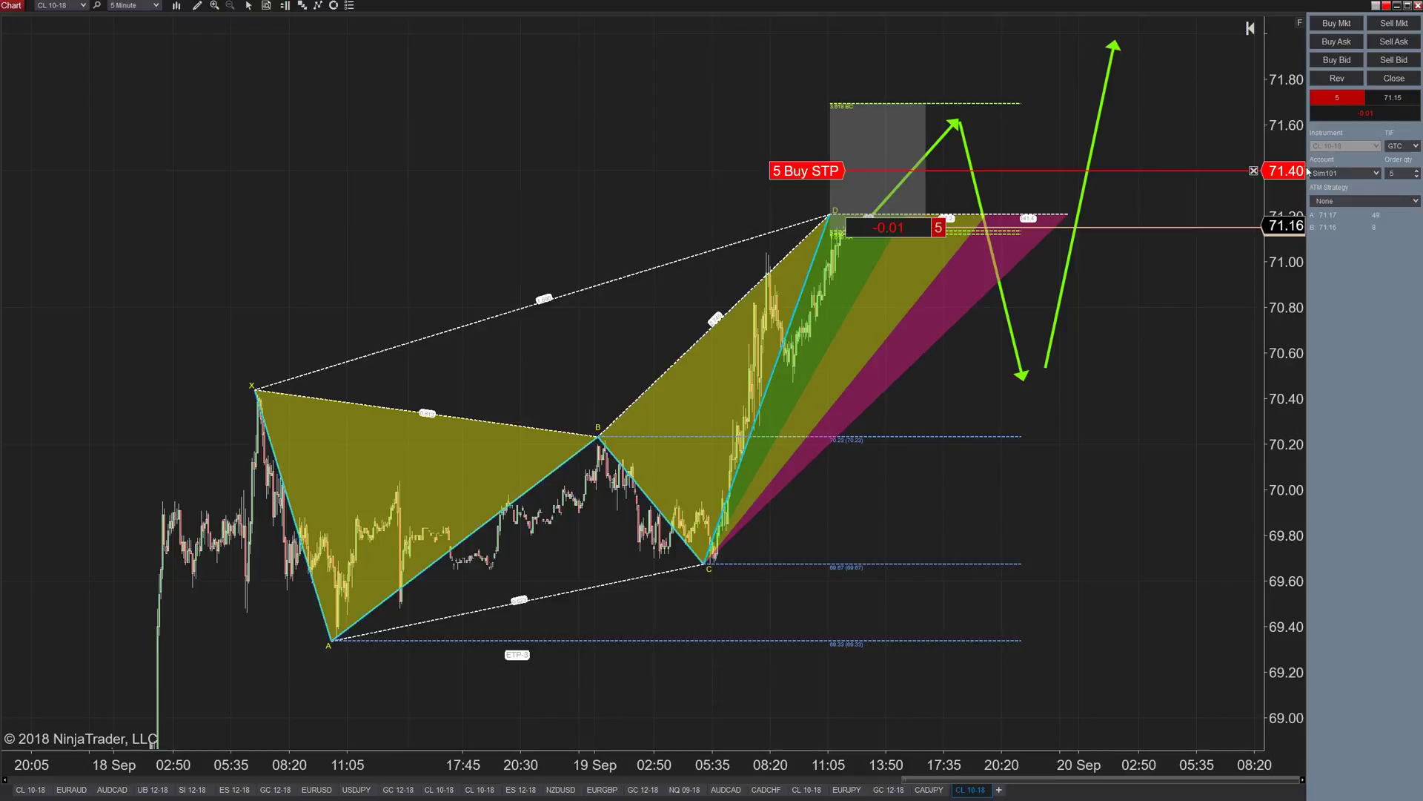
# Cancel the buy stop at 71.40 and replace the open short with a new 5-contract market short without an ATM strategy
pyautogui.click(1253, 171)
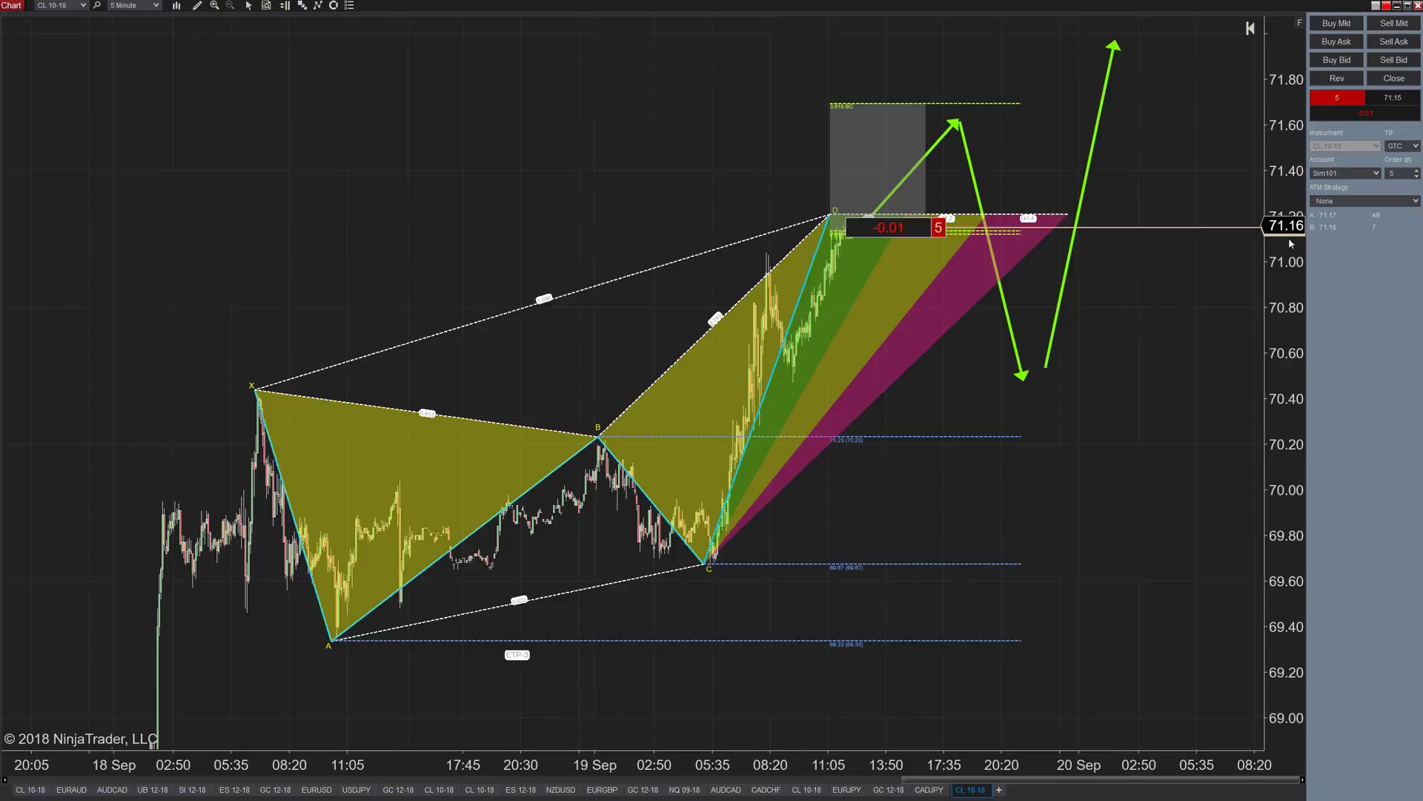
pyautogui.click(1393, 78)
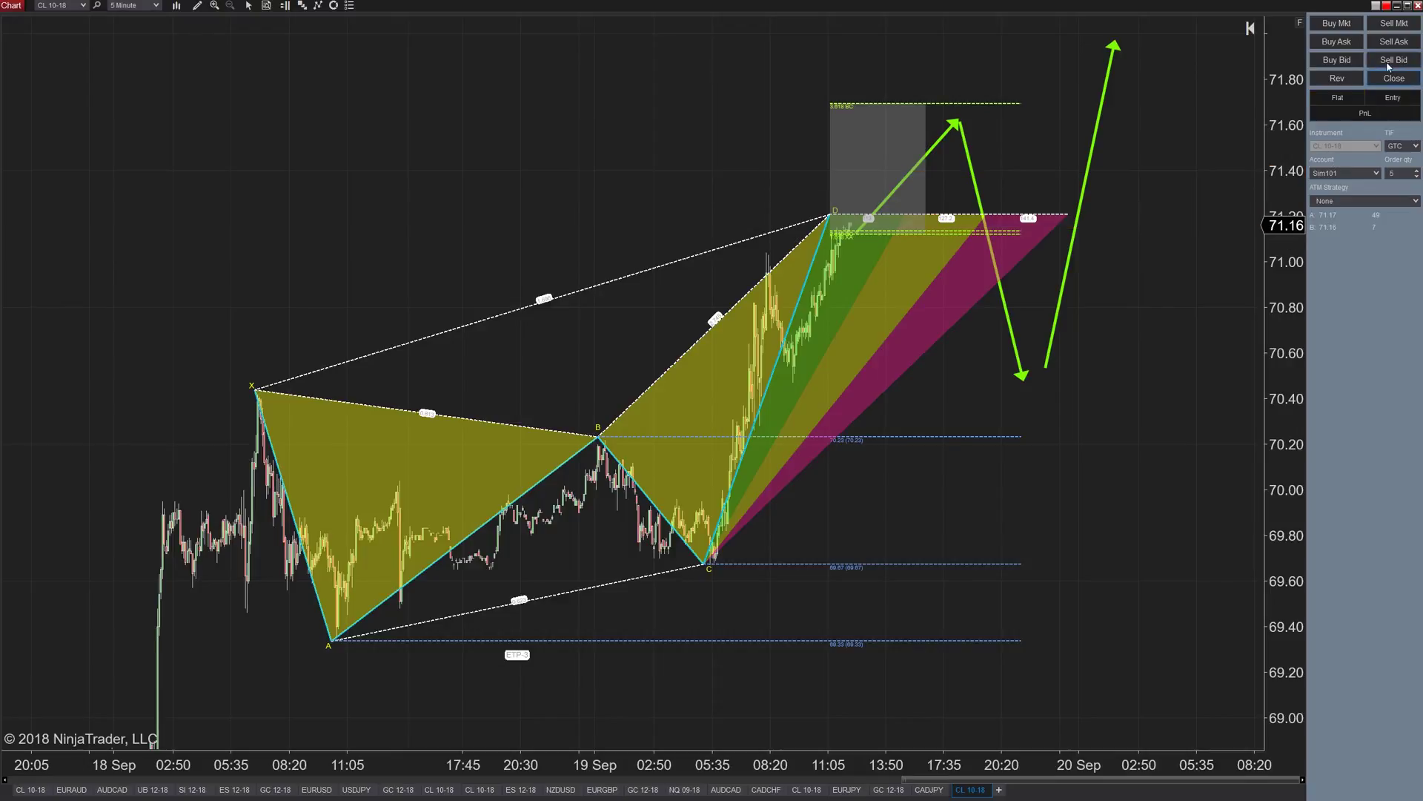
pyautogui.click(1393, 23)
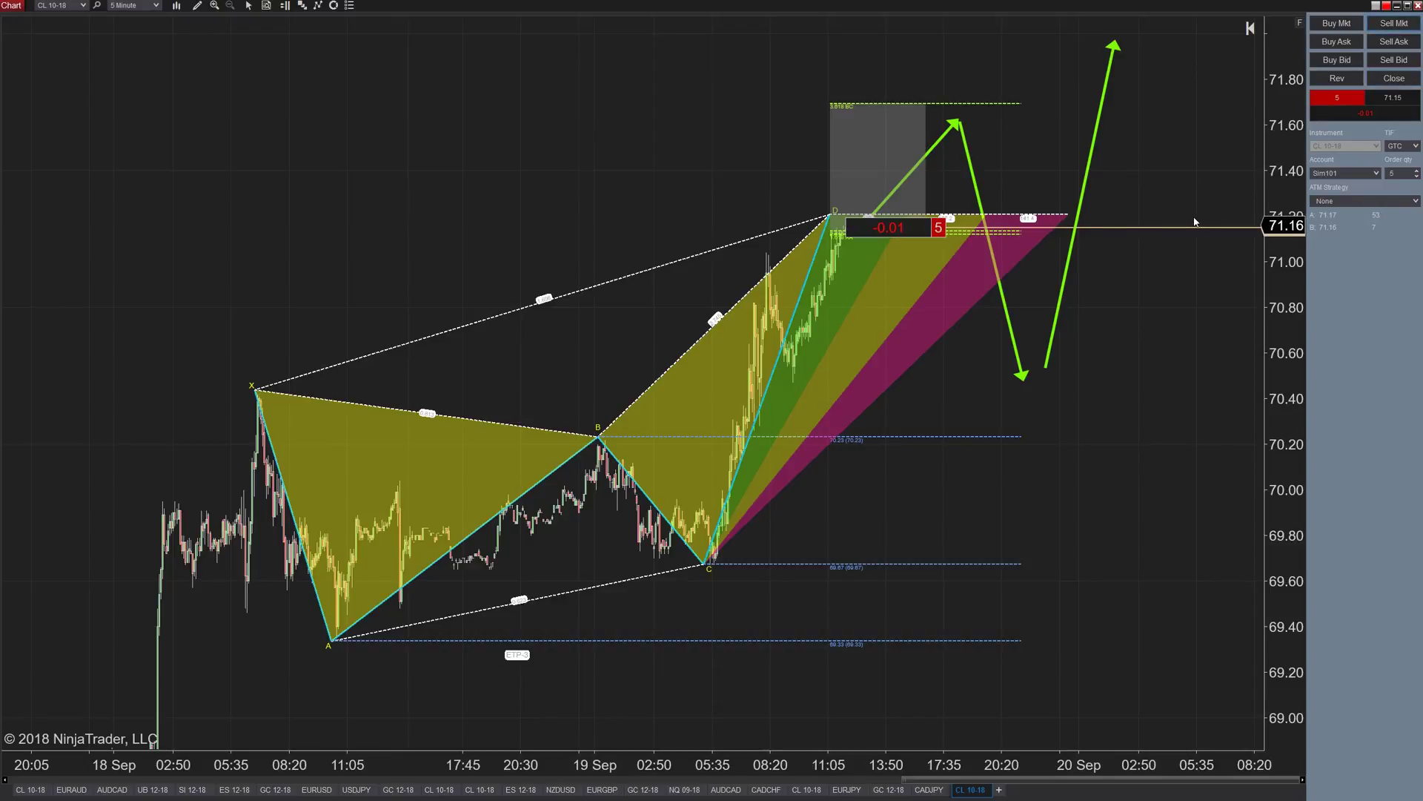
# Close the unprotected short position and re-enter short 5 contracts at market with the ATM-25TickStop strategy selected
pyautogui.click(1394, 78)
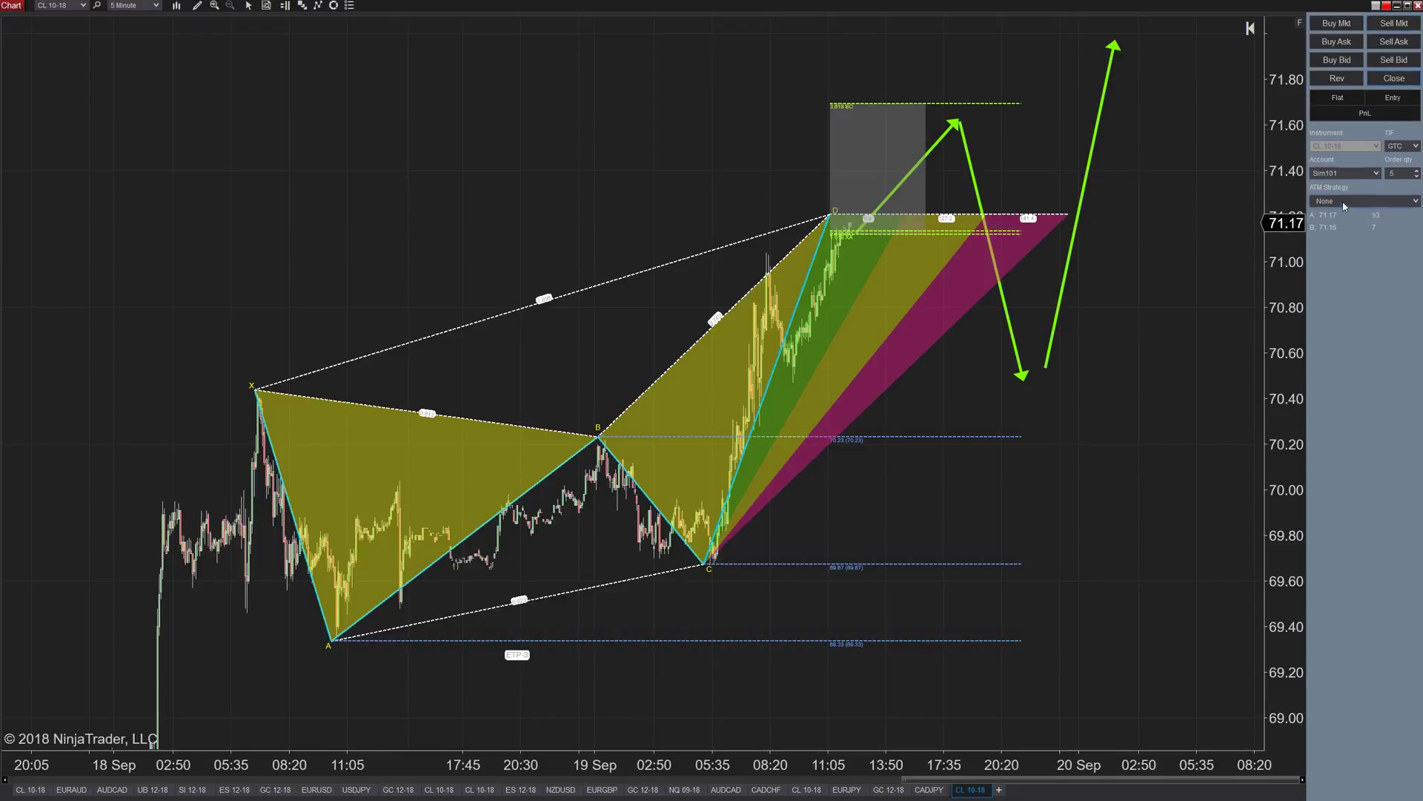
pyautogui.click(1365, 201)
pyautogui.click(1354, 247)
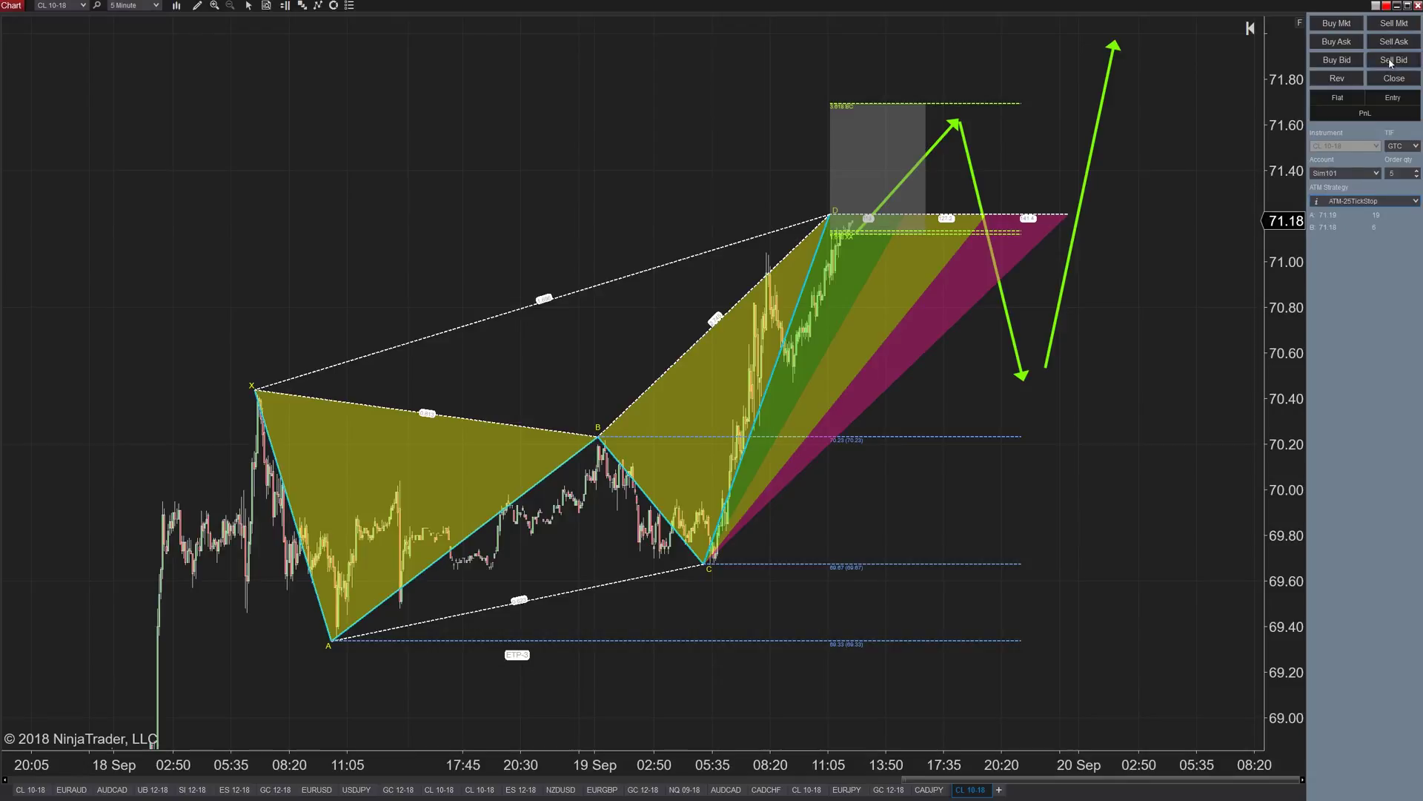
pyautogui.click(1394, 23)
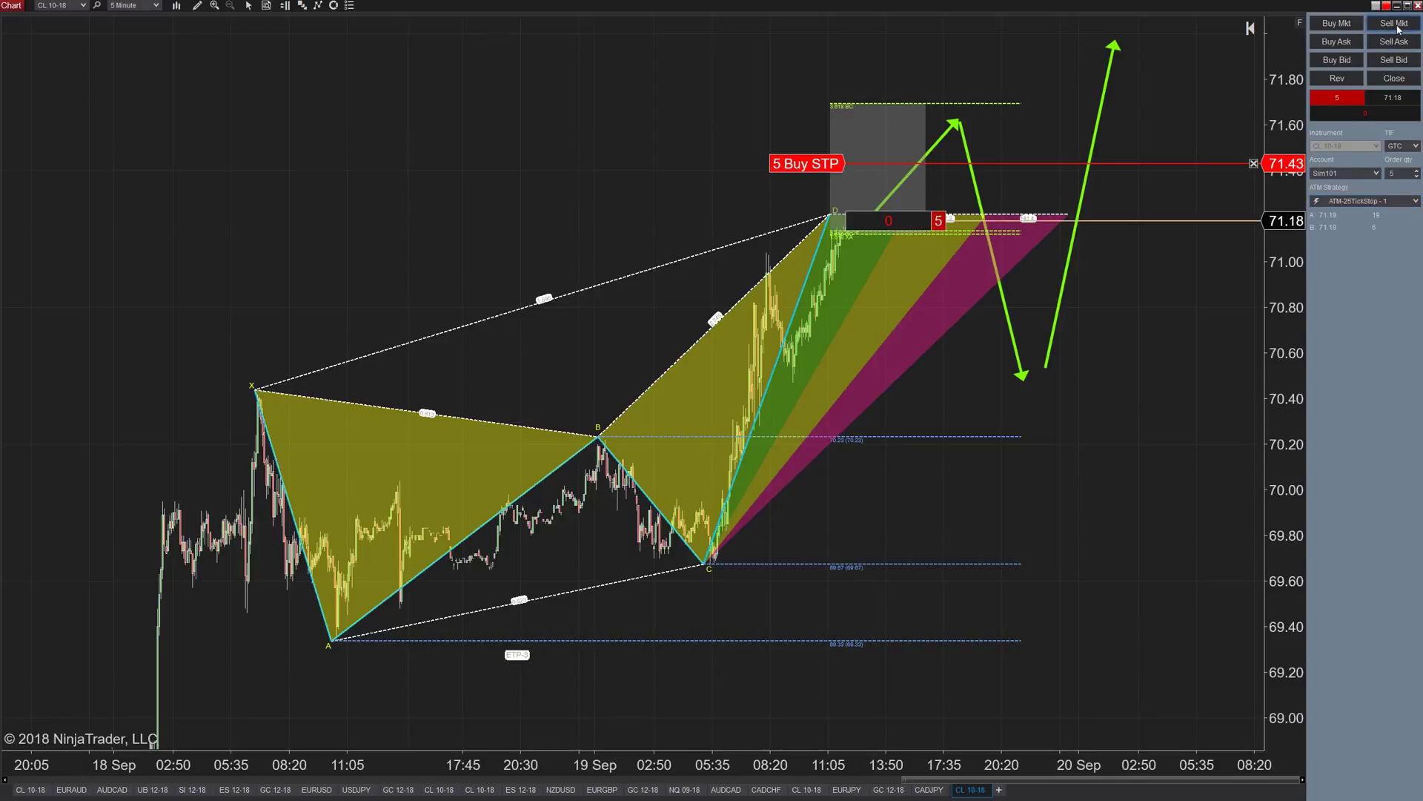
# Cancel the 5-contract buy stop order at 71.43 and close the short position
pyautogui.click(1254, 163)
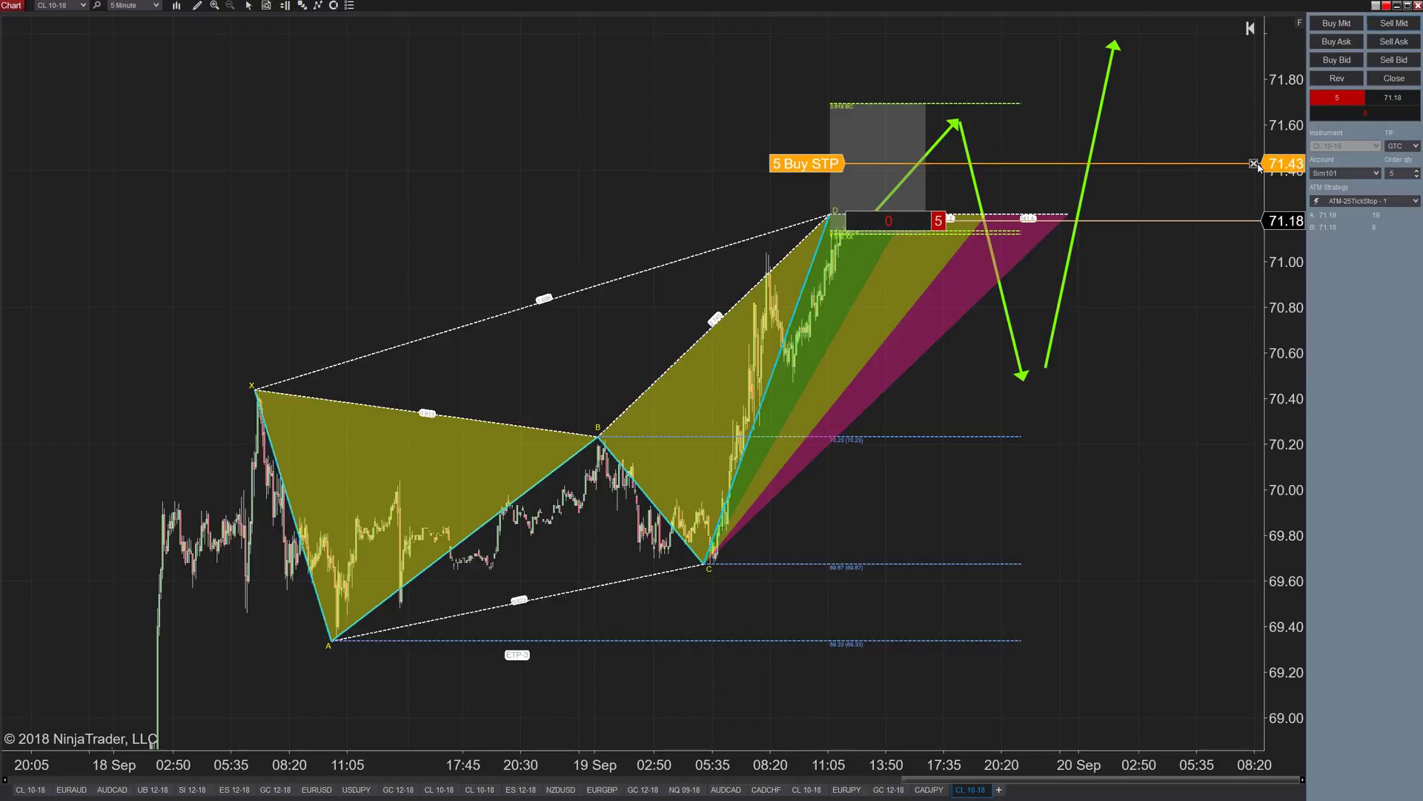
pyautogui.click(1392, 78)
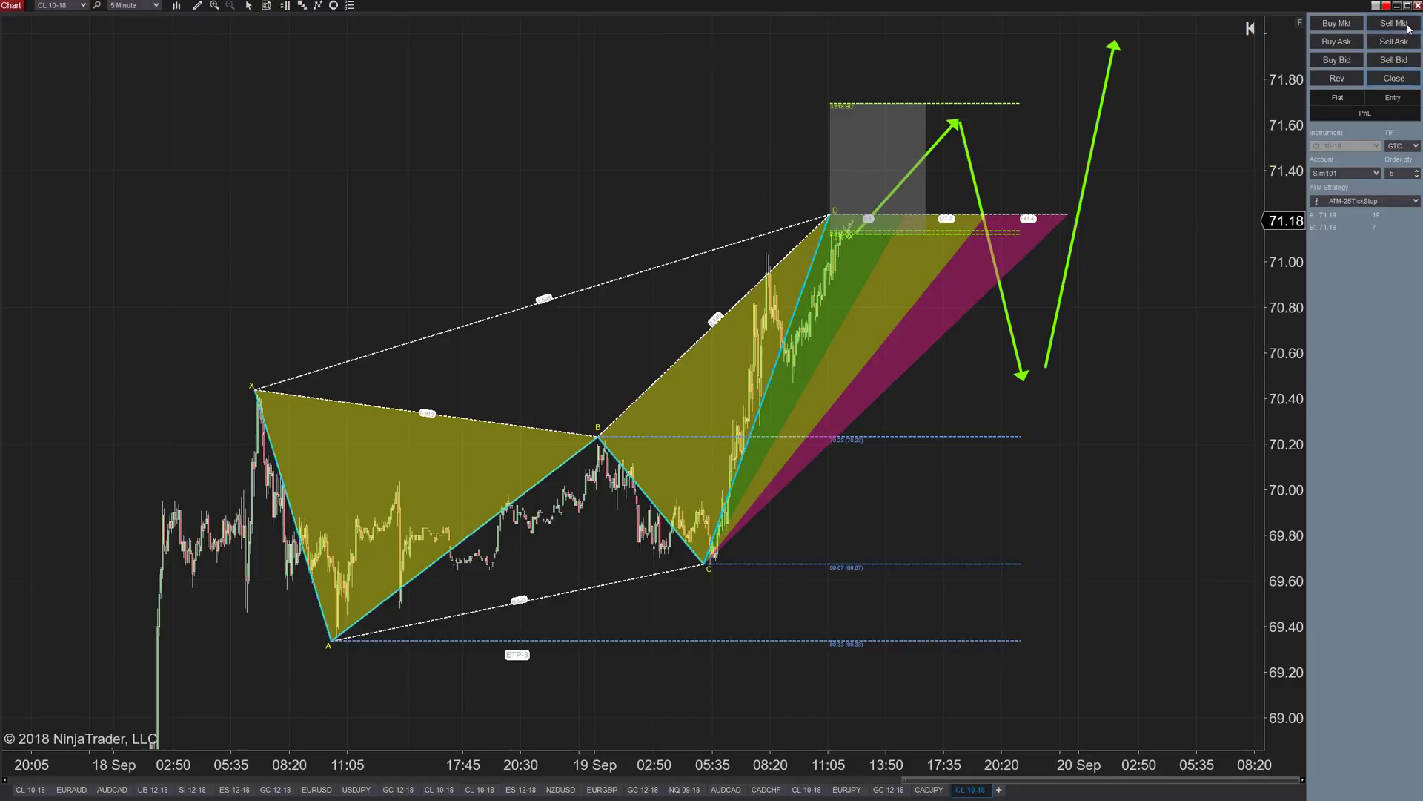
# Set the ATM strategy selection to None and sell 5 CL 10-18 contracts at market
pyautogui.click(1402, 210)
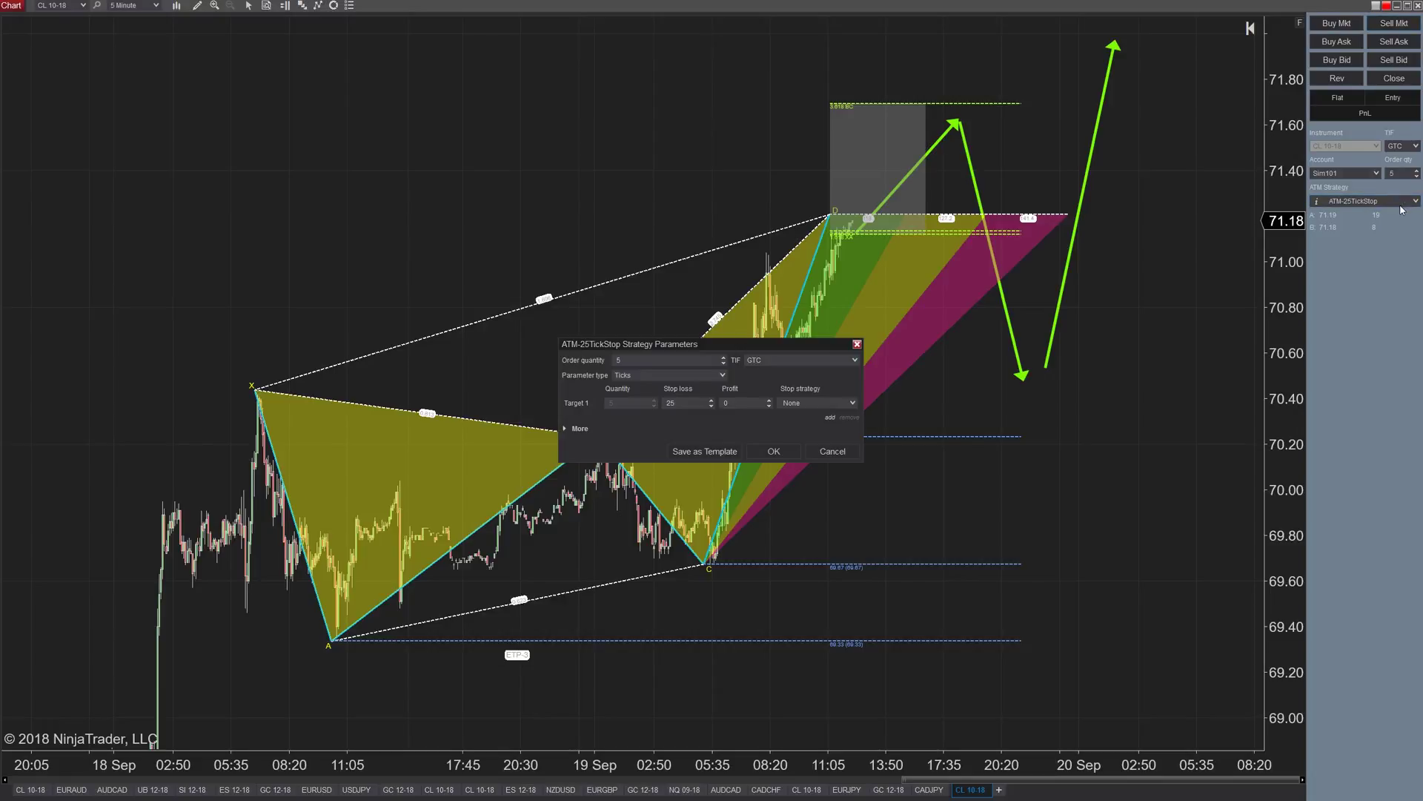
pyautogui.click(858, 344)
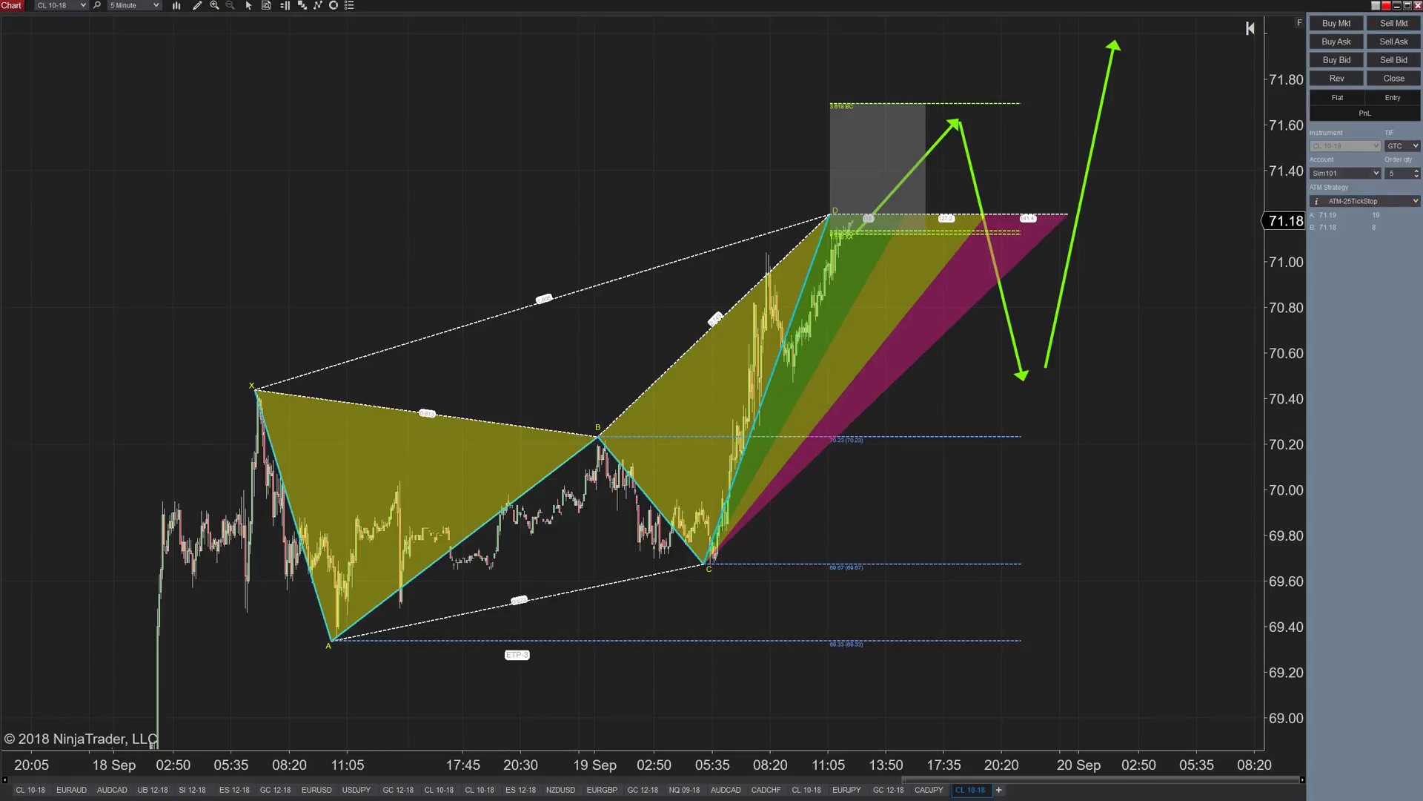
pyautogui.click(1363, 197)
pyautogui.click(1369, 212)
pyautogui.click(1394, 23)
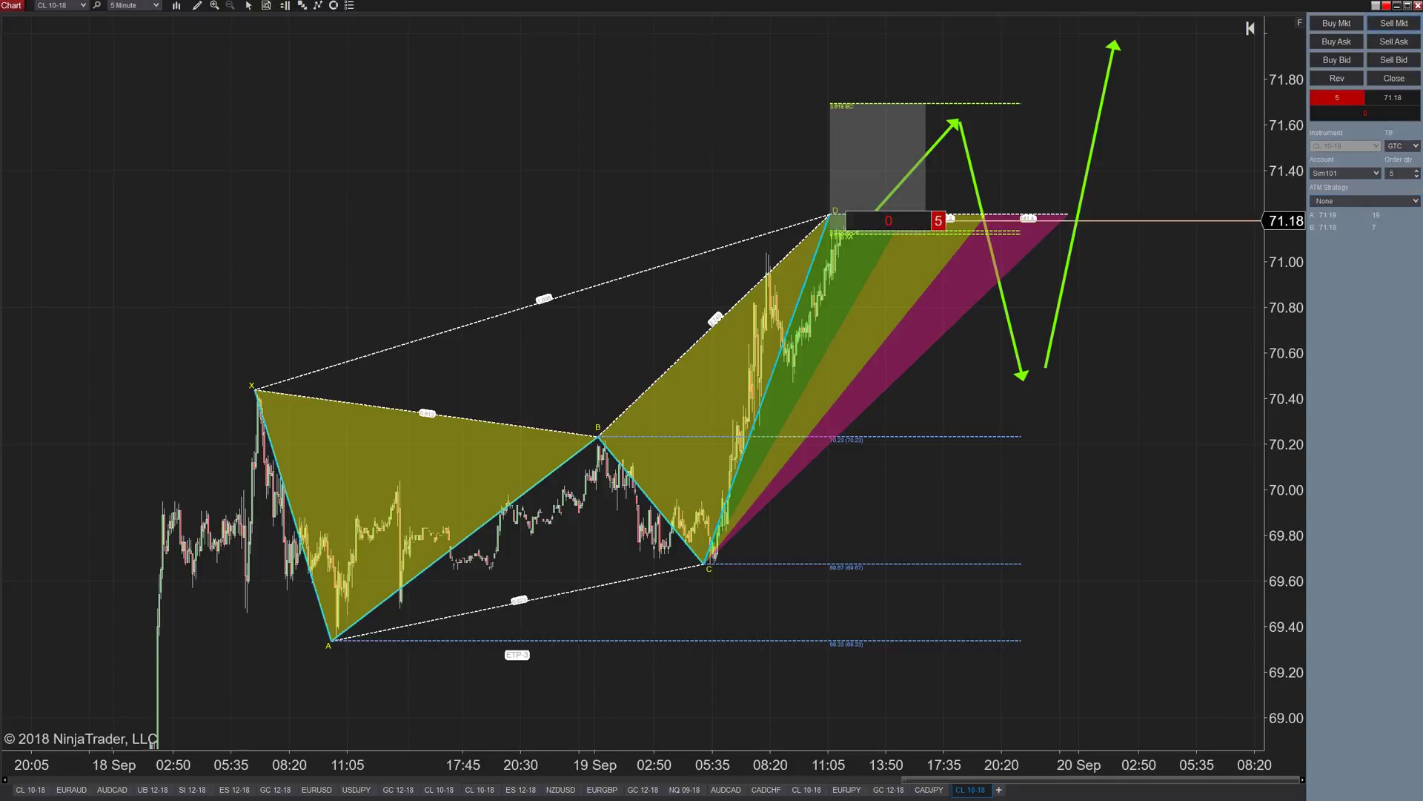
# Apply the ATM-25TickStop template to the new short CL 10-18 position from the Control Center's positions list
pyautogui.moveTo(0, 132); pyautogui.dragTo(888, 292)
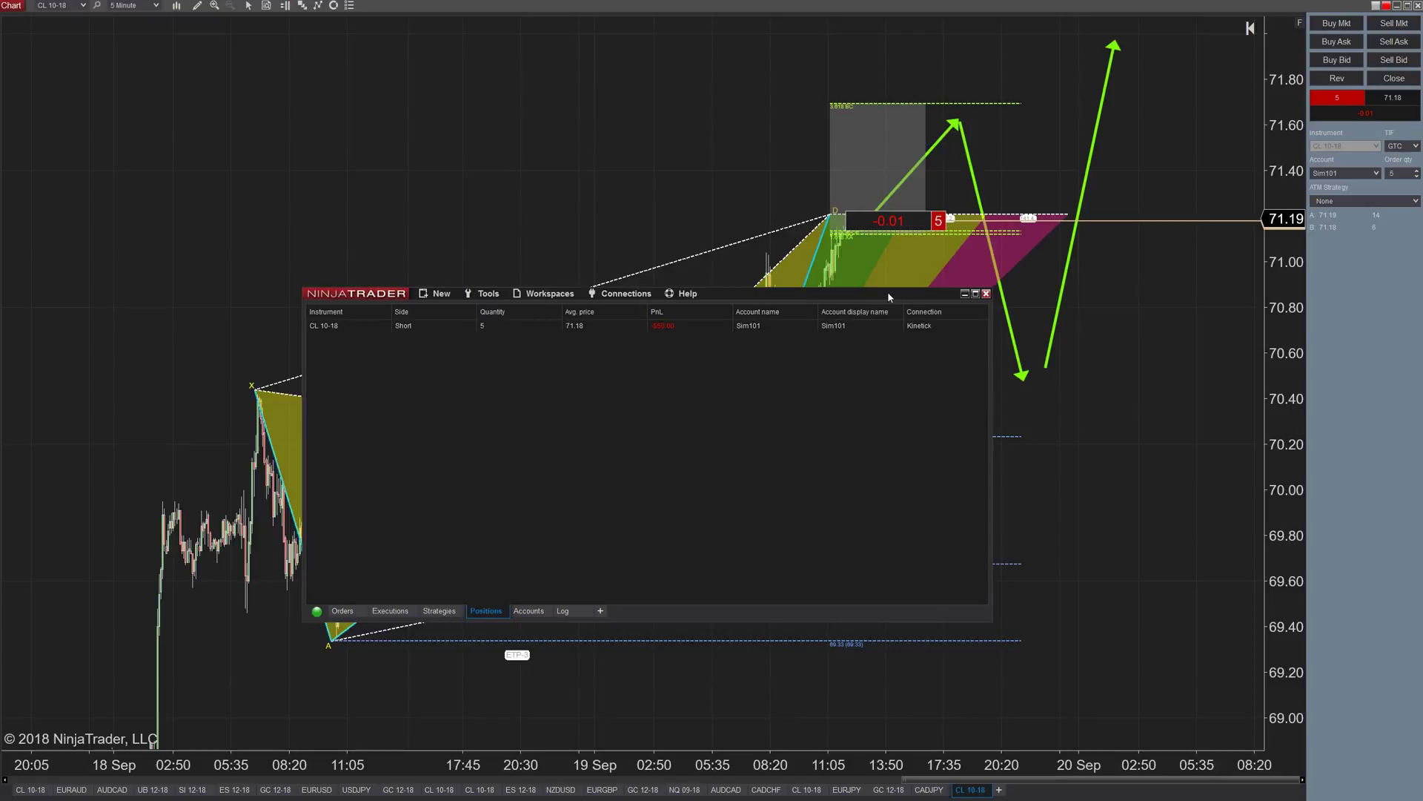
pyautogui.rightClick(697, 335)
pyautogui.moveTo(778, 343)
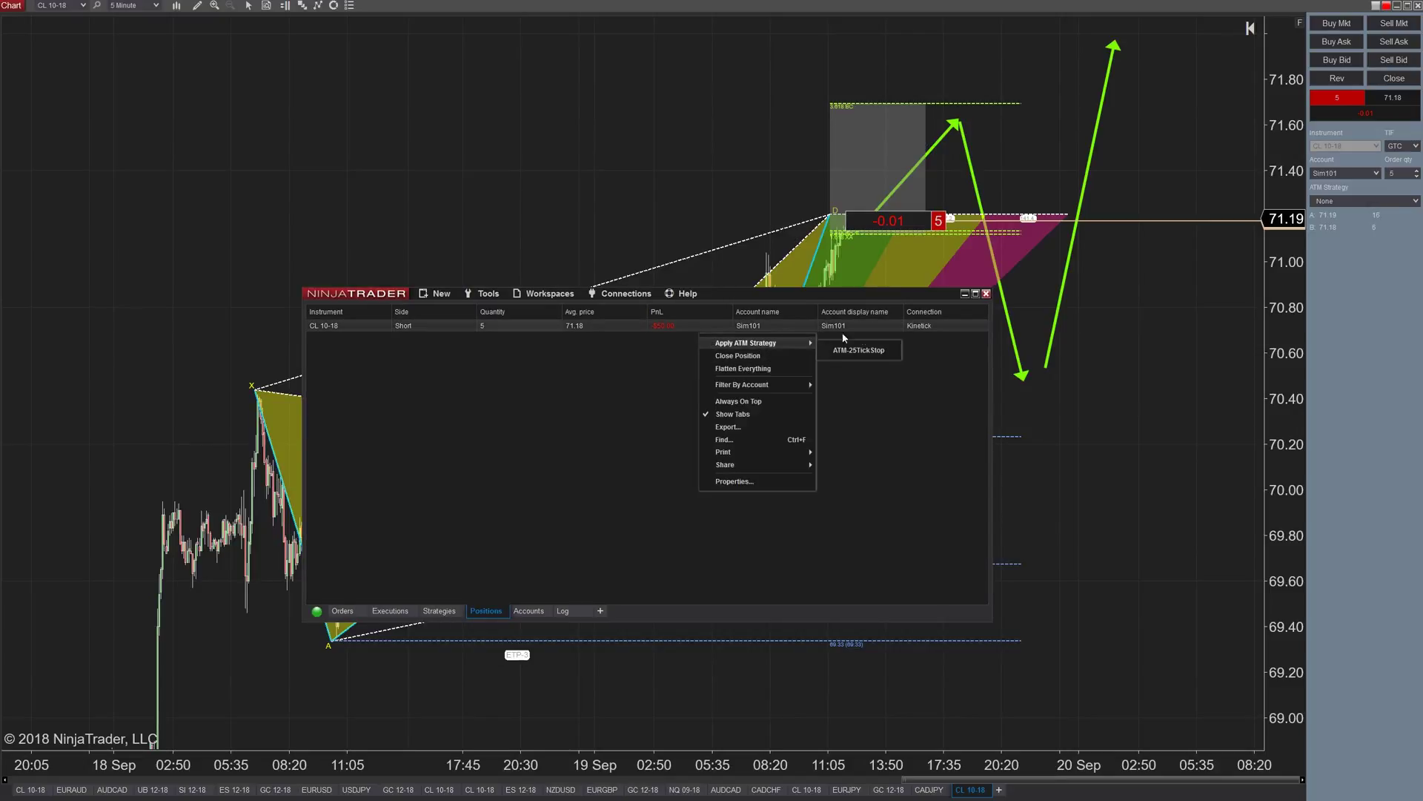
pyautogui.click(872, 350)
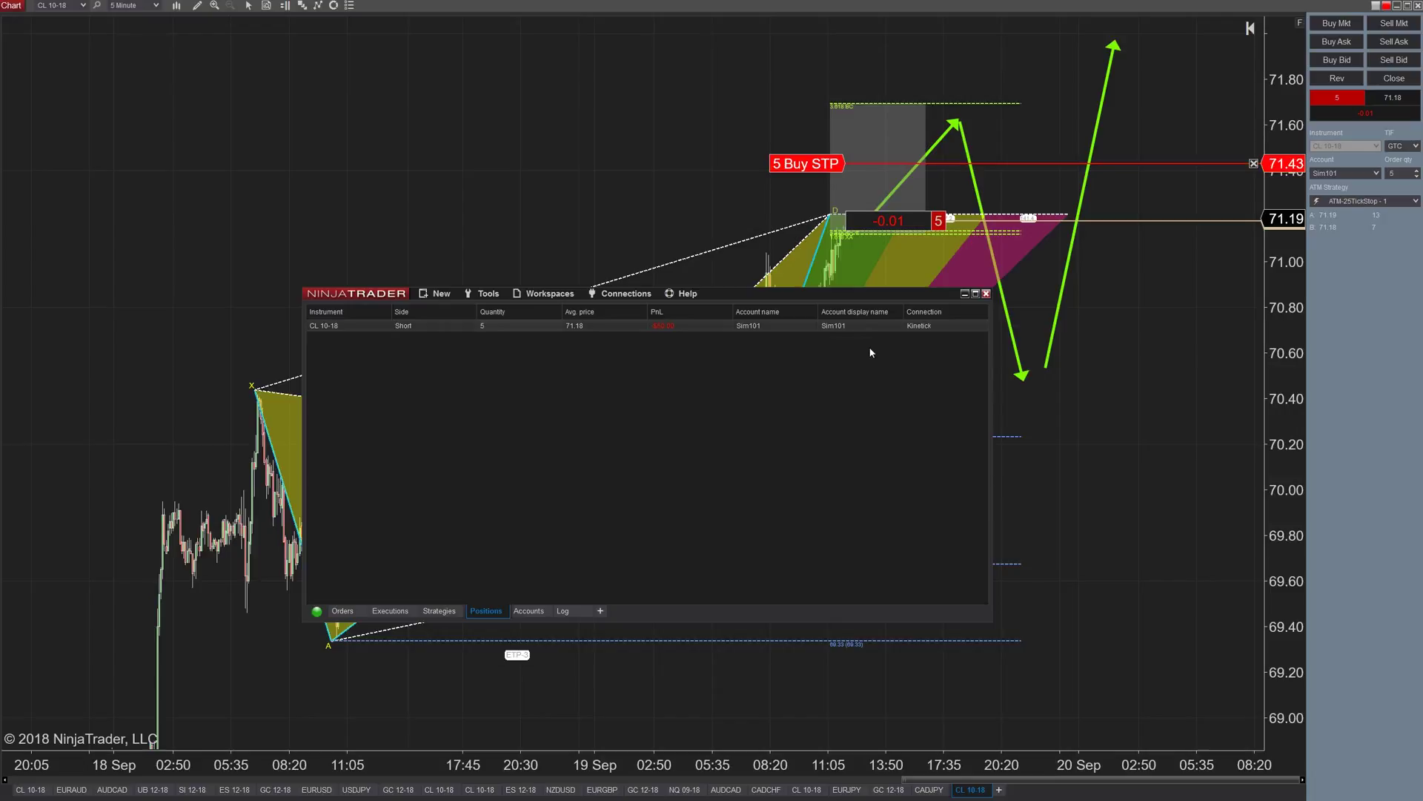